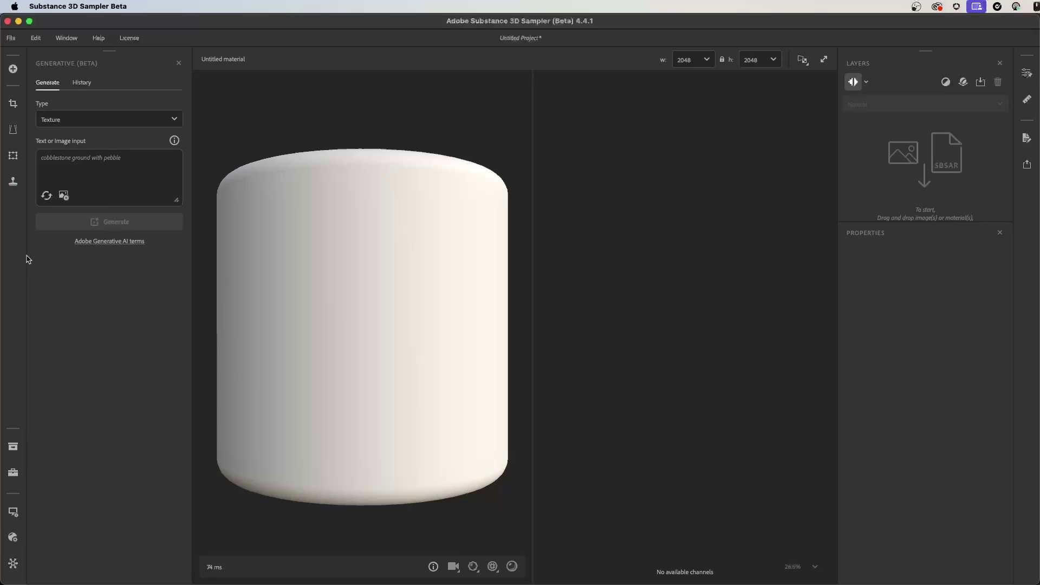
Step: Generate textures from the prompt "dirt ground with small rocks --no plants" and import the second variation as an AI Powered material
{"action": "type", "text": "dirt ground with small rocks --no plants"}
{"action": "left_click", "coordinate": [66, 219]}
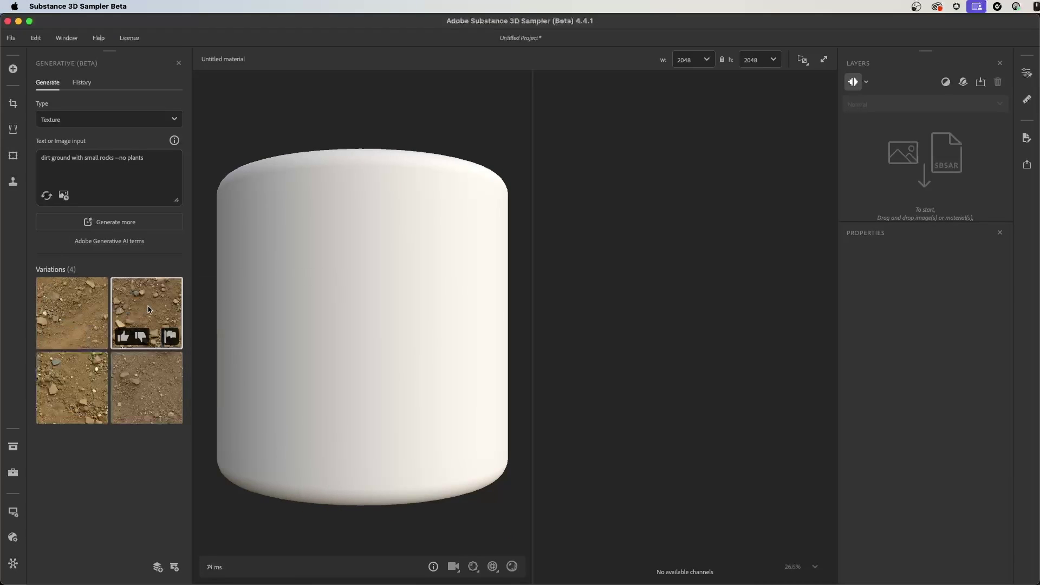
{"action": "left_click", "coordinate": [157, 566]}
{"action": "left_click", "coordinate": [699, 481]}
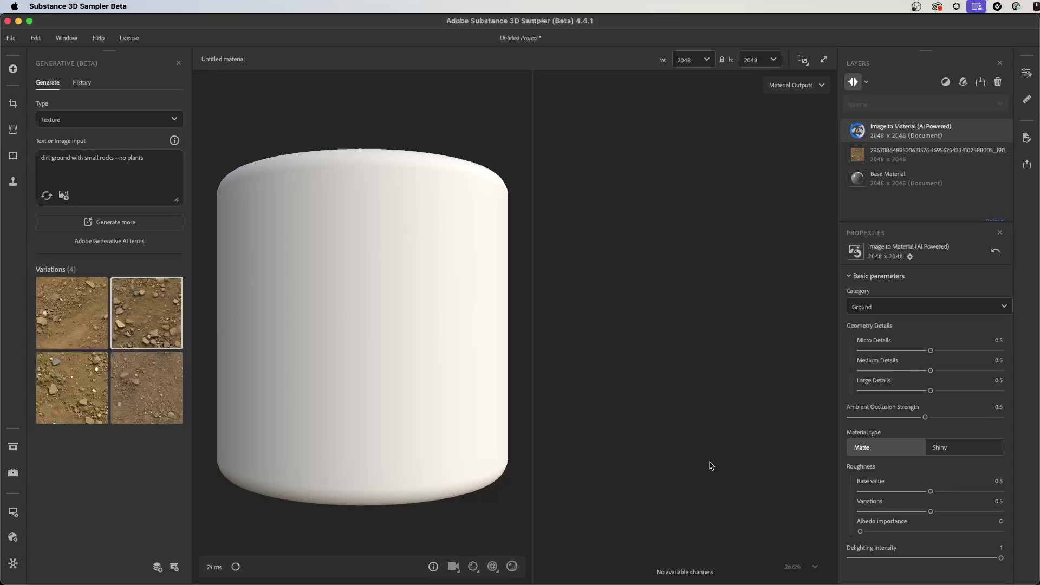
{"action": "scroll", "coordinate": [709, 461], "scroll_direction": "down", "scroll_amount": 3}
{"action": "scroll", "coordinate": [645, 387], "scroll_direction": "down", "scroll_amount": 1}
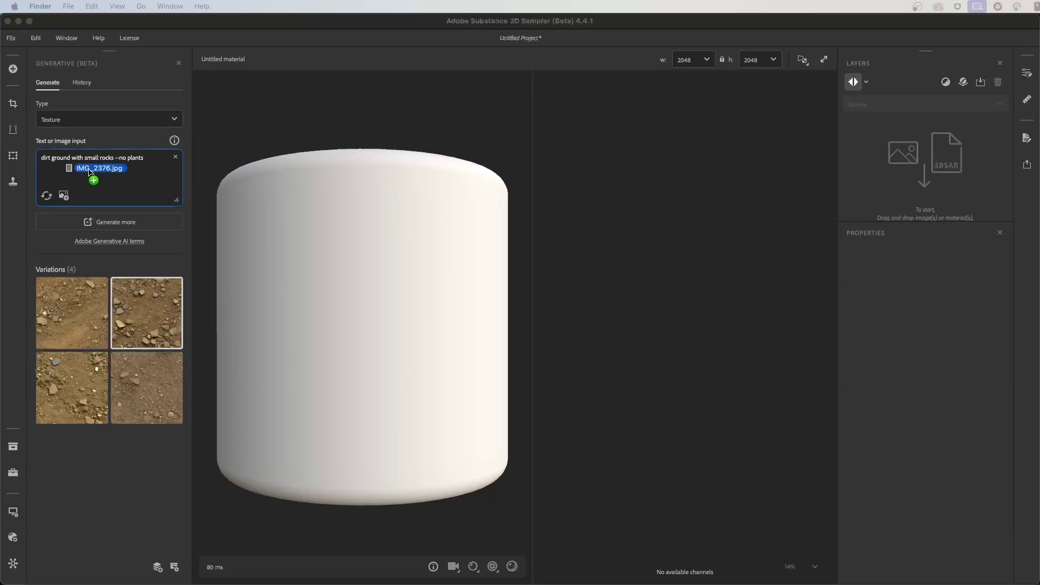
Step: Generate bark textures from the image IMG_2376.jpg and import the first variation into the layers as a material
{"action": "left_click_drag", "start_coordinate": [94, 176], "coordinate": [71, 172]}
{"action": "left_click", "coordinate": [108, 202]}
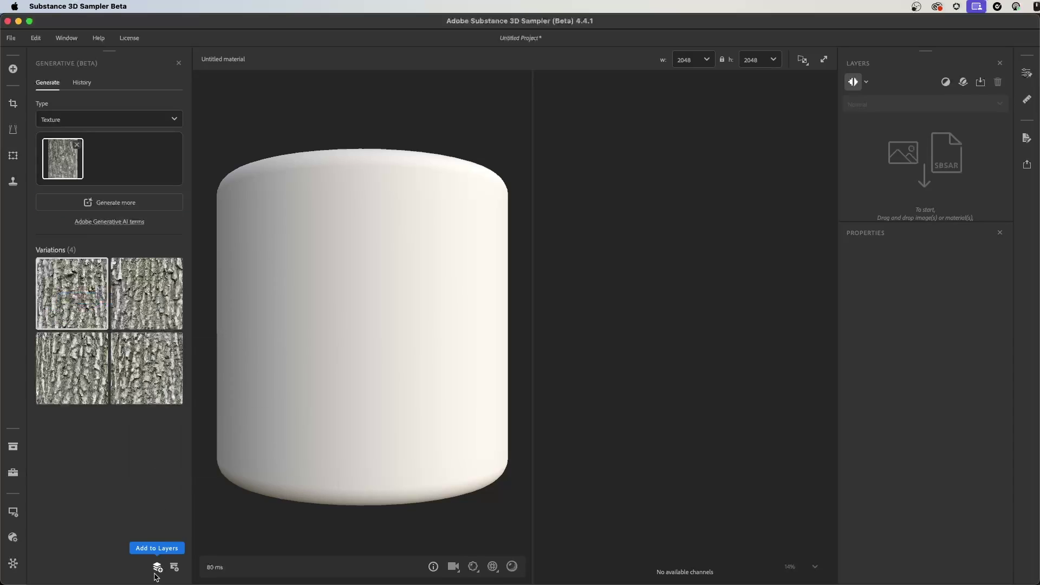
{"action": "left_click", "coordinate": [157, 567]}
{"action": "left_click", "coordinate": [697, 482]}
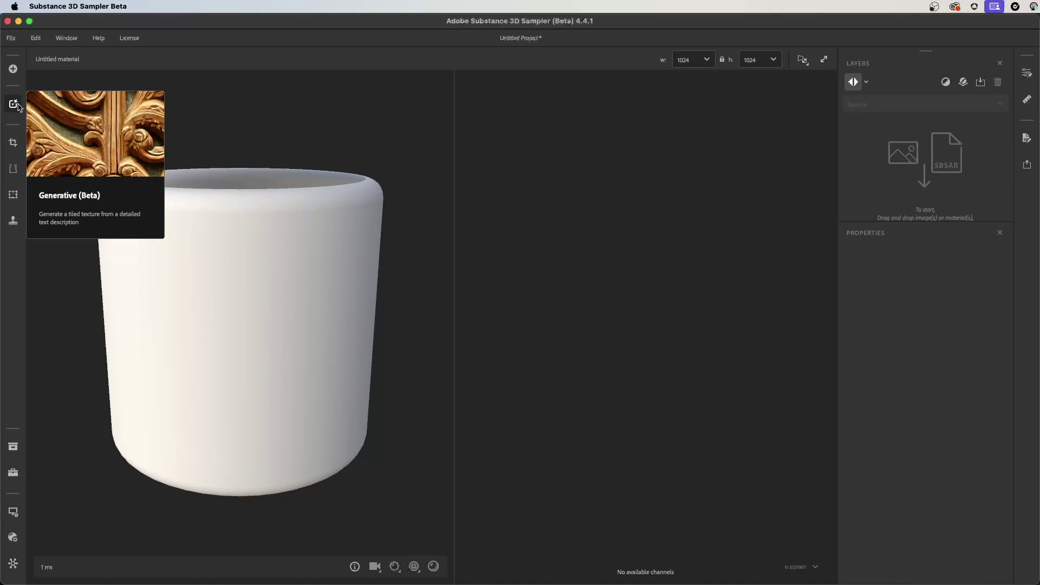
Step: Show the Generative (Beta) panel and dock it beside the toolbar
{"action": "mouse_move", "coordinate": [18, 107]}
{"action": "left_mouse_down"}
{"action": "mouse_move", "coordinate": [17, 436]}
{"action": "mouse_move", "coordinate": [13, 101]}
{"action": "left_mouse_up"}
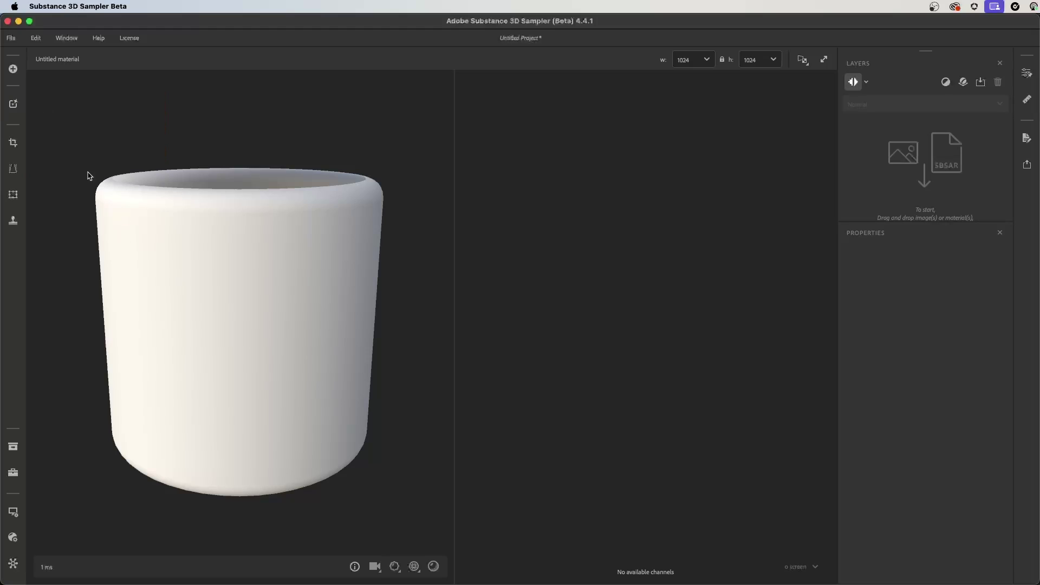
{"action": "left_click", "coordinate": [14, 105]}
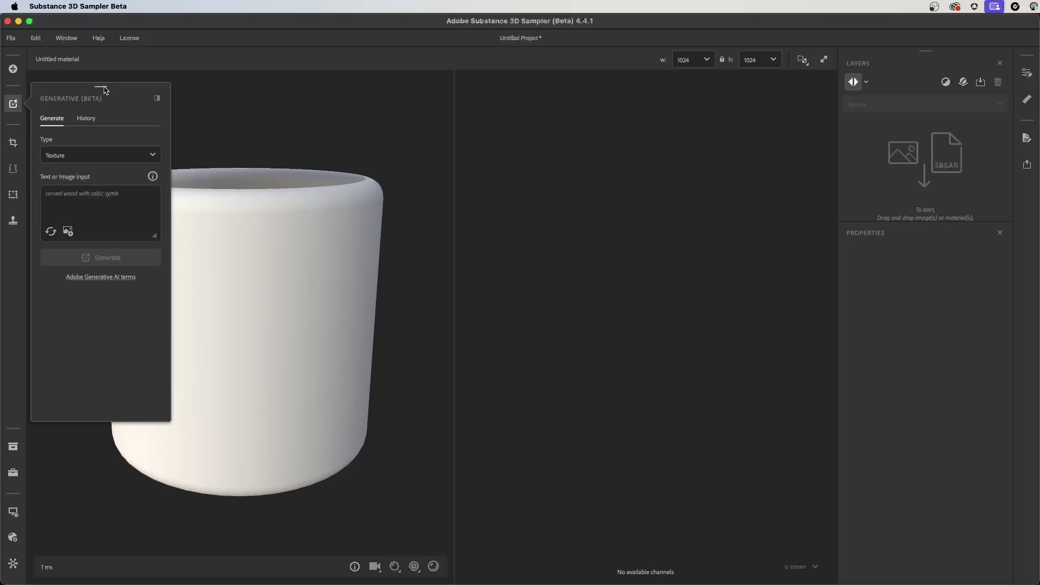
{"action": "left_click_drag", "start_coordinate": [102, 87], "coordinate": [31, 111]}
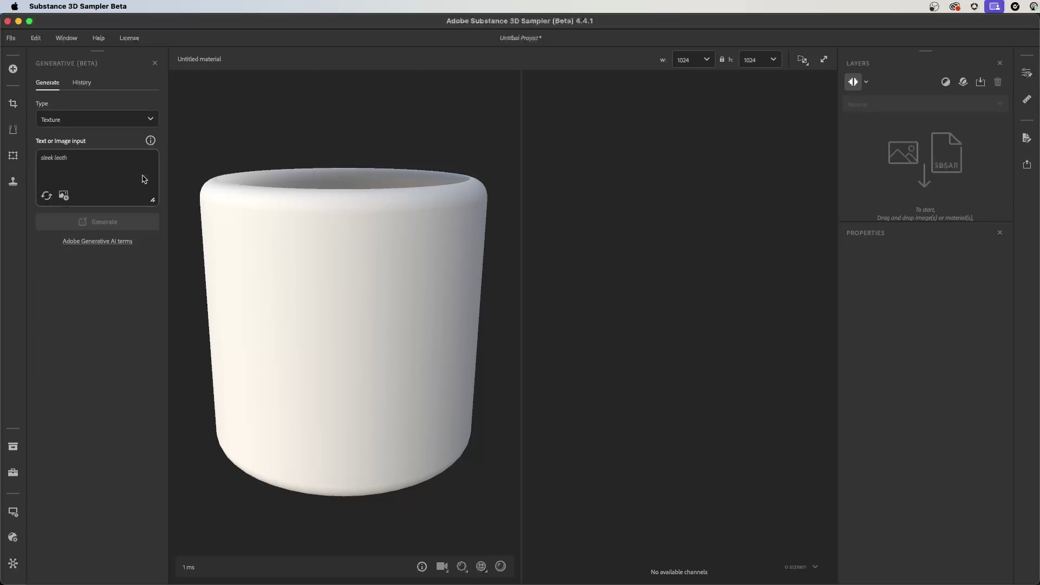
Step: Generate texture variations from the prompt "ground with small rocks --no plants"
{"action": "left_click", "coordinate": [77, 172]}
{"action": "type", "text": "ground with"}
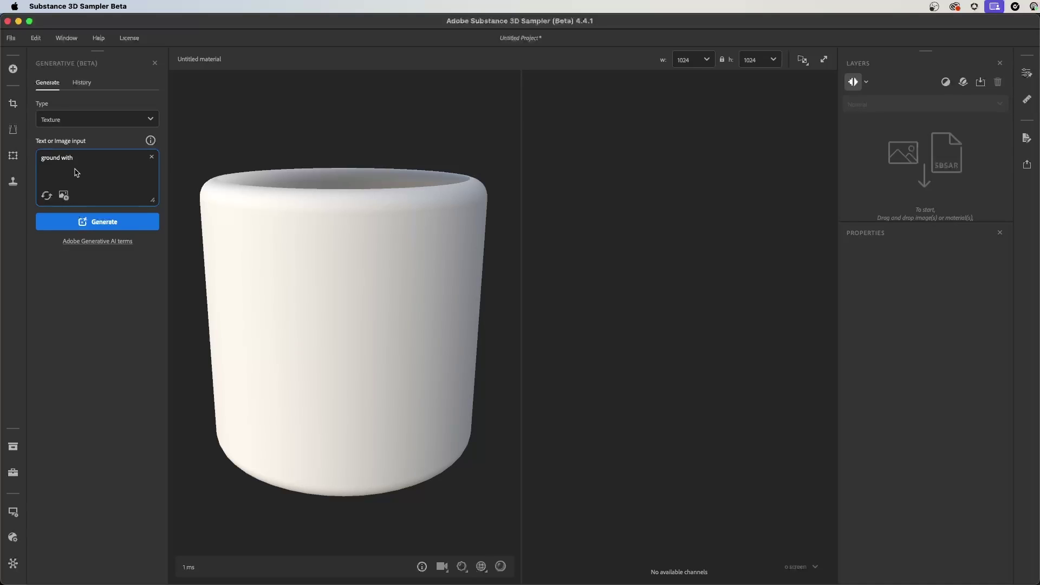
{"action": "type", "text": " small rocks"}
{"action": "mouse_move", "coordinate": [151, 141]}
{"action": "type", "text": "--no plants"}
{"action": "left_click", "coordinate": [118, 222]}
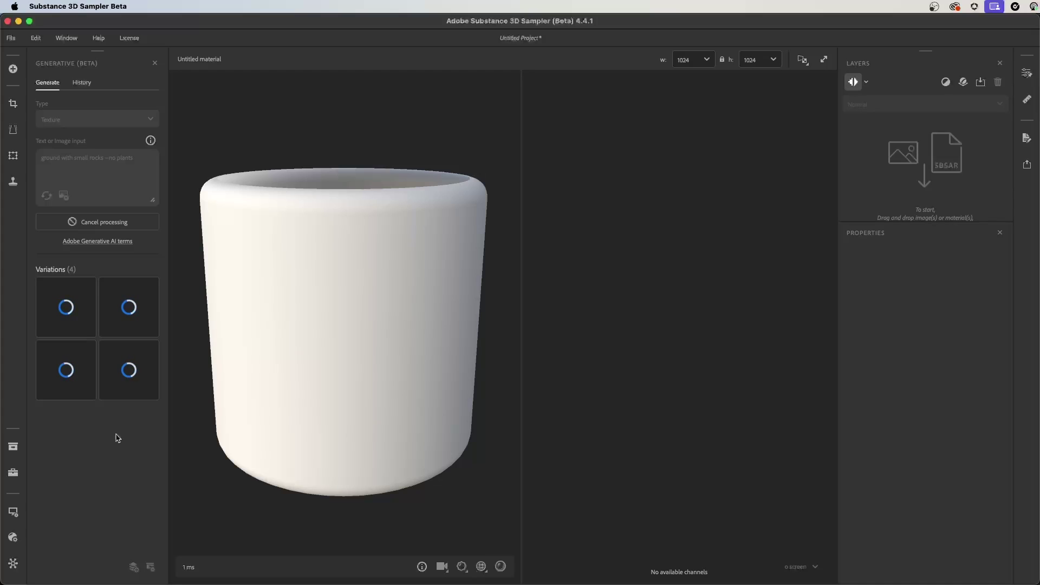
Step: Compare previews of the generated ground variations and save the third one to Your Assets
{"action": "mouse_move", "coordinate": [108, 304]}
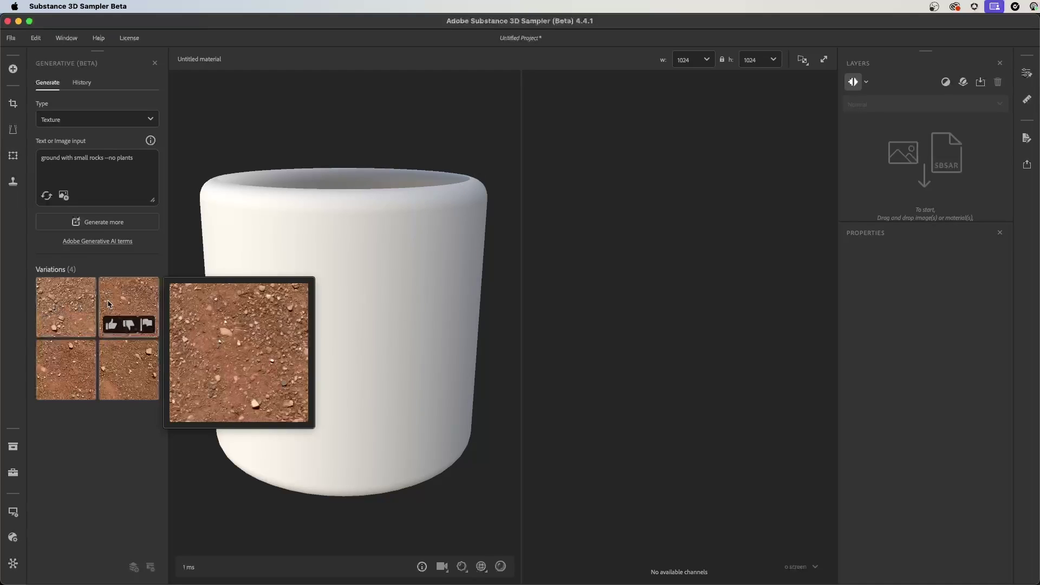
{"action": "mouse_move", "coordinate": [120, 353]}
{"action": "mouse_move", "coordinate": [59, 352]}
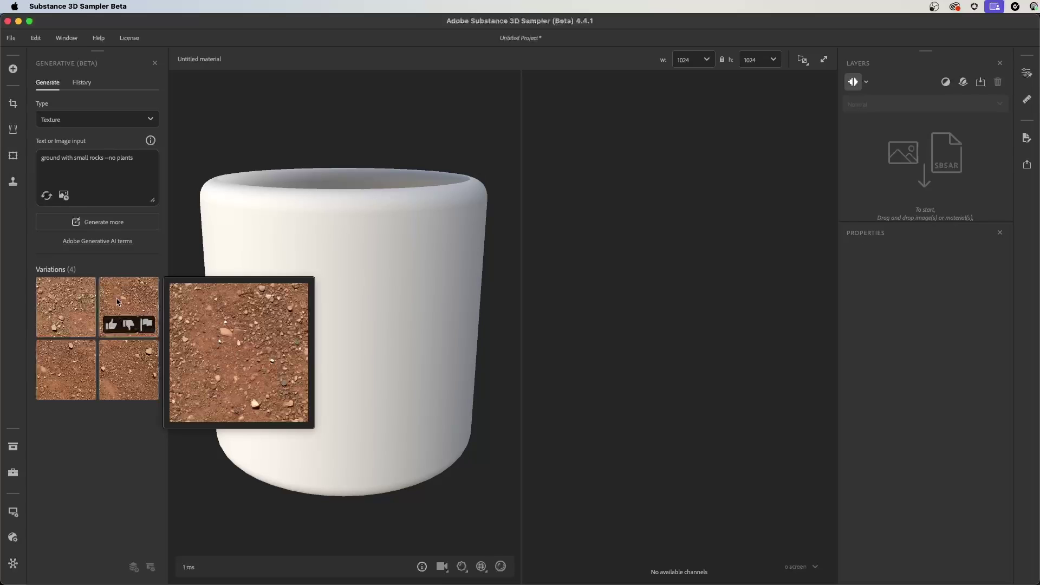
{"action": "left_click", "coordinate": [69, 355]}
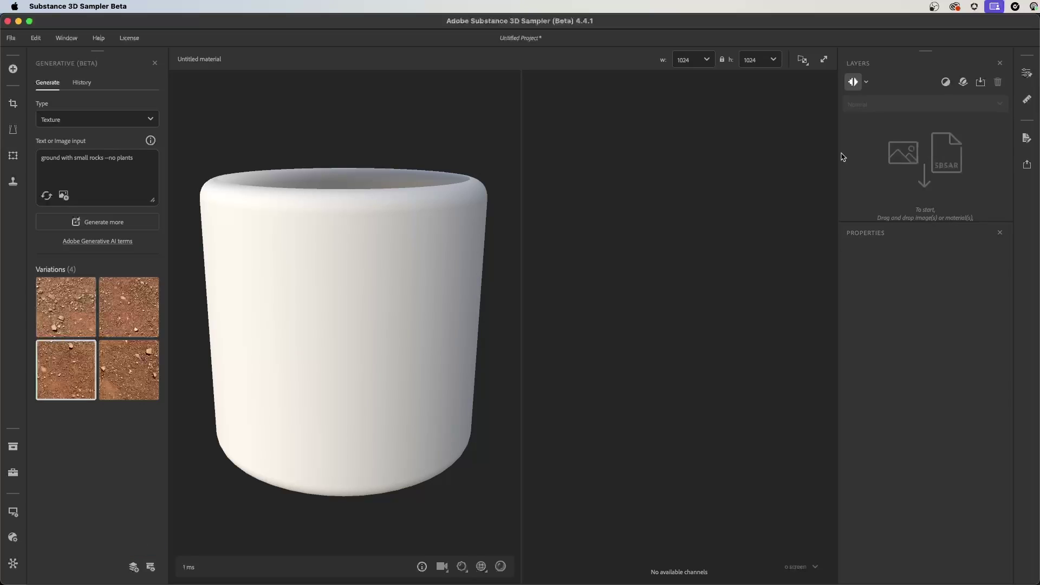
{"action": "left_click", "coordinate": [152, 567]}
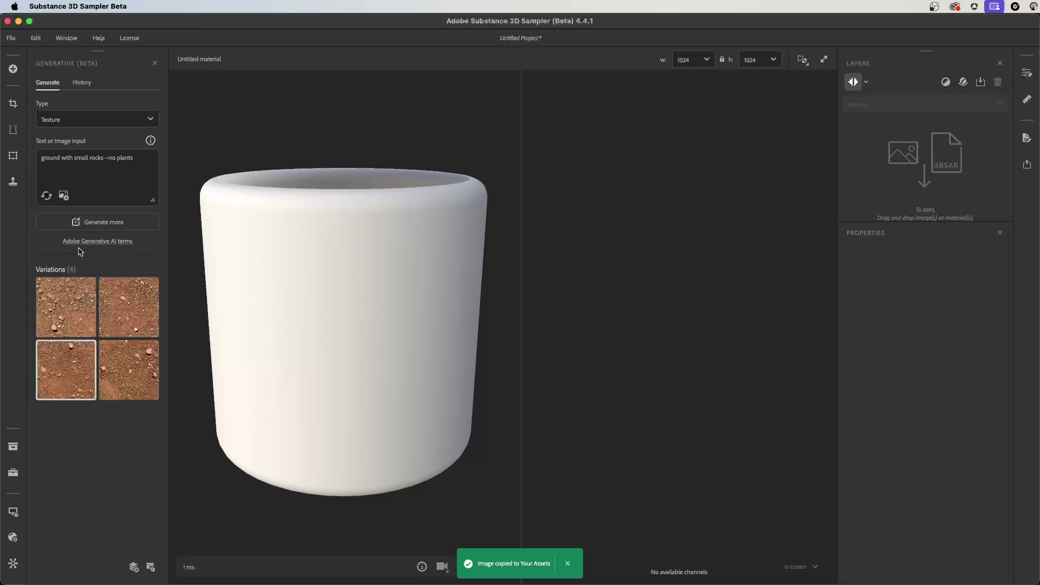
Step: Check the Your Assets library for the saved ground texture image
{"action": "left_click", "coordinate": [13, 447]}
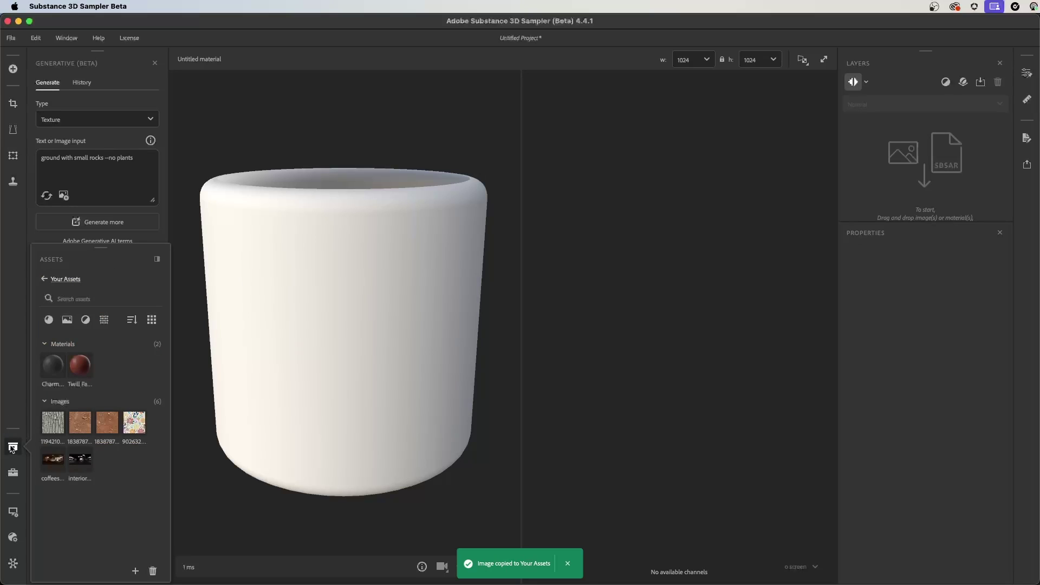
{"action": "left_click", "coordinate": [44, 278]}
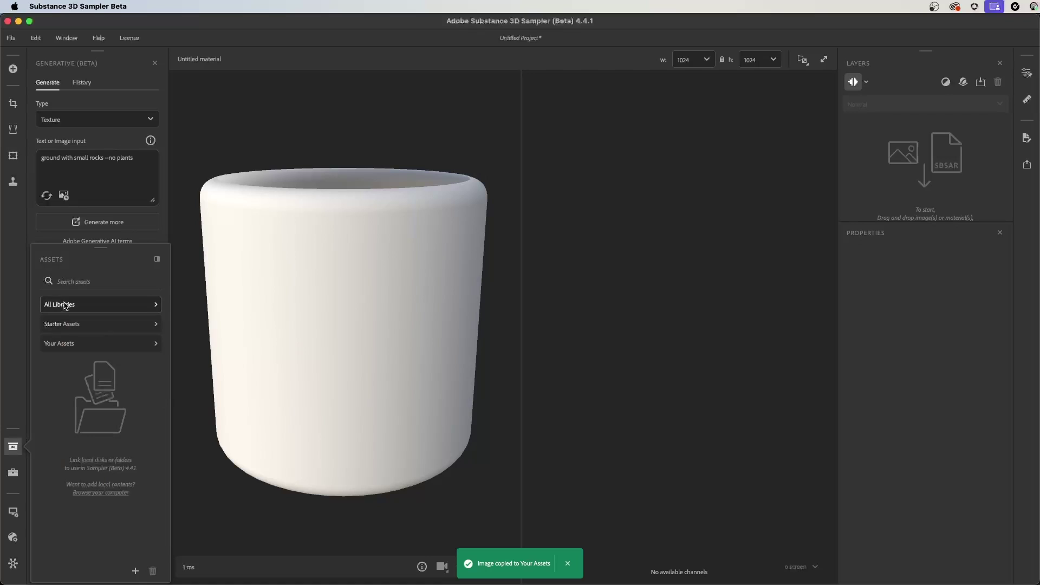
{"action": "left_click", "coordinate": [120, 344]}
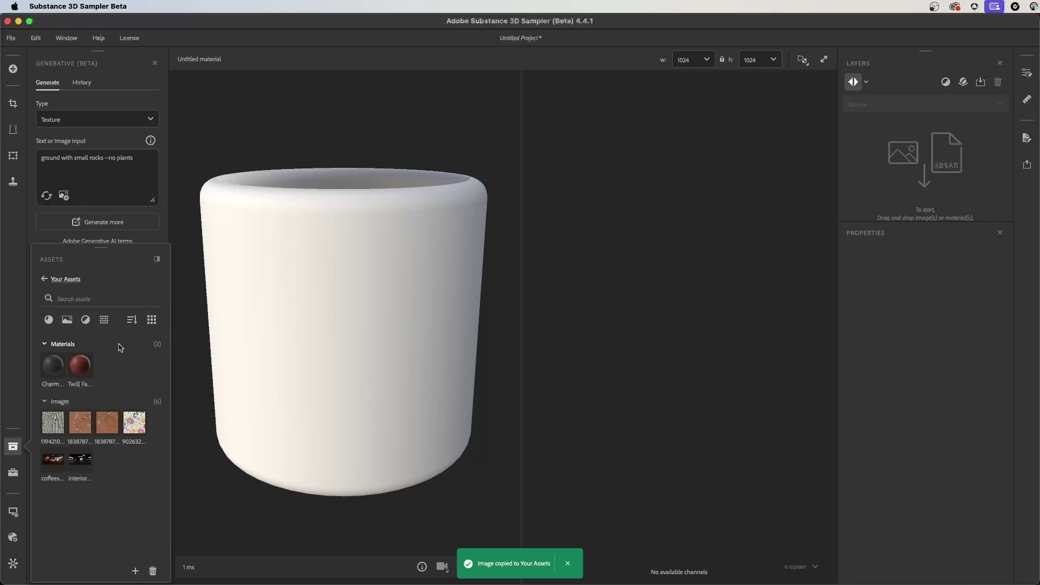
{"action": "mouse_move", "coordinate": [96, 428]}
{"action": "left_click", "coordinate": [12, 446]}
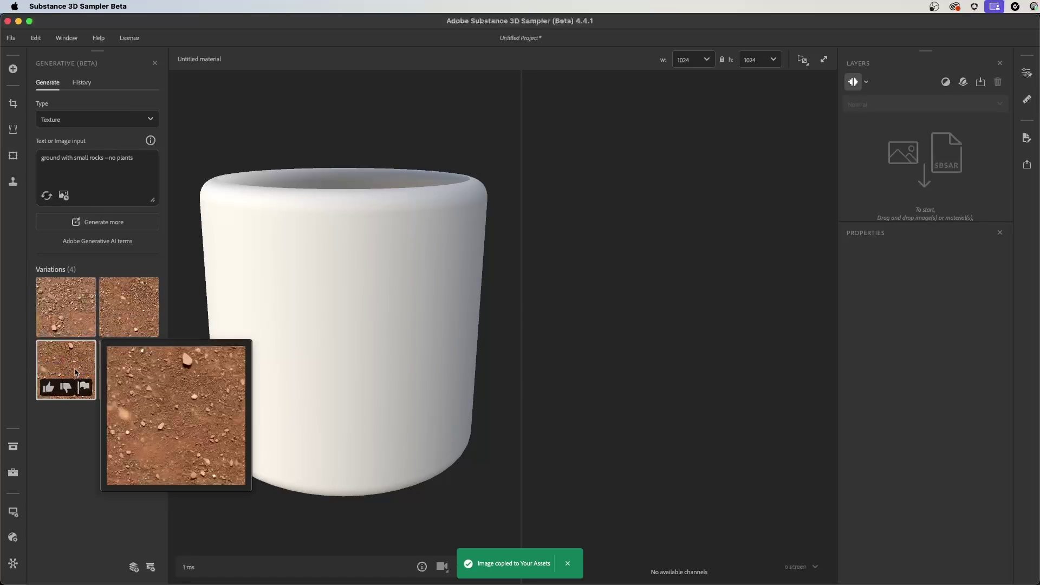
Step: Import the selected ground variation with the AI Powered Image to material template at a document size of 2048 x 2048
{"action": "left_click", "coordinate": [134, 566]}
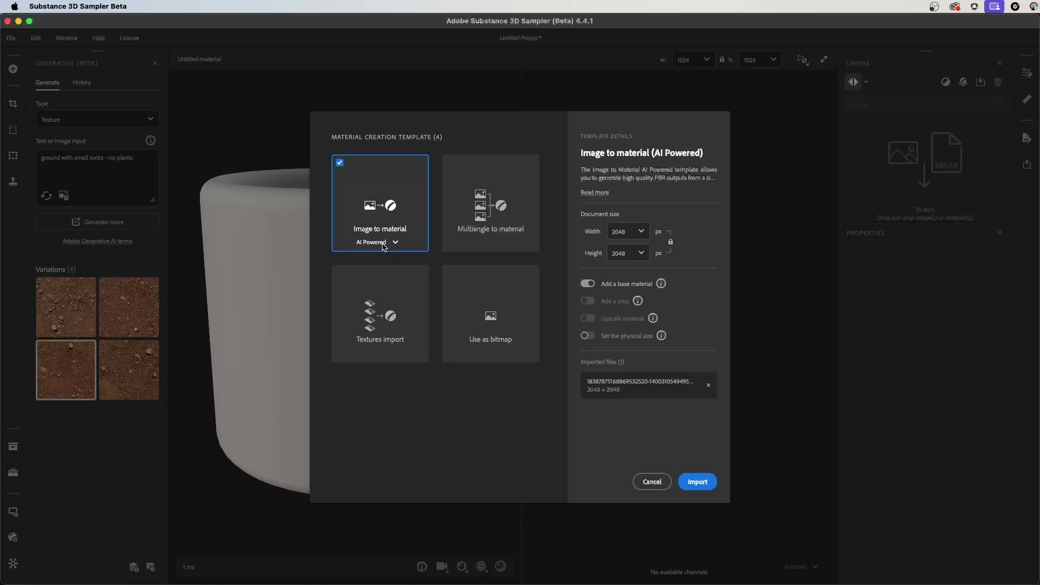
{"action": "left_click", "coordinate": [644, 234]}
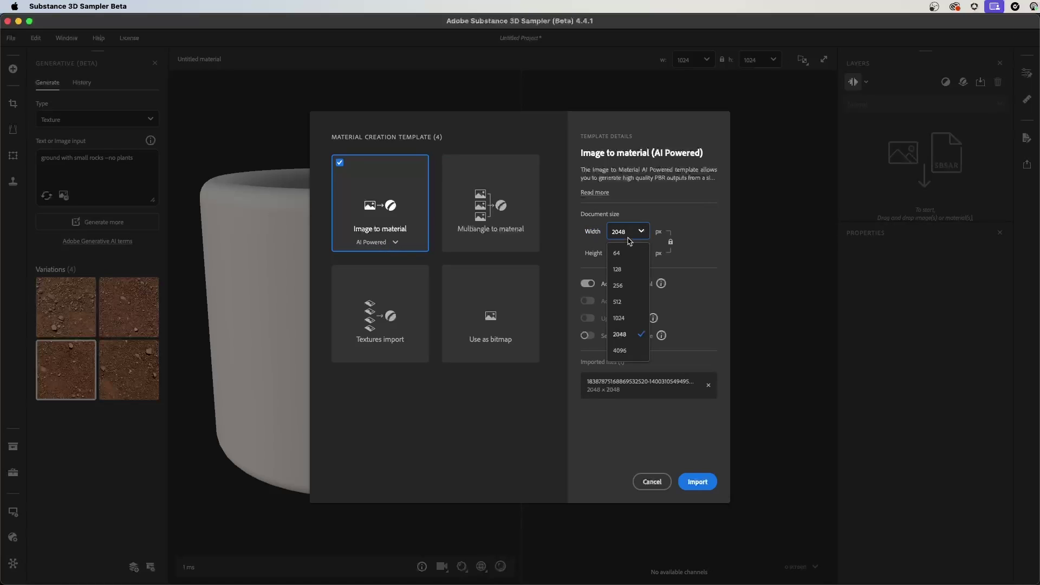
{"action": "left_click", "coordinate": [629, 351]}
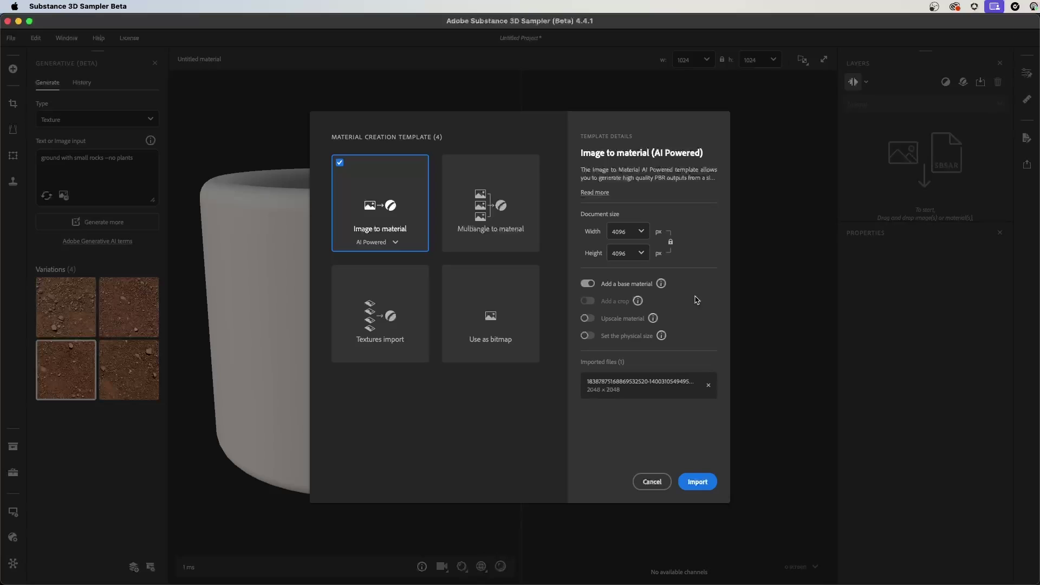
{"action": "left_click", "coordinate": [586, 319]}
{"action": "left_click", "coordinate": [593, 321]}
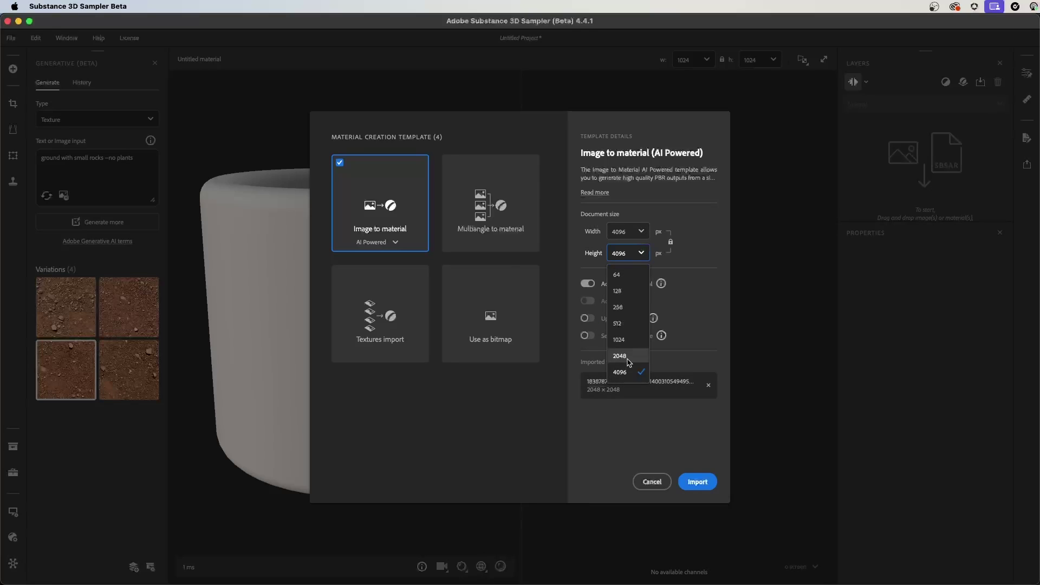
{"action": "left_click", "coordinate": [621, 355]}
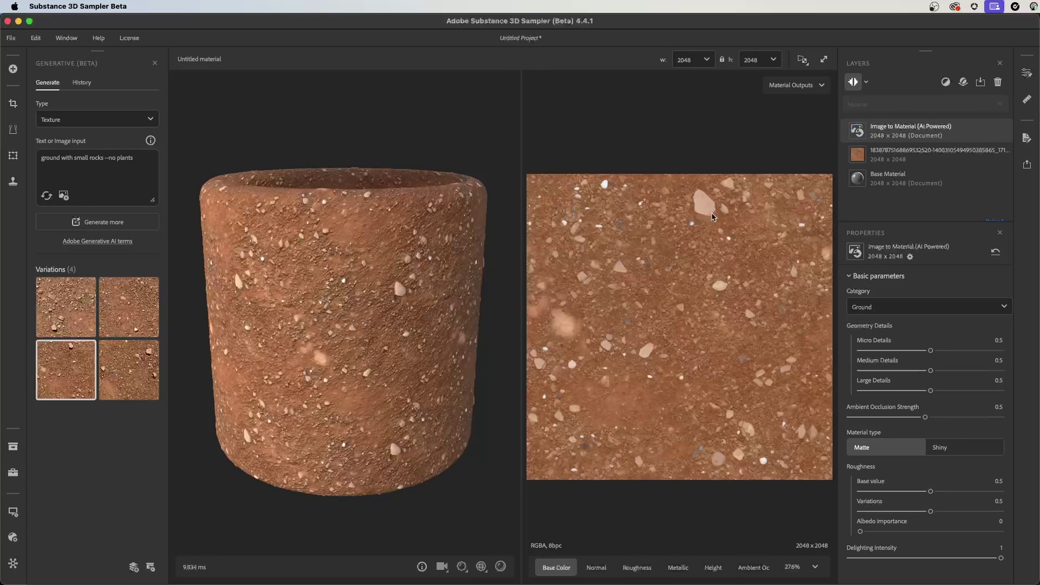
Step: Examine the ground material on the 3D shape and inspect its base color with tiling displayed in the 2D view
{"action": "left_click_drag", "start_coordinate": [406, 329], "coordinate": [423, 327]}
{"action": "scroll", "coordinate": [727, 314], "scroll_direction": "down", "scroll_amount": 1}
{"action": "scroll", "coordinate": [726, 314], "scroll_direction": "down", "scroll_amount": 2}
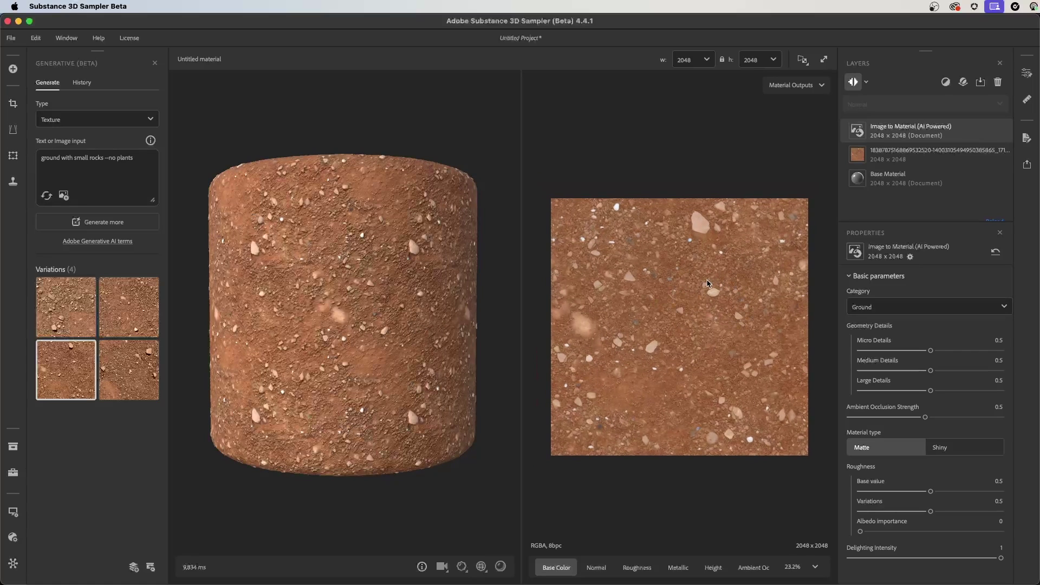
{"action": "key", "text": "t"}
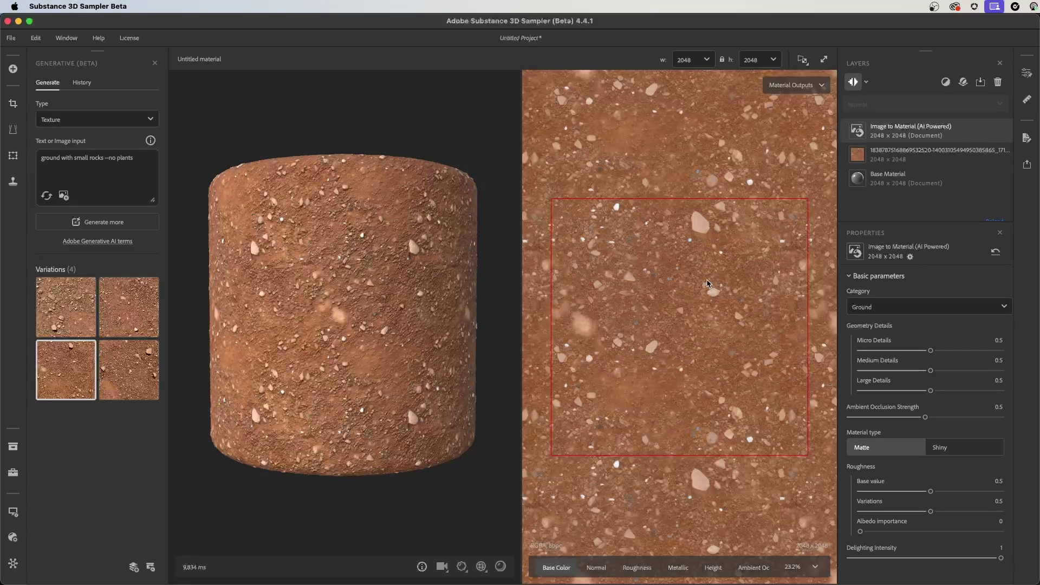
{"action": "scroll", "coordinate": [588, 257], "scroll_direction": "up", "scroll_amount": 2}
{"action": "scroll", "coordinate": [693, 256], "scroll_direction": "up", "scroll_amount": 2}
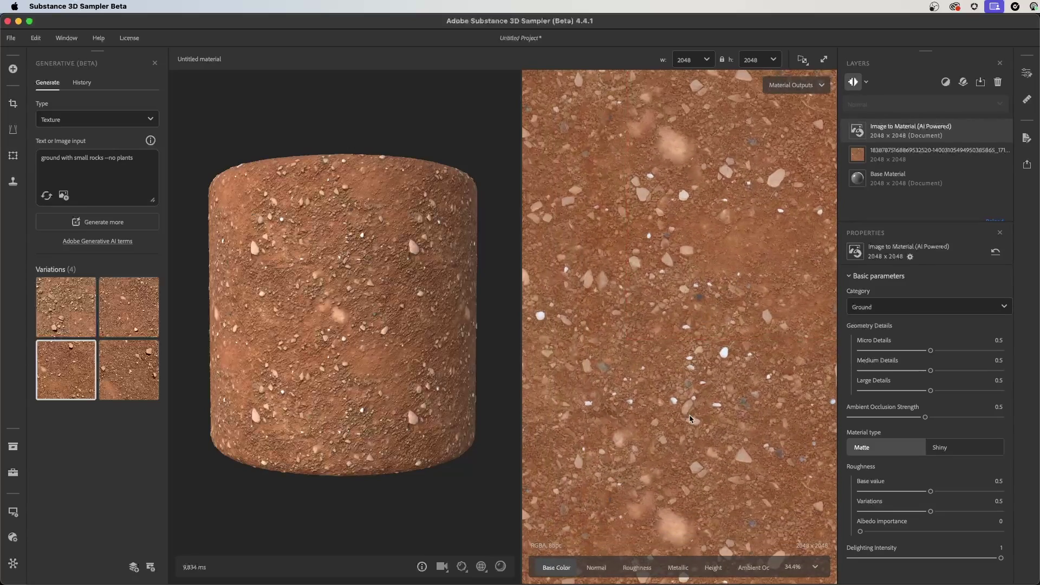
{"action": "scroll", "coordinate": [722, 396], "scroll_direction": "down", "scroll_amount": 3}
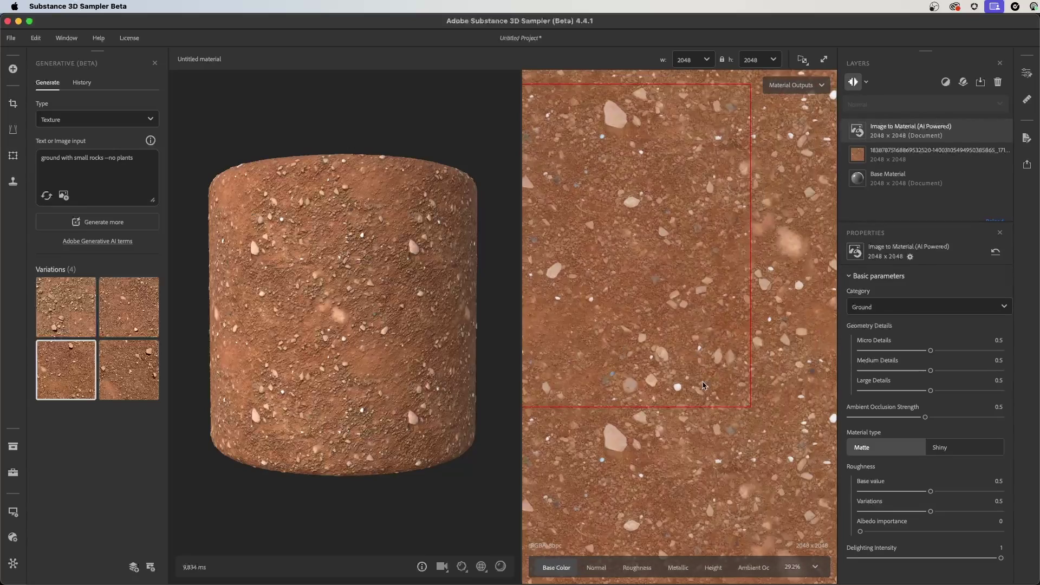
{"action": "middle_click_drag", "start_coordinate": [647, 268], "coordinate": [721, 321]}
{"action": "scroll", "coordinate": [726, 325], "scroll_direction": "up", "scroll_amount": 1}
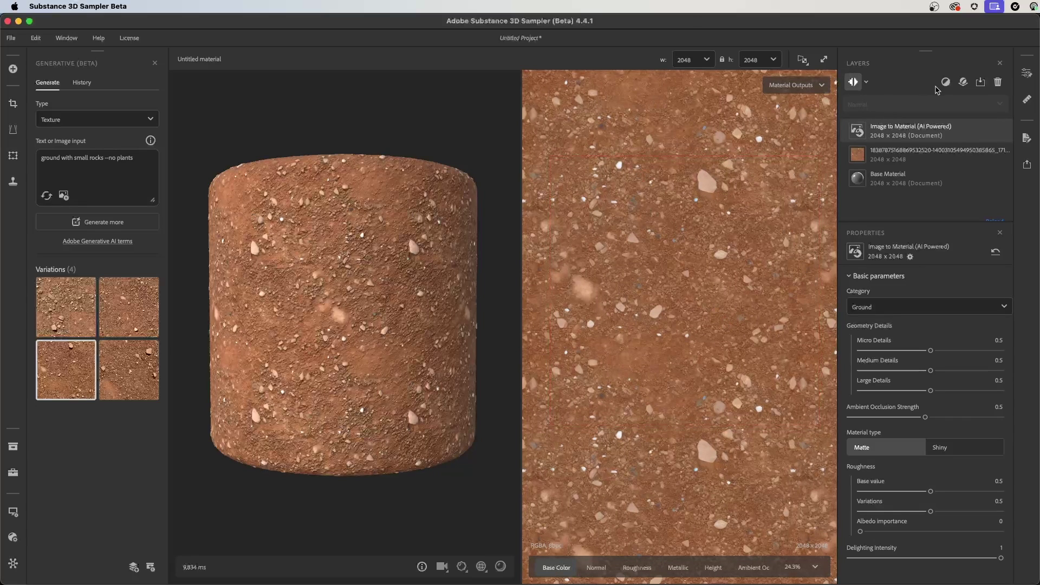
{"action": "left_click", "coordinate": [945, 81]}
{"action": "type", "text": "til"}
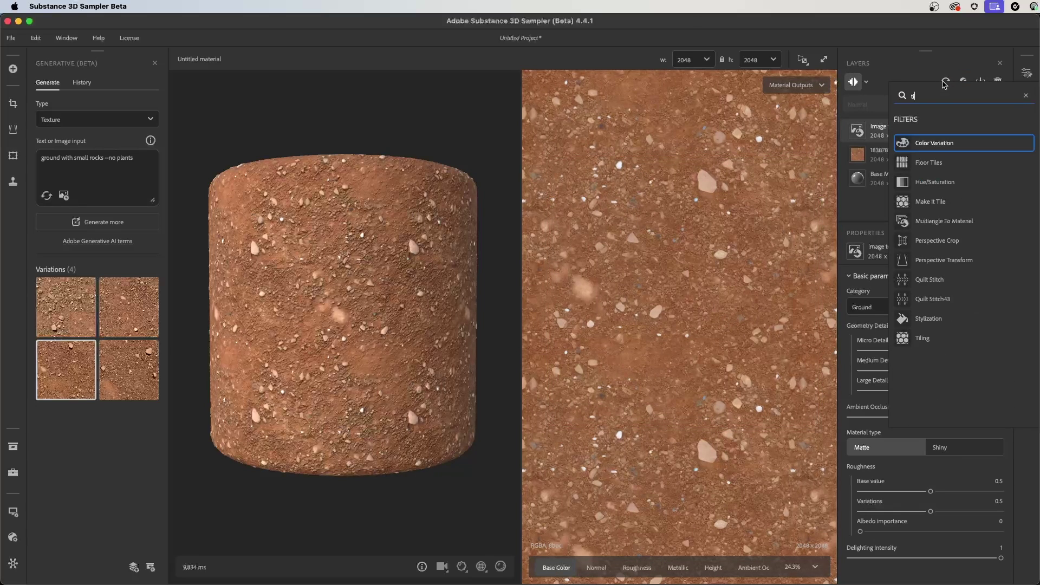
{"action": "left_click", "coordinate": [1025, 96]}
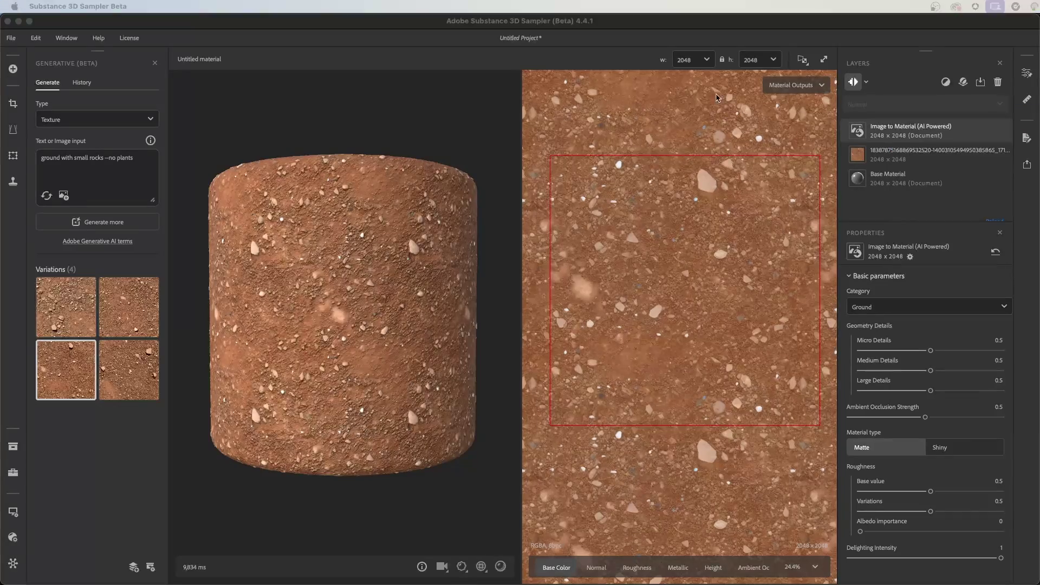
Step: Add a Clone Stamp filter above Image to Material and paint over the large pale rock in the 2D view
{"action": "left_click", "coordinate": [945, 82]}
{"action": "type", "text": "clone"}
{"action": "left_click", "coordinate": [917, 145]}
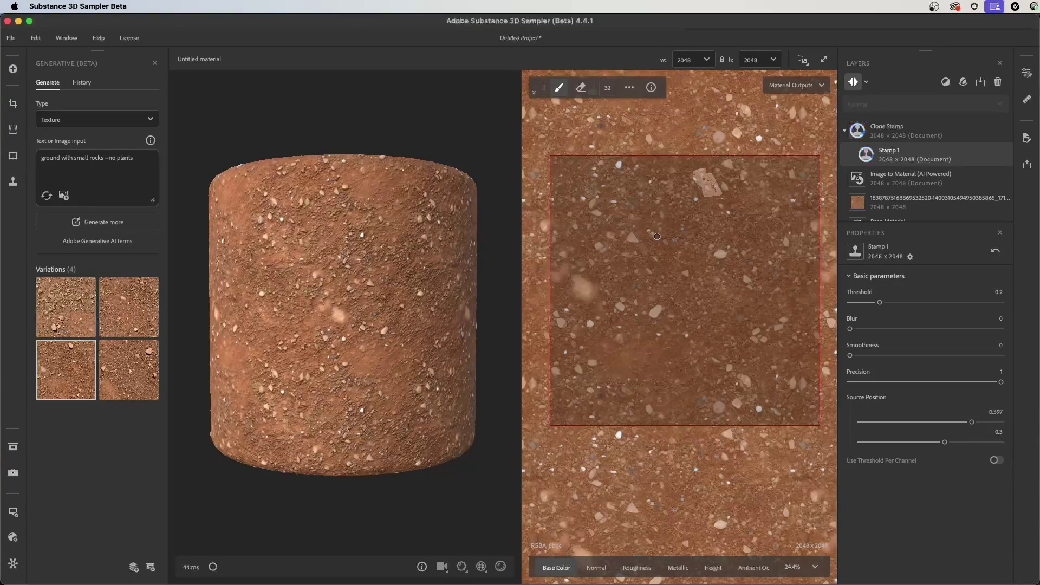
Step: Add a Dirt filter with a brown color sampled from the texture, dirt spread about 0.5 and dirt contrast about 0.49
{"action": "left_click", "coordinate": [945, 82]}
{"action": "left_click", "coordinate": [921, 144]}
{"action": "left_click_drag", "start_coordinate": [867, 326], "coordinate": [929, 326]}
{"action": "left_click", "coordinate": [986, 425]}
{"action": "left_click", "coordinate": [571, 298]}
{"action": "left_click", "coordinate": [674, 344]}
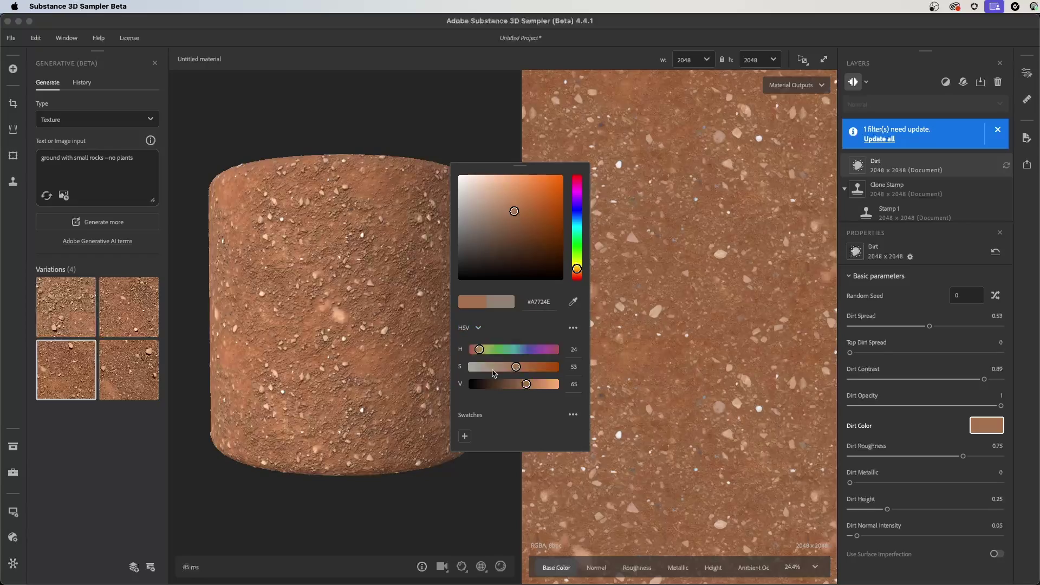
{"action": "left_click_drag", "start_coordinate": [984, 379], "coordinate": [906, 380]}
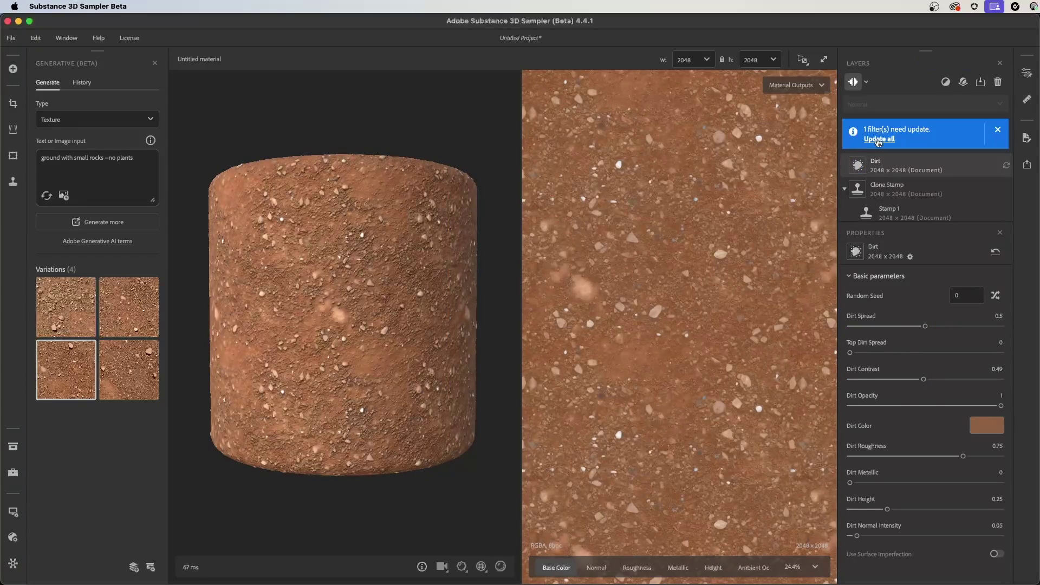
Step: Add a Water filter above the Dirt layer and set its water level to about 0.05
{"action": "left_click", "coordinate": [946, 82]}
{"action": "type", "text": "water"}
{"action": "key", "text": "Return"}
{"action": "left_click_drag", "start_coordinate": [926, 433], "coordinate": [881, 436]}
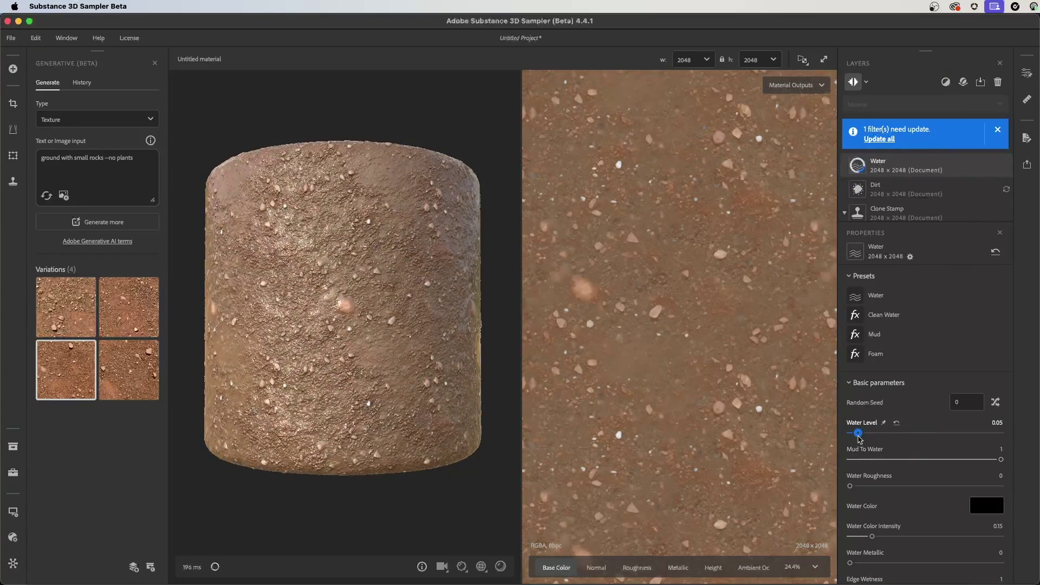
Step: Set the Water filter's edge wetness to 0.06
{"action": "scroll", "coordinate": [948, 514], "scroll_direction": "down", "scroll_amount": 1}
{"action": "left_click_drag", "start_coordinate": [1000, 568], "coordinate": [995, 568]}
{"action": "scroll", "coordinate": [948, 515], "scroll_direction": "down", "scroll_amount": 2}
{"action": "left_click_drag", "start_coordinate": [994, 482], "coordinate": [858, 482]}
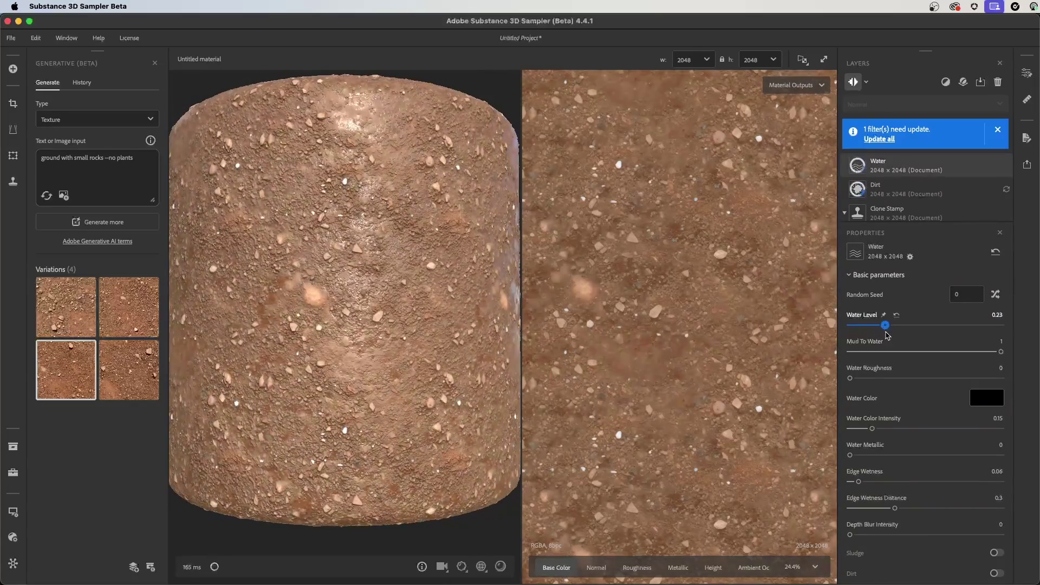
Step: Lower the Water filter's water level slightly and move the Dirt layer above the Water layer
{"action": "left_click_drag", "start_coordinate": [881, 324], "coordinate": [879, 324]}
{"action": "left_click_drag", "start_coordinate": [921, 189], "coordinate": [927, 157]}
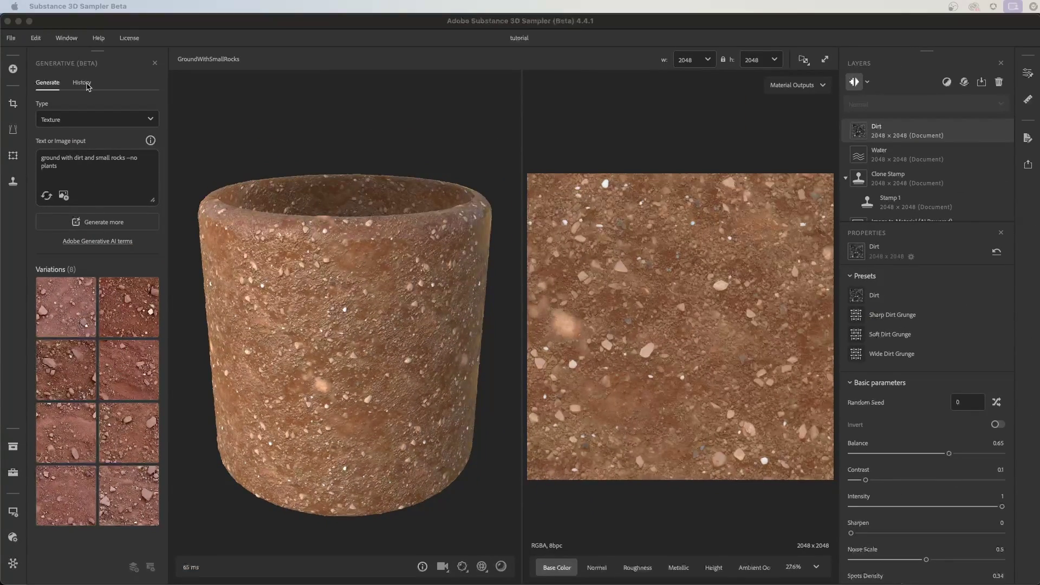
Step: Open the generation history and copy the image seed of the second texture in the last row
{"action": "left_click", "coordinate": [82, 83]}
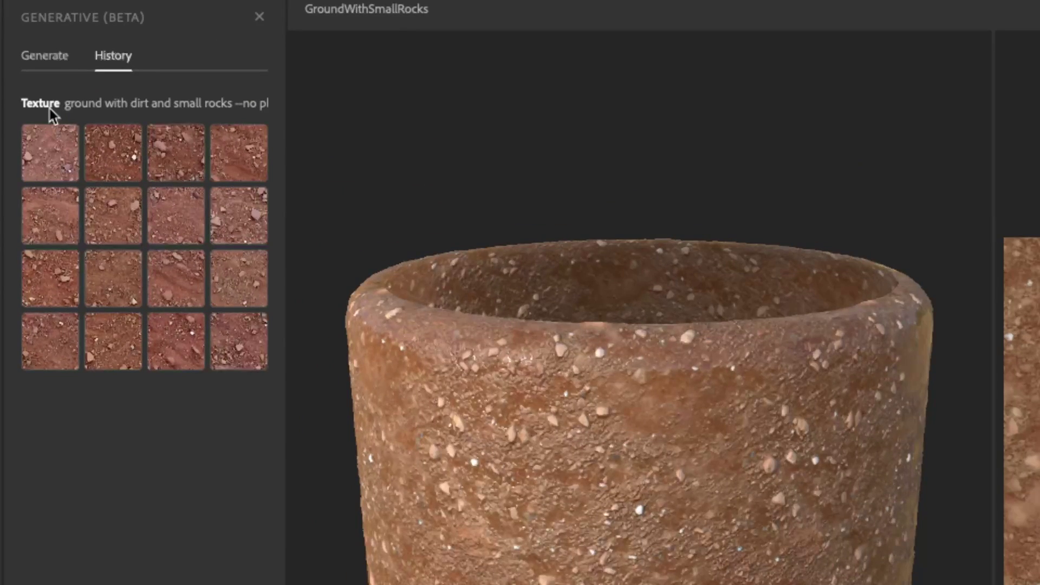
{"action": "mouse_move", "coordinate": [92, 158]}
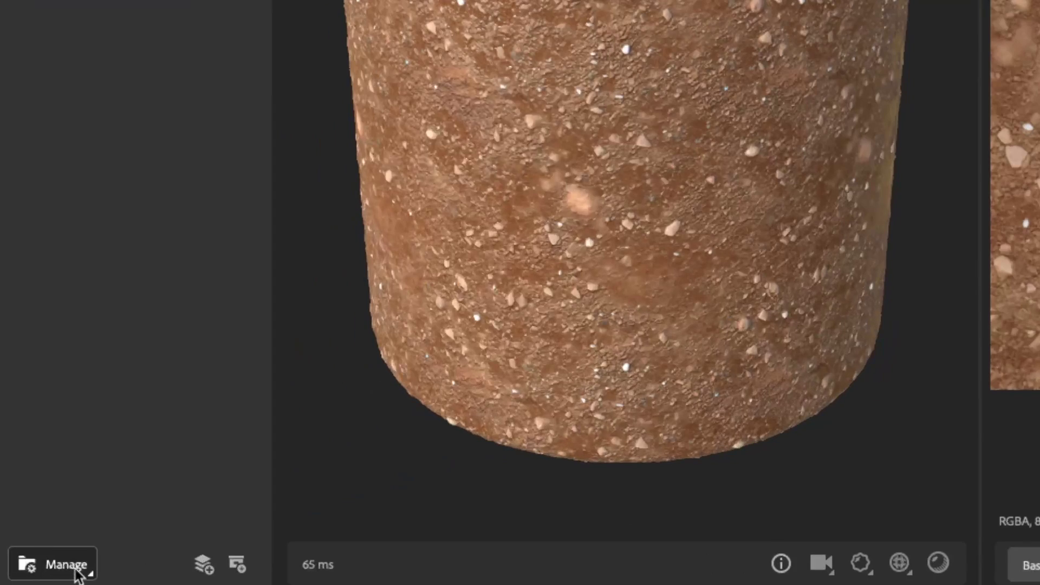
{"action": "left_click", "coordinate": [75, 571]}
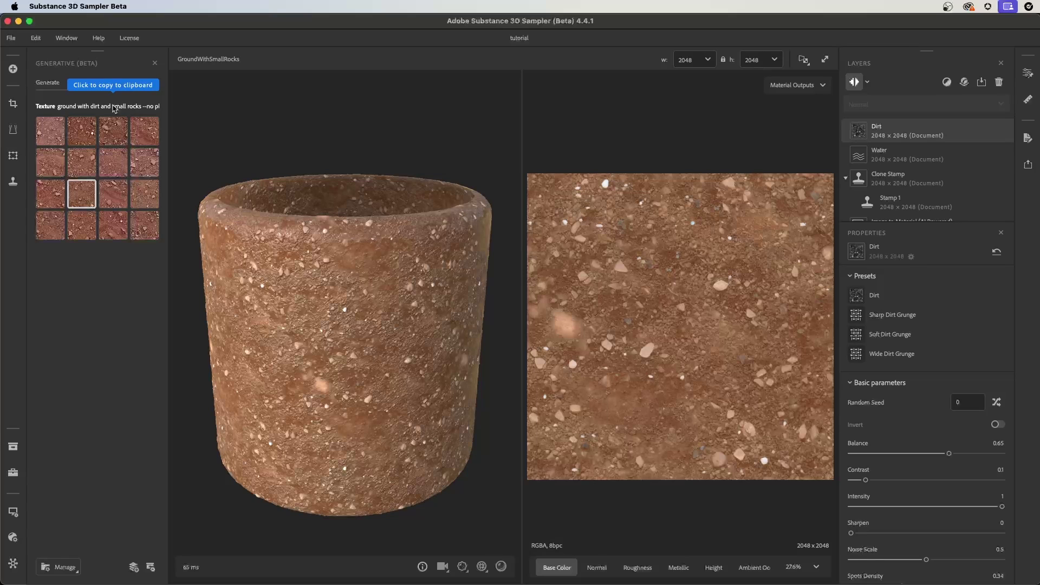
{"action": "left_click", "coordinate": [80, 228]}
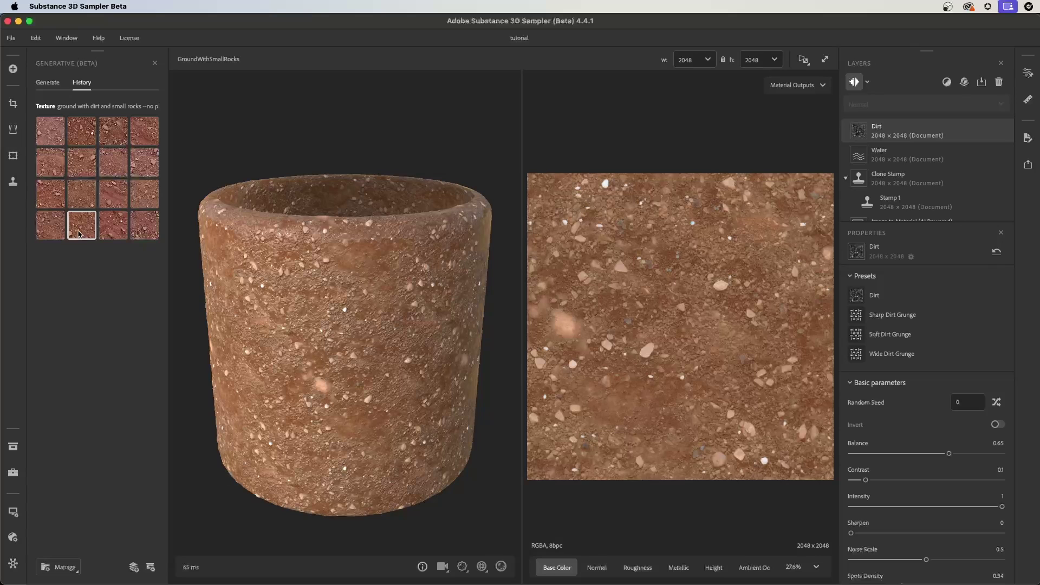
{"action": "mouse_move", "coordinate": [75, 232]}
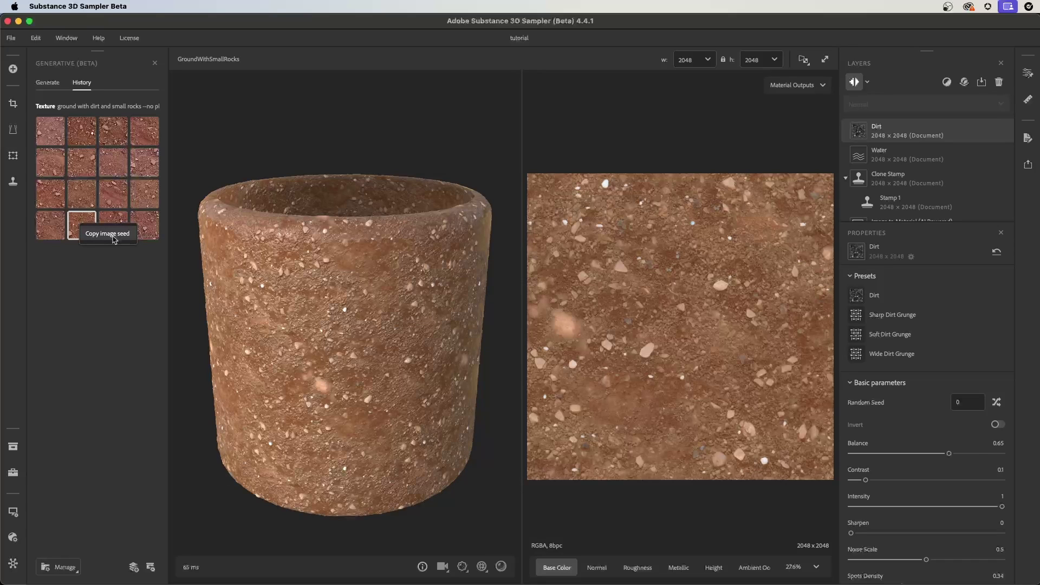
{"action": "left_click", "coordinate": [114, 239]}
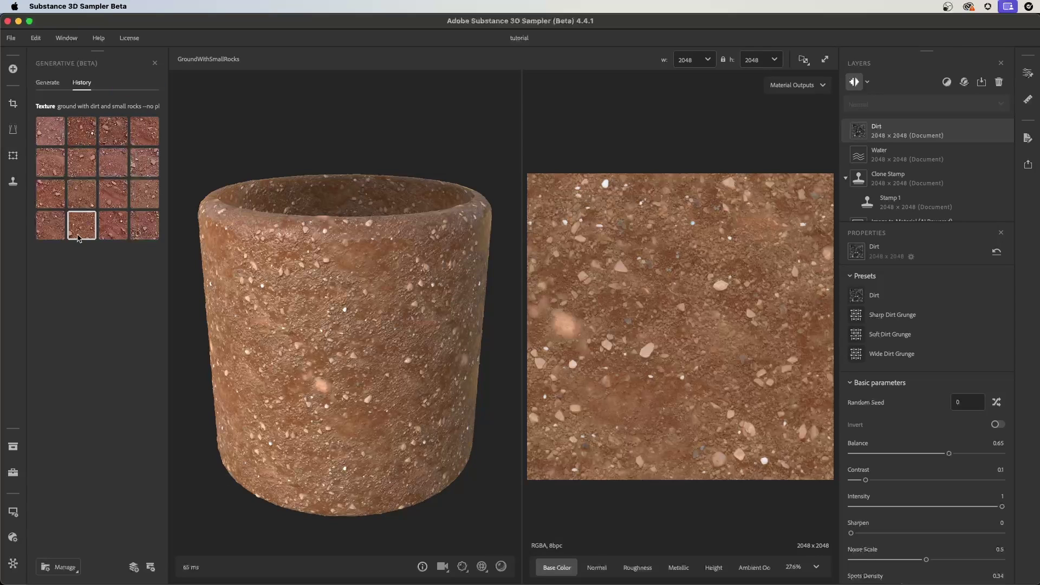
Step: Append the copied seed, --seed 840500372, to the "ground with dirt and small rocks --no plants" prompt, generate, and select the new variation
{"action": "left_click", "coordinate": [86, 219]}
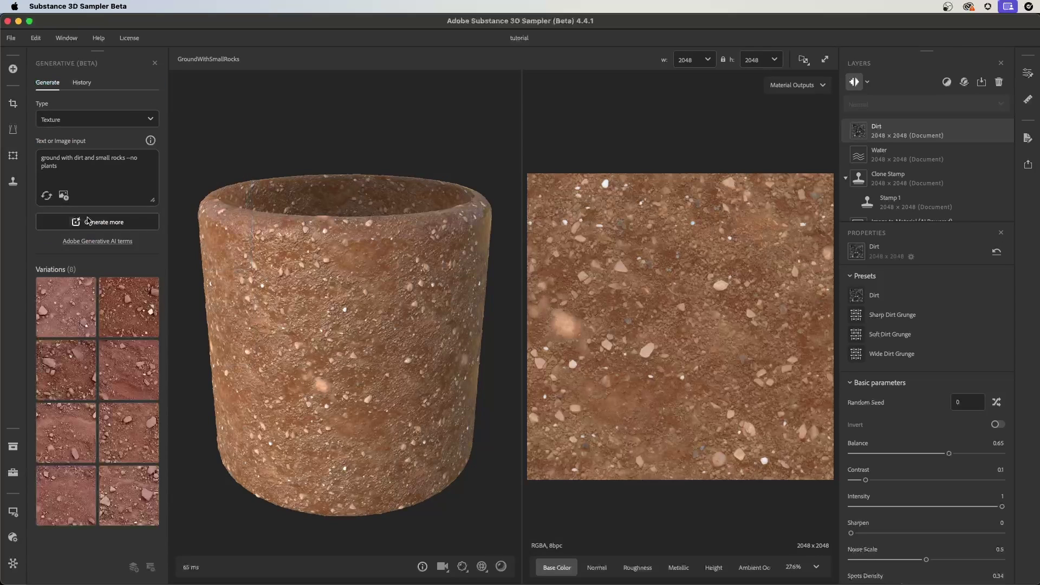
{"action": "left_click", "coordinate": [86, 174]}
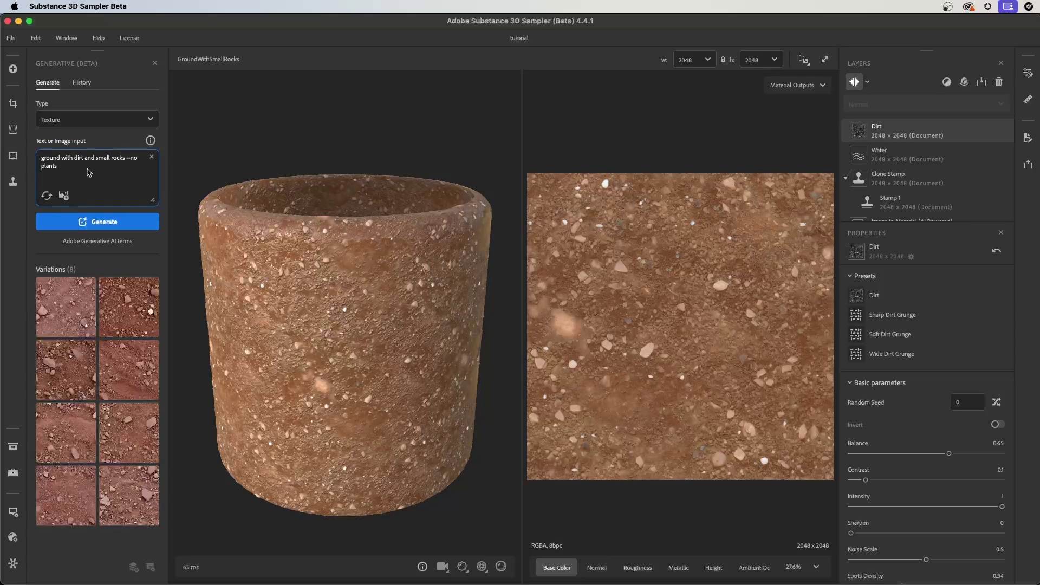
{"action": "key", "text": "super+v"}
{"action": "left_click", "coordinate": [124, 222]}
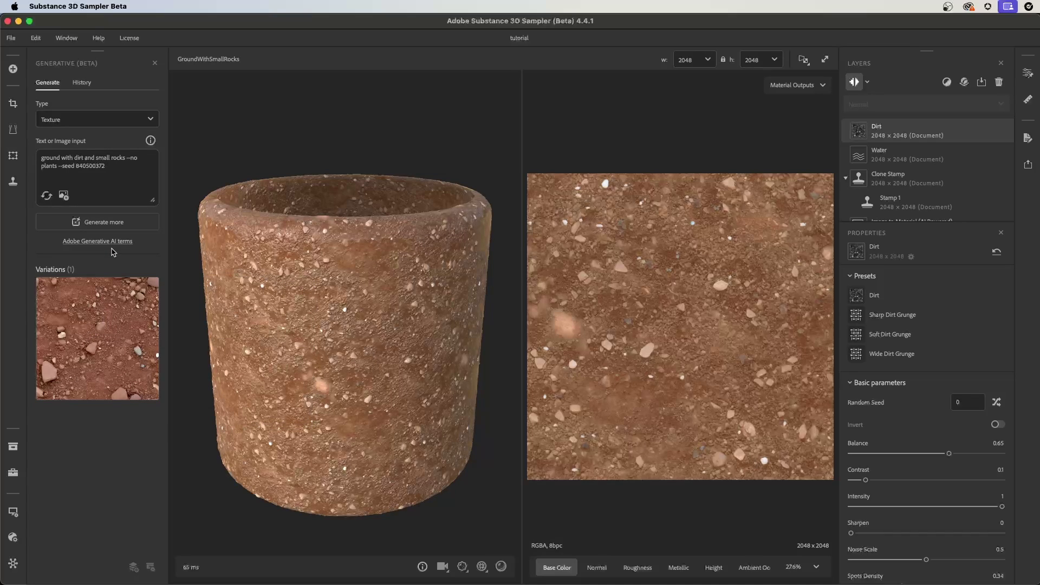
{"action": "mouse_move", "coordinate": [107, 367]}
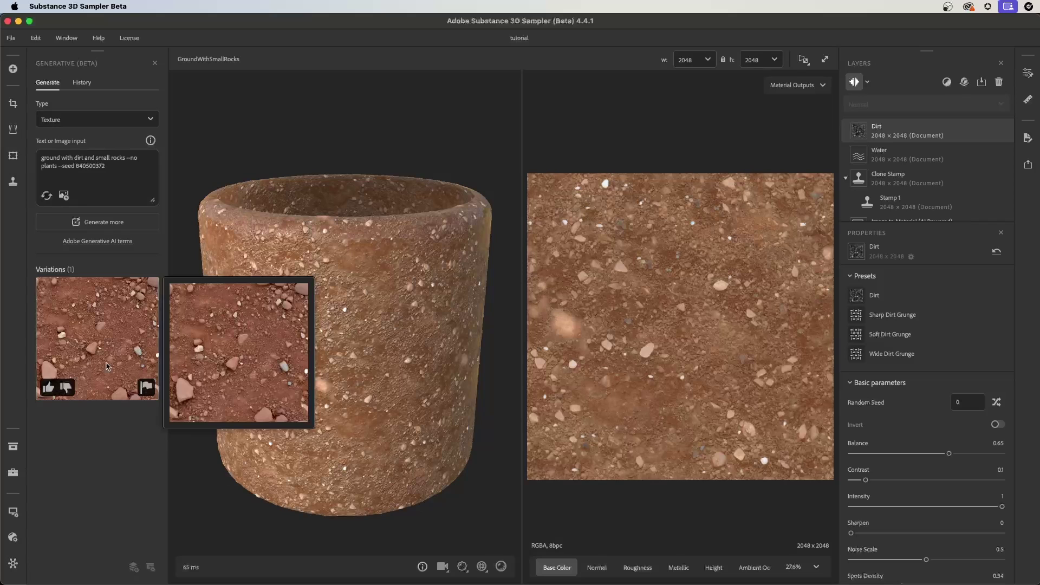
{"action": "left_click", "coordinate": [107, 367]}
Step: Replace the image layer's input image with the first texture of the second group in the generation history
{"action": "left_click", "coordinate": [81, 82]}
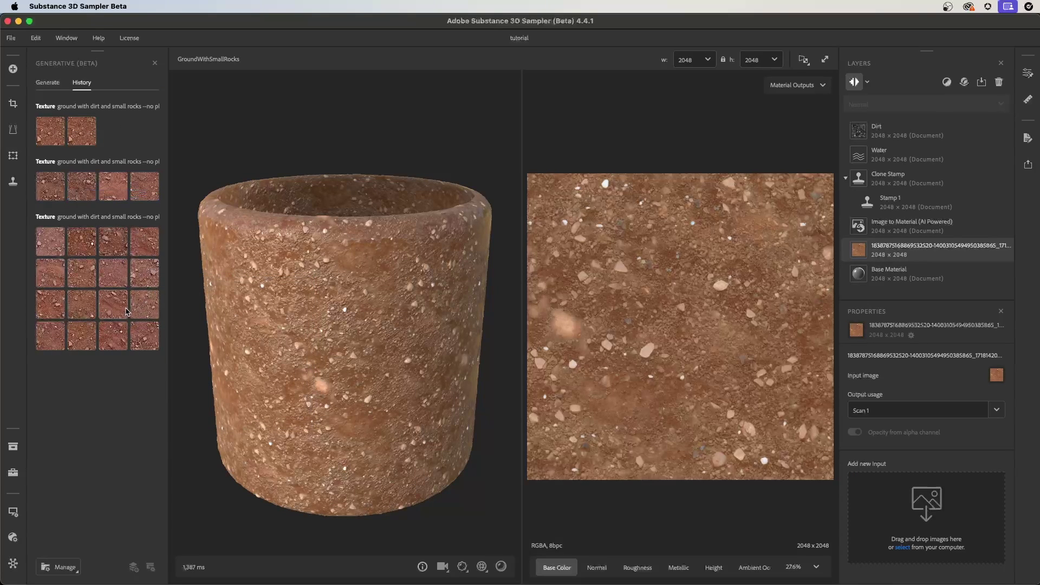
{"action": "mouse_move", "coordinate": [124, 314]}
{"action": "left_click_drag", "start_coordinate": [54, 187], "coordinate": [932, 369]}
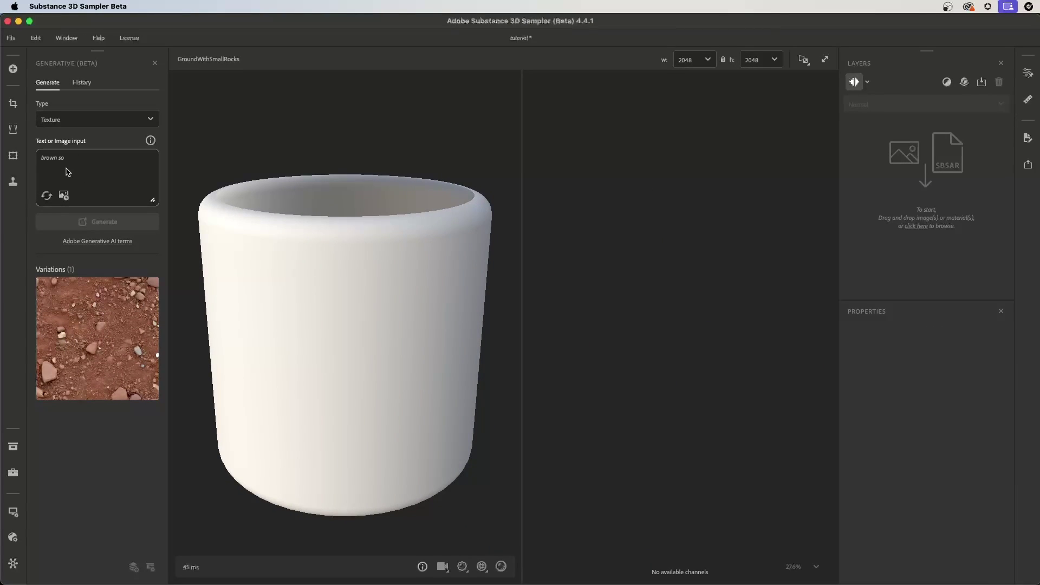
Step: Bring the tree bark photo from Finder into the generator as the image input and generate texture variations from it
{"action": "key", "text": "super+Tab"}
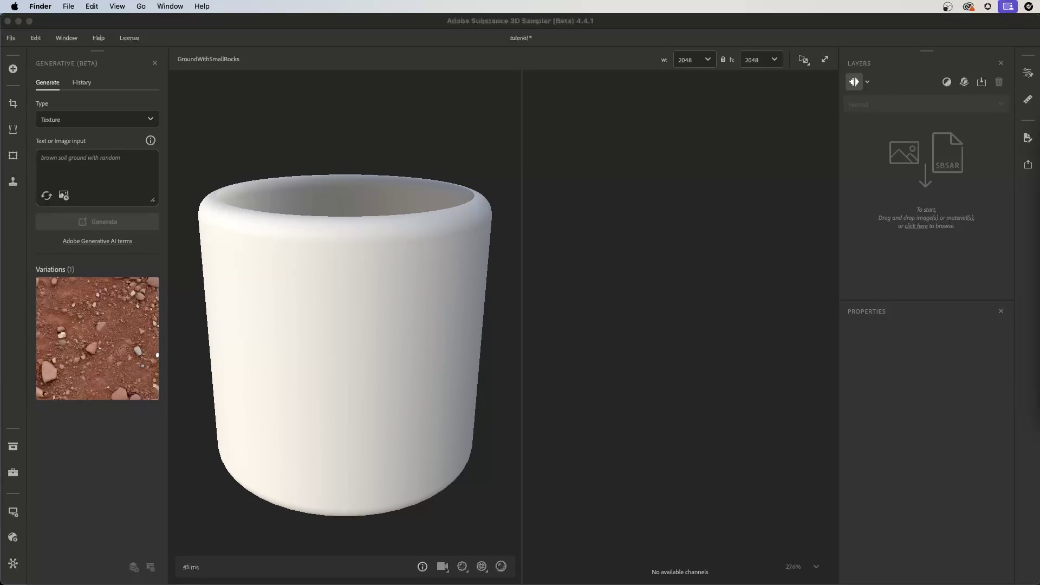
{"action": "left_click_drag", "start_coordinate": [526, 153], "coordinate": [61, 169]}
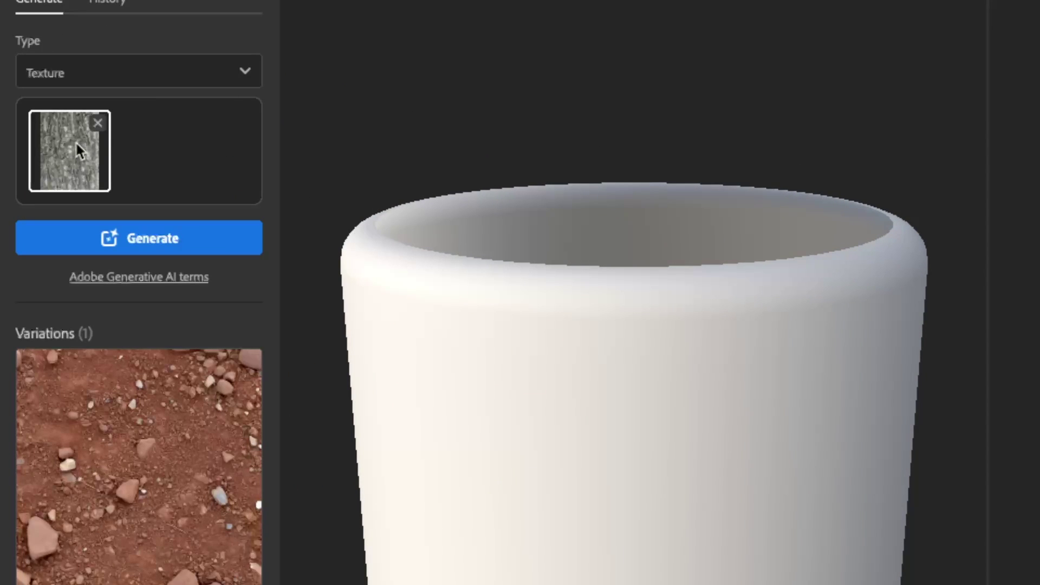
{"action": "left_click", "coordinate": [161, 240]}
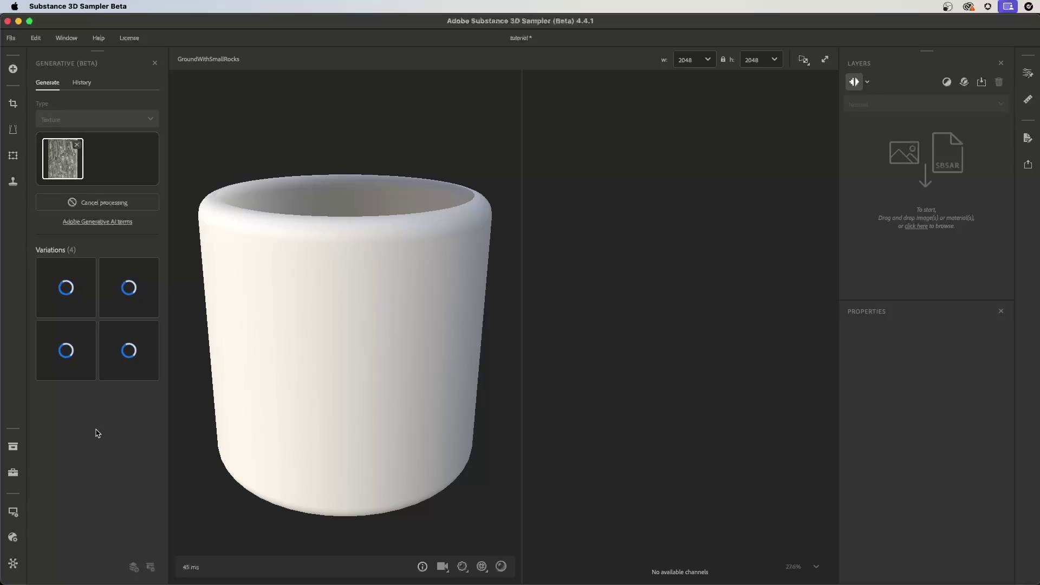
Step: Compare the bark variations and add the first one to the layers with the Image to material (AI Powered) template
{"action": "mouse_move", "coordinate": [141, 282]}
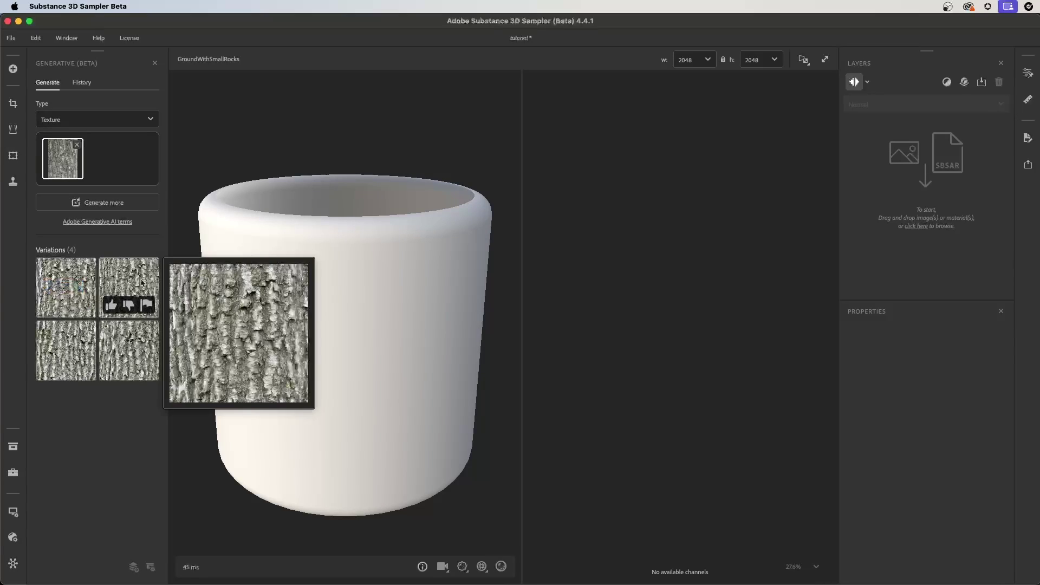
{"action": "mouse_move", "coordinate": [144, 352]}
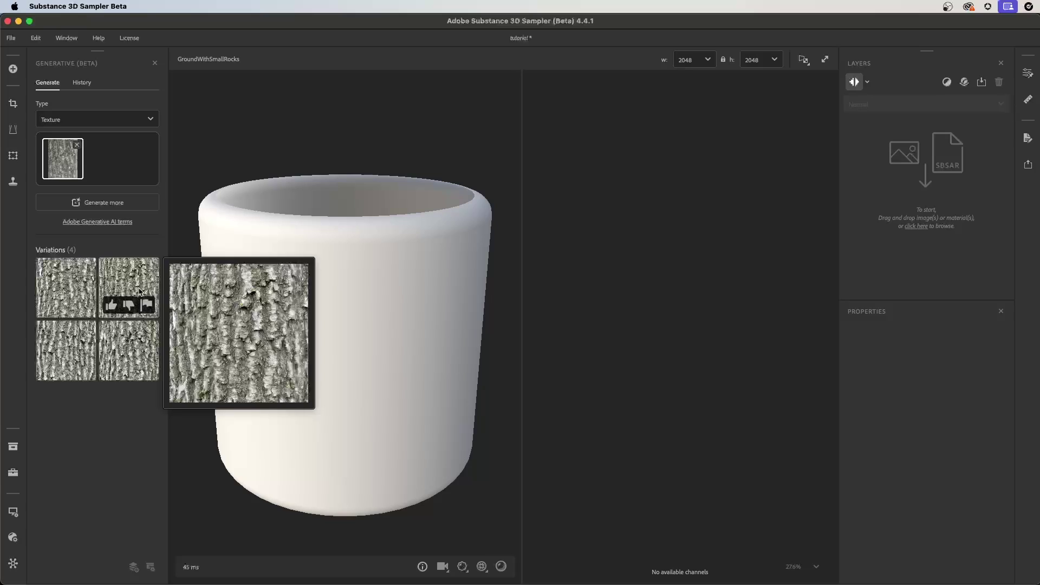
{"action": "mouse_move", "coordinate": [75, 290]}
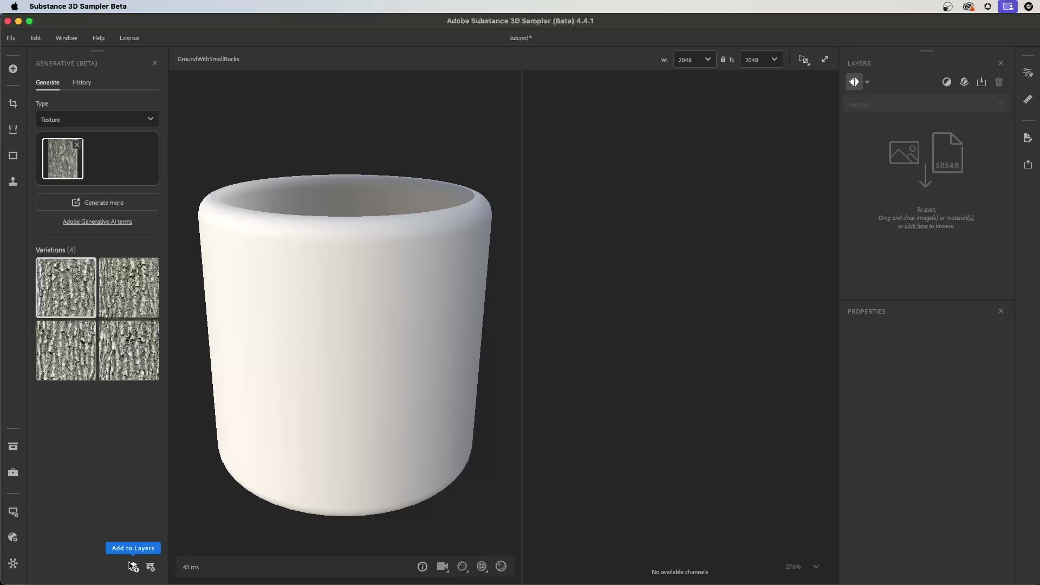
{"action": "left_click", "coordinate": [133, 565]}
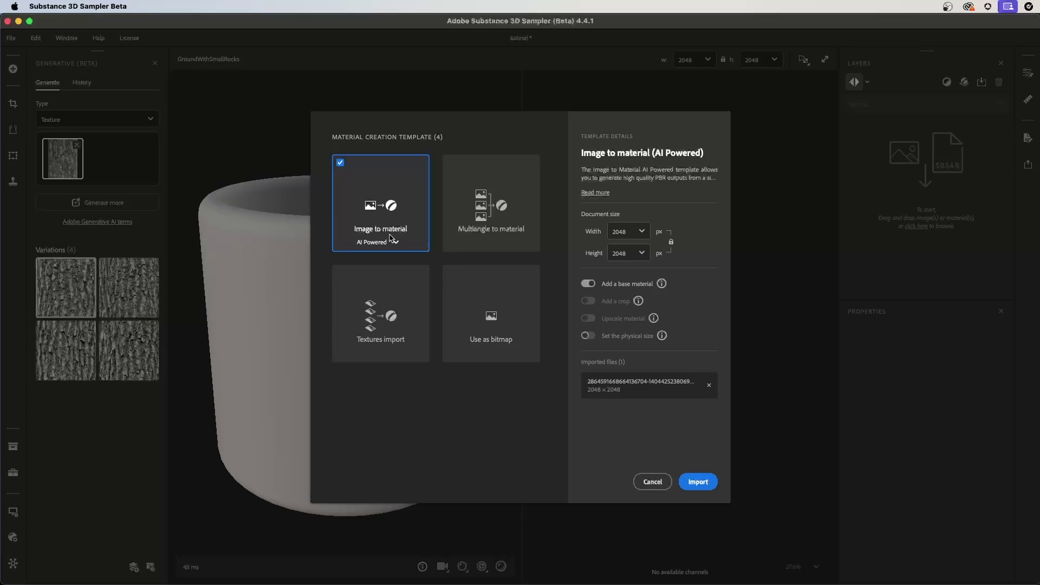
{"action": "left_click", "coordinate": [709, 483]}
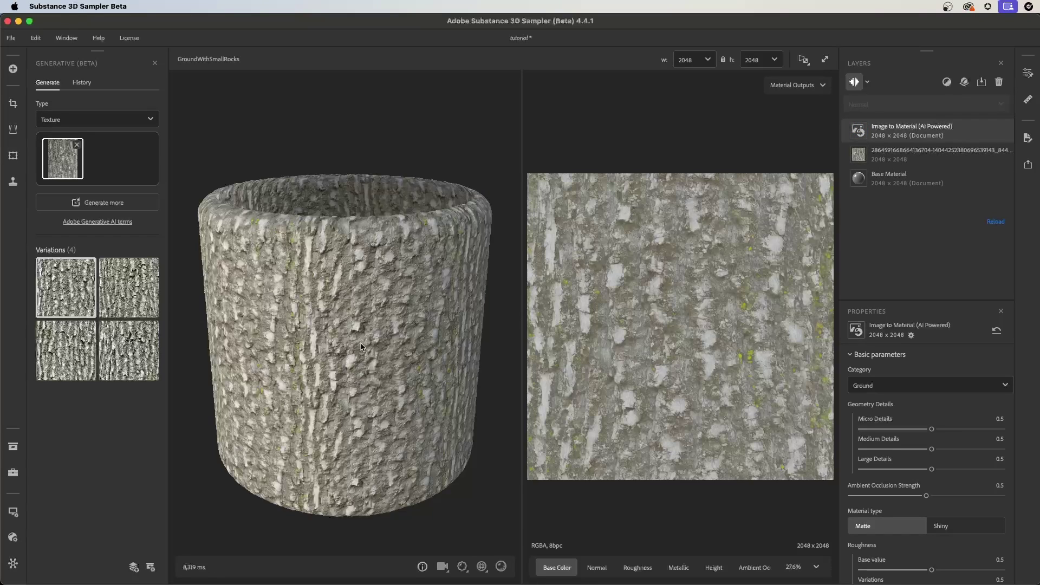
Step: Set the bark material's Image to Material category to Wood (Outdoor lighting) and inspect the relief on the cylinder
{"action": "left_click_drag", "start_coordinate": [412, 282], "coordinate": [429, 306]}
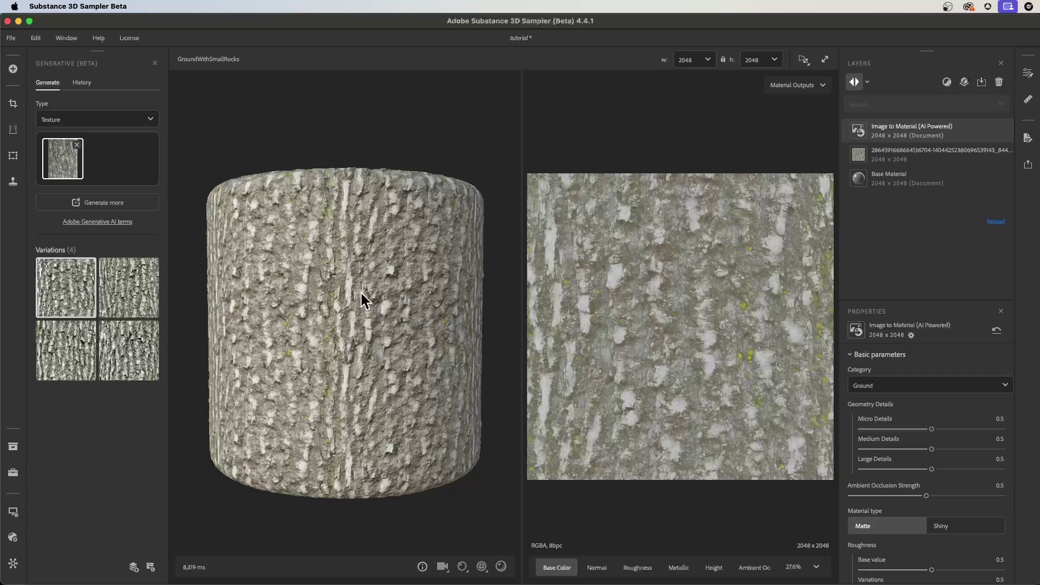
{"action": "left_click", "coordinate": [910, 386]}
{"action": "scroll", "coordinate": [1011, 432], "scroll_direction": "down", "scroll_amount": 5}
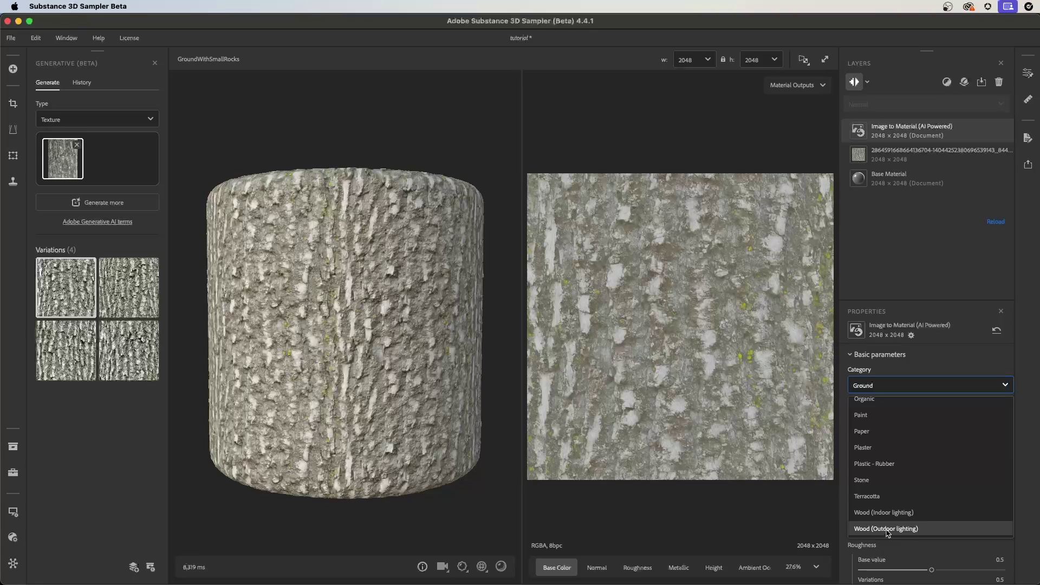
{"action": "left_click", "coordinate": [888, 529]}
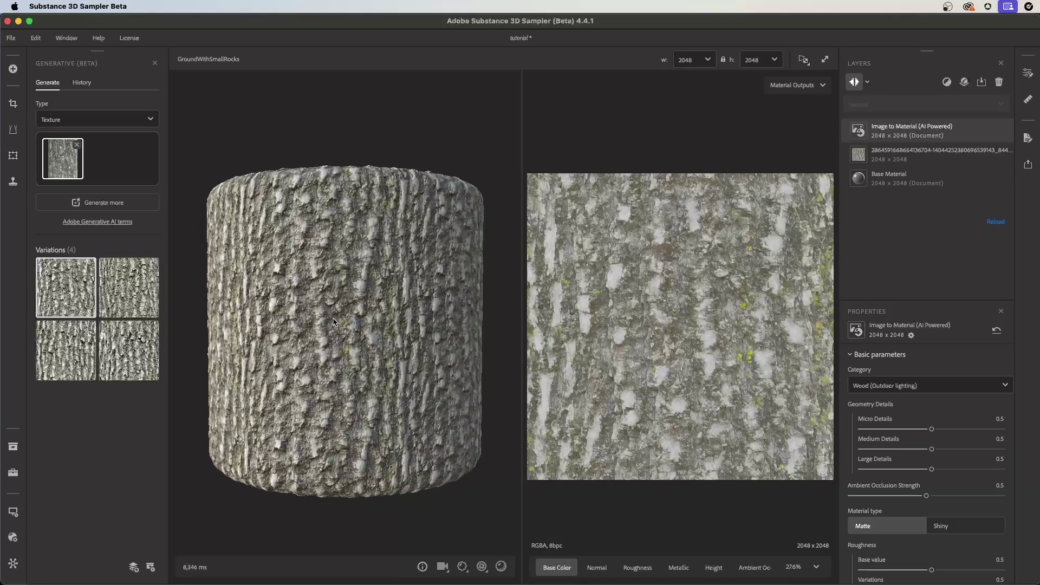
{"action": "left_click_drag", "start_coordinate": [355, 322], "coordinate": [463, 376]}
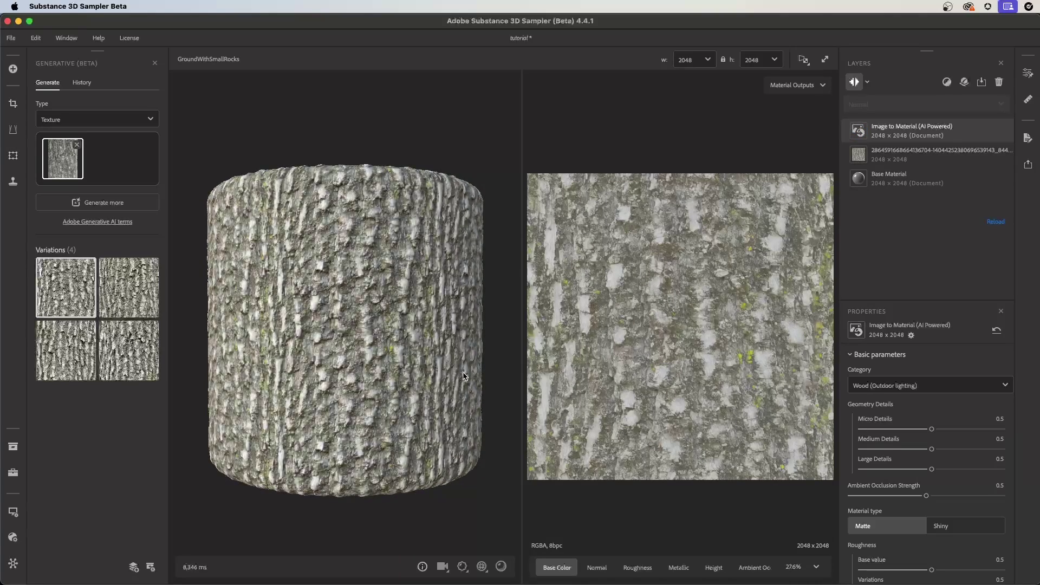
Step: Add a Dirt filter above the bark's Image to Material layer with dirt spread 0.58 and dirt contrast 0.6
{"action": "left_click", "coordinate": [947, 81]}
{"action": "type", "text": "dirt"}
{"action": "left_click", "coordinate": [934, 144]}
{"action": "left_click_drag", "start_coordinate": [912, 405], "coordinate": [937, 404]}
{"action": "left_click_drag", "start_coordinate": [866, 458], "coordinate": [940, 457]}
{"action": "mouse_move", "coordinate": [937, 405]}
{"action": "left_mouse_down"}
{"action": "mouse_move", "coordinate": [947, 404]}
{"action": "mouse_move", "coordinate": [934, 405]}
{"action": "mouse_move", "coordinate": [940, 415]}
{"action": "left_mouse_up"}
Step: Change the dirt color to a dark brown of about #5A4D42
{"action": "left_click", "coordinate": [987, 504]}
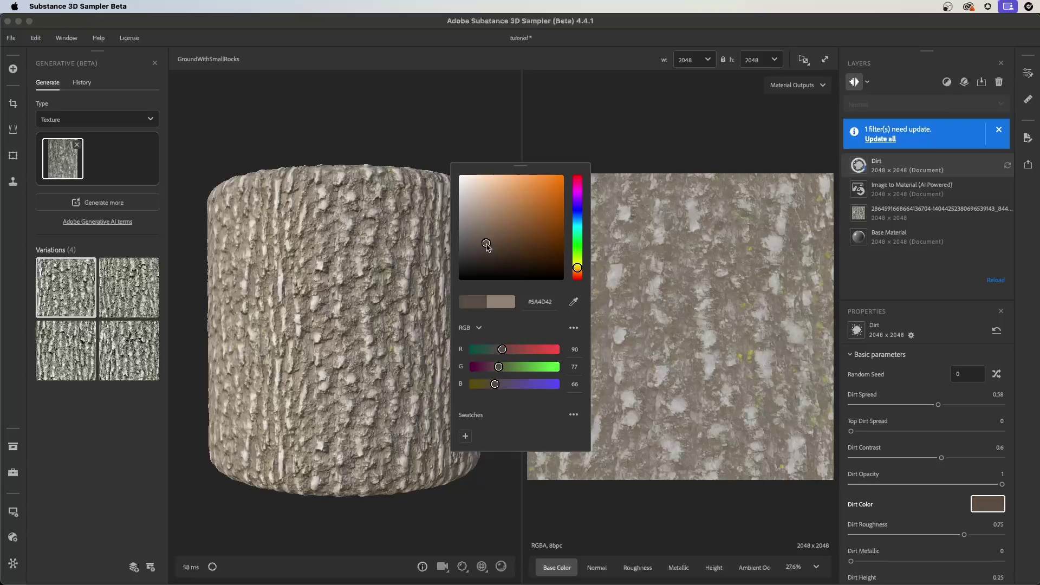
{"action": "left_click", "coordinate": [488, 248]}
{"action": "left_click", "coordinate": [580, 145]}
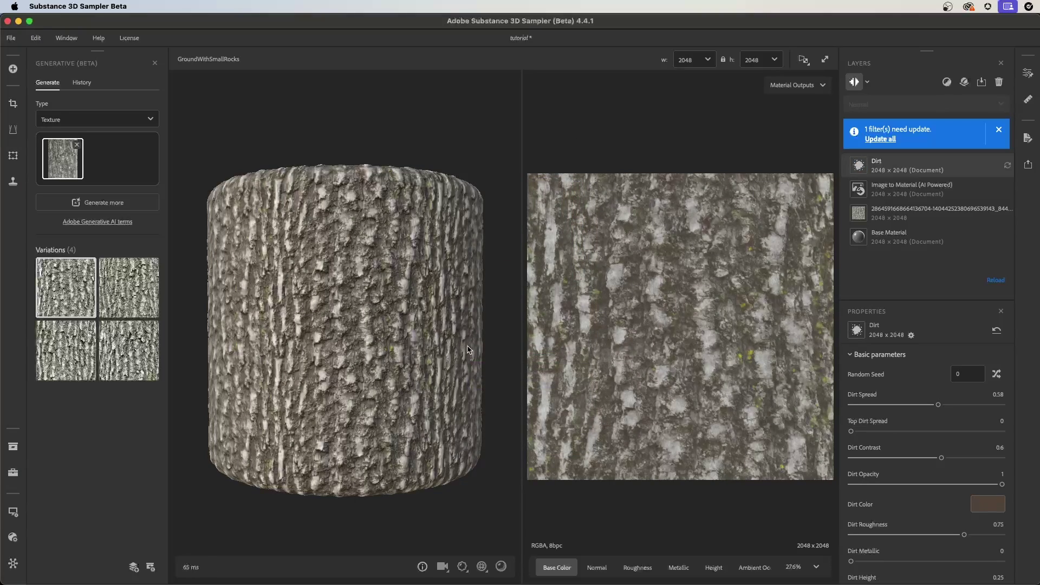
Step: Add a Moss filter to the bark material with moss height about 0.47 and moss spread about 0.33
{"action": "left_click", "coordinate": [947, 81]}
{"action": "type", "text": "moss"}
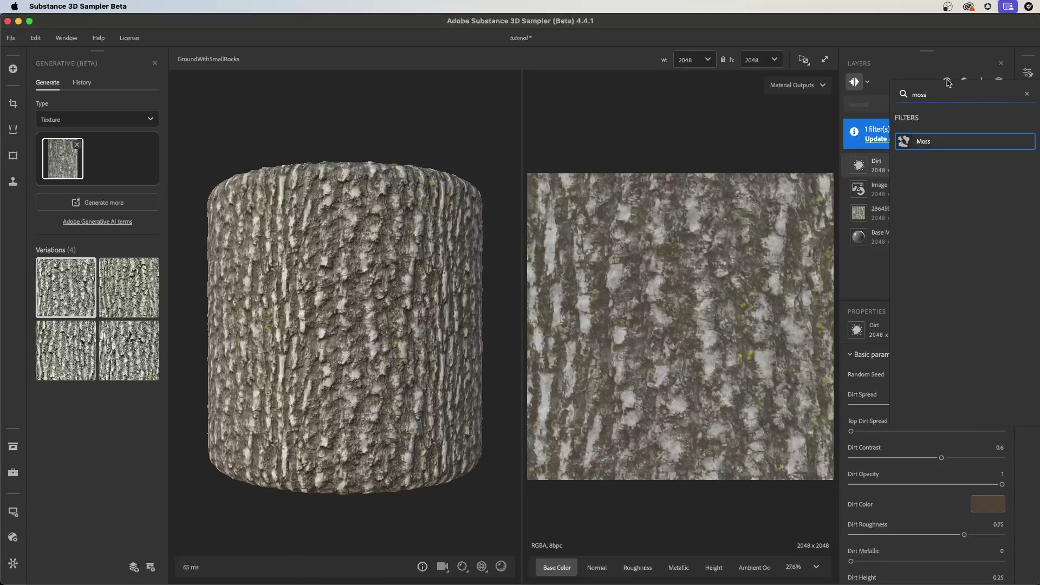
{"action": "key", "text": "Return"}
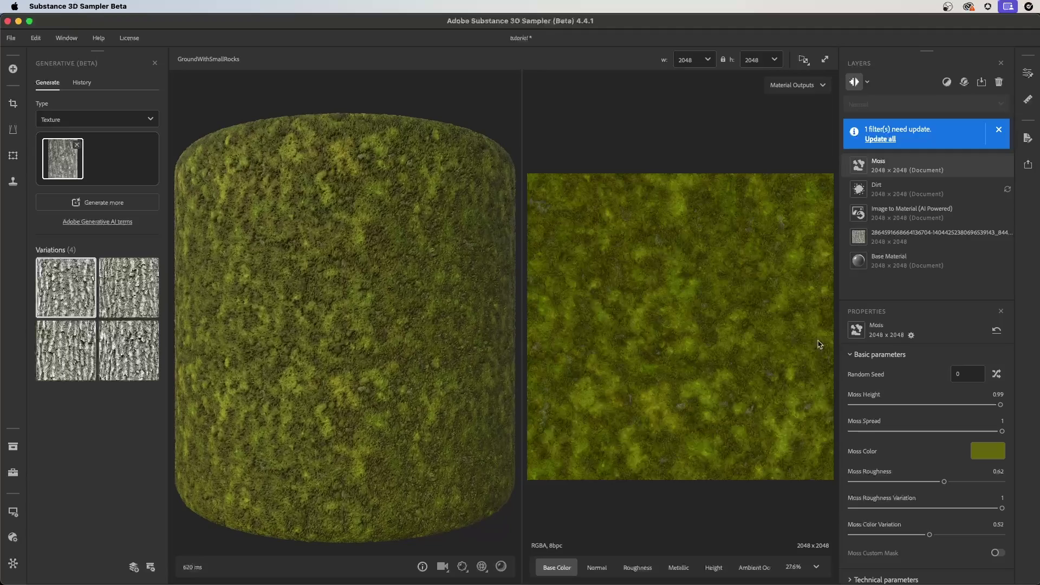
{"action": "left_click_drag", "start_coordinate": [1000, 405], "coordinate": [916, 407]}
{"action": "left_click_drag", "start_coordinate": [1002, 431], "coordinate": [906, 431]}
{"action": "left_click_drag", "start_coordinate": [916, 404], "coordinate": [900, 432]}
Step: Move the Dirt layer above the Moss layer and fine-tune the moss height
{"action": "left_click_drag", "start_coordinate": [906, 196], "coordinate": [910, 157]}
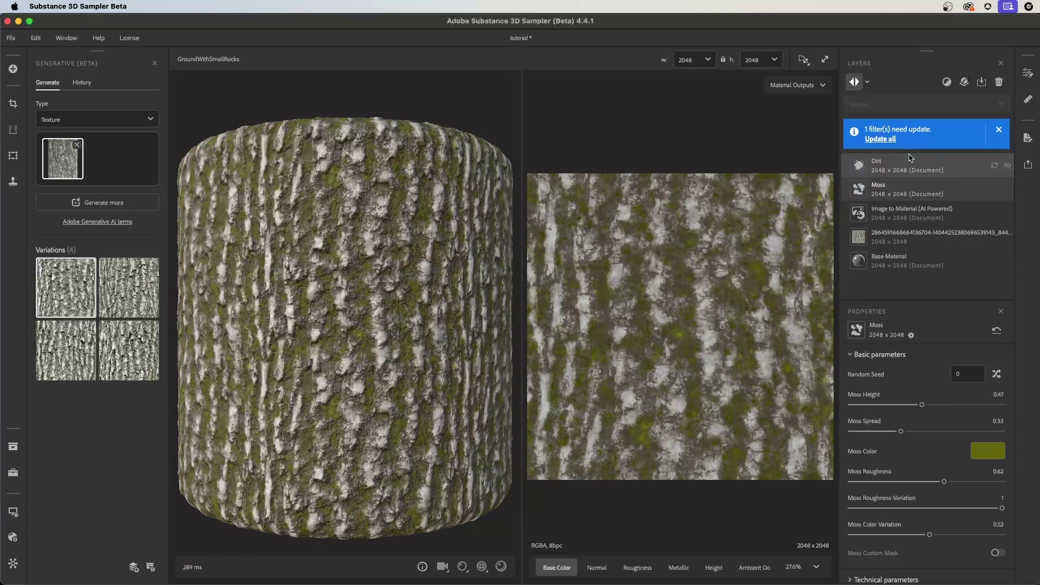
{"action": "left_click_drag", "start_coordinate": [900, 431], "coordinate": [919, 405]}
{"action": "left_click_drag", "start_coordinate": [911, 191], "coordinate": [910, 158]}
{"action": "scroll", "coordinate": [440, 390], "scroll_direction": "down", "scroll_amount": 2}
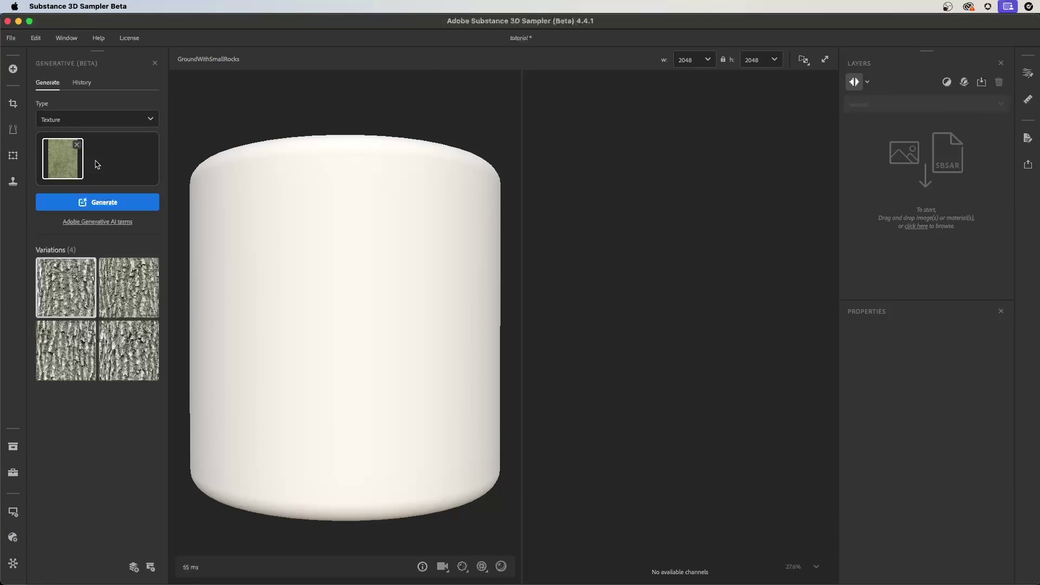
Step: Generate variations from the grass photo and import the first one as an Image to Material (AI Powered) material
{"action": "left_click", "coordinate": [97, 202]}
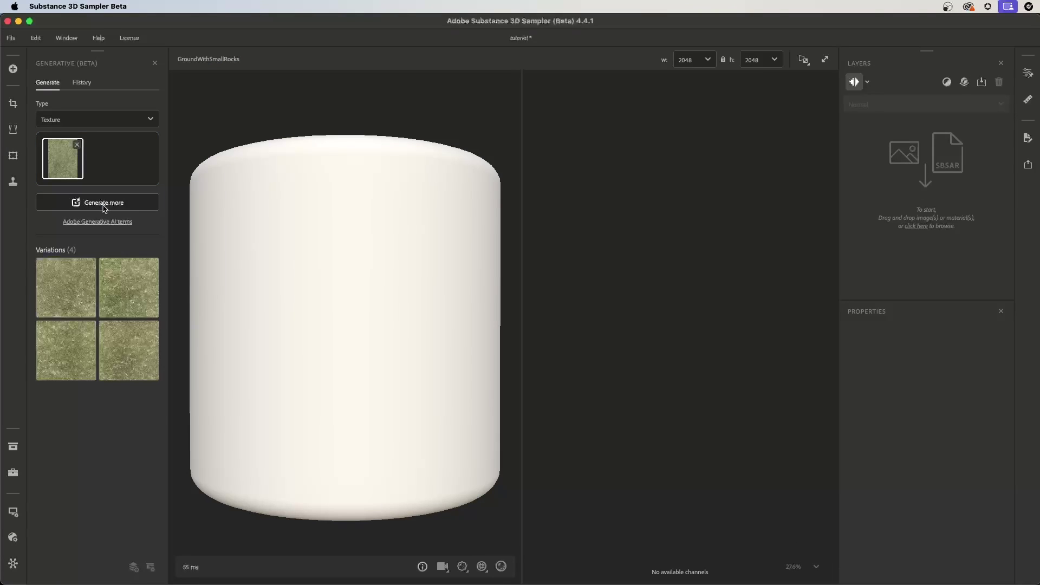
{"action": "mouse_move", "coordinate": [137, 346]}
{"action": "left_click", "coordinate": [69, 278]}
{"action": "left_click", "coordinate": [699, 481]}
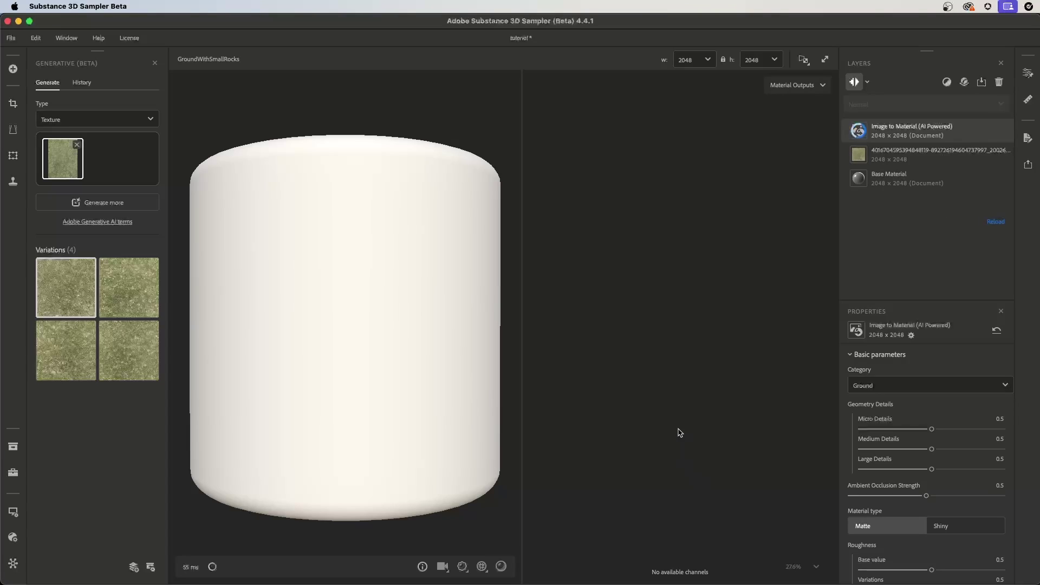
Step: Set the grass material's Image to Material category to Organic and lower a parameter further down its properties
{"action": "left_click", "coordinate": [899, 386]}
{"action": "scroll", "coordinate": [910, 453], "scroll_direction": "down", "scroll_amount": 5}
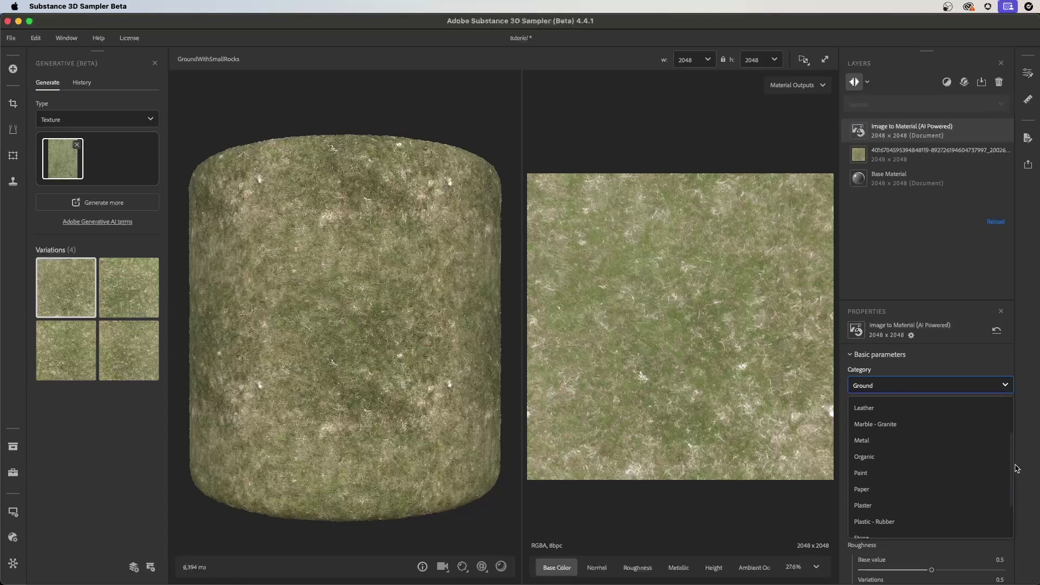
{"action": "left_click", "coordinate": [910, 453]}
{"action": "scroll", "coordinate": [932, 433], "scroll_direction": "down", "scroll_amount": 5}
{"action": "left_click_drag", "start_coordinate": [921, 571], "coordinate": [873, 573]}
Step: Add a Sharpen filter above the grass material's Image to Material layer, applied to Base Color at about 1.31
{"action": "left_click", "coordinate": [947, 82]}
{"action": "type", "text": "sharpen"}
{"action": "key", "text": "Return"}
{"action": "scroll", "coordinate": [750, 395], "scroll_direction": "down", "scroll_amount": 2}
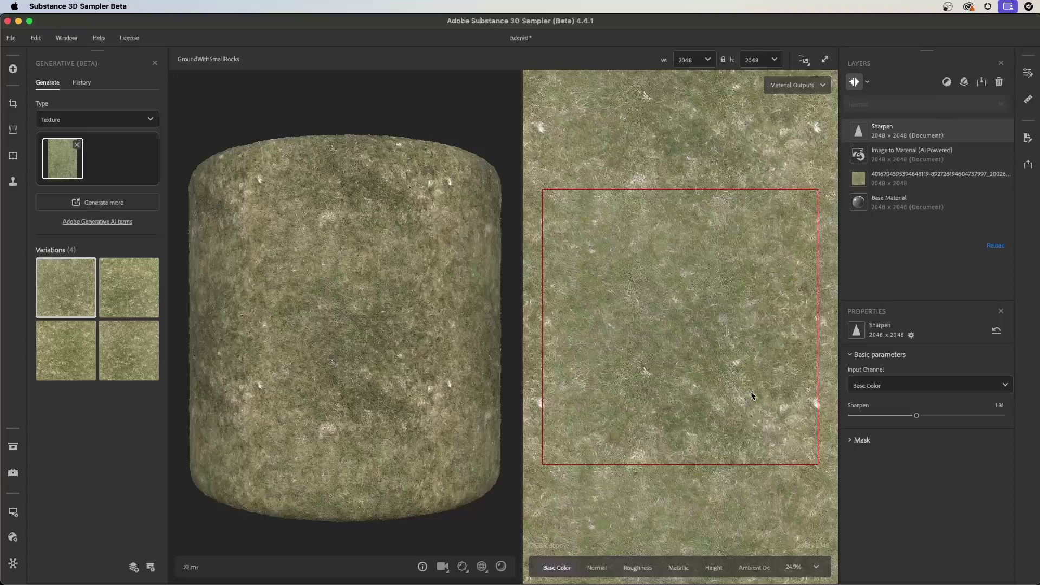
Step: Increase the viewport's displacement height on the grass material
{"action": "scroll", "coordinate": [726, 421], "scroll_direction": "down", "scroll_amount": 2}
{"action": "scroll", "coordinate": [421, 403], "scroll_direction": "up", "scroll_amount": 5}
{"action": "scroll", "coordinate": [421, 402], "scroll_direction": "down", "scroll_amount": 5}
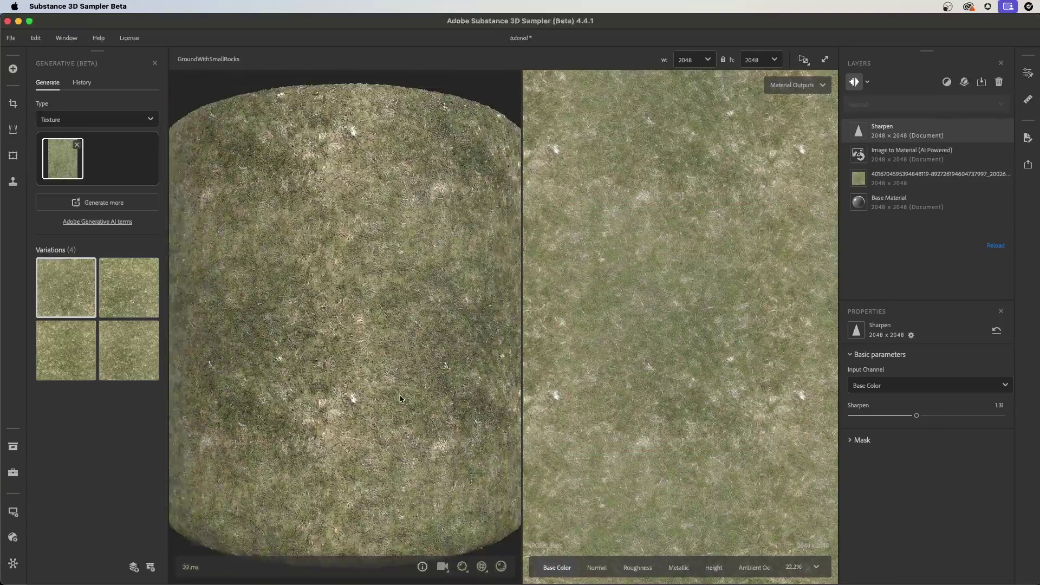
{"action": "left_click", "coordinate": [462, 567]}
{"action": "left_click_drag", "start_coordinate": [360, 521], "coordinate": [376, 521]}
{"action": "left_click_drag", "start_coordinate": [401, 390], "coordinate": [428, 398]}
Step: Add an Equalize filter above the Sharpen layer and a Clone Stamp filter on top of it
{"action": "left_click", "coordinate": [947, 82]}
{"action": "type", "text": "eq"}
{"action": "key", "text": "Return"}
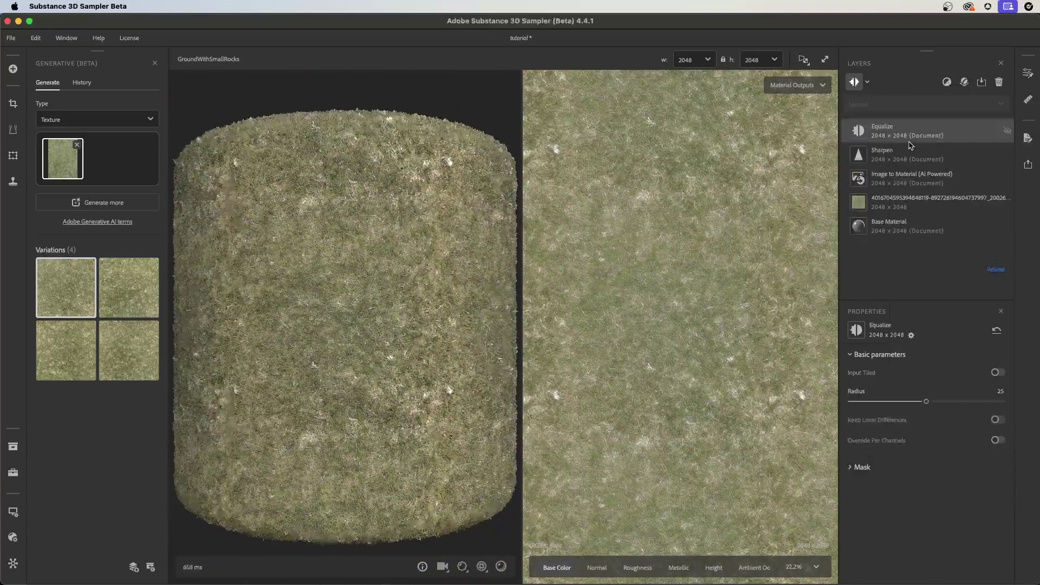
{"action": "left_click", "coordinate": [947, 81]}
{"action": "type", "text": "clone"}
{"action": "key", "text": "Return"}
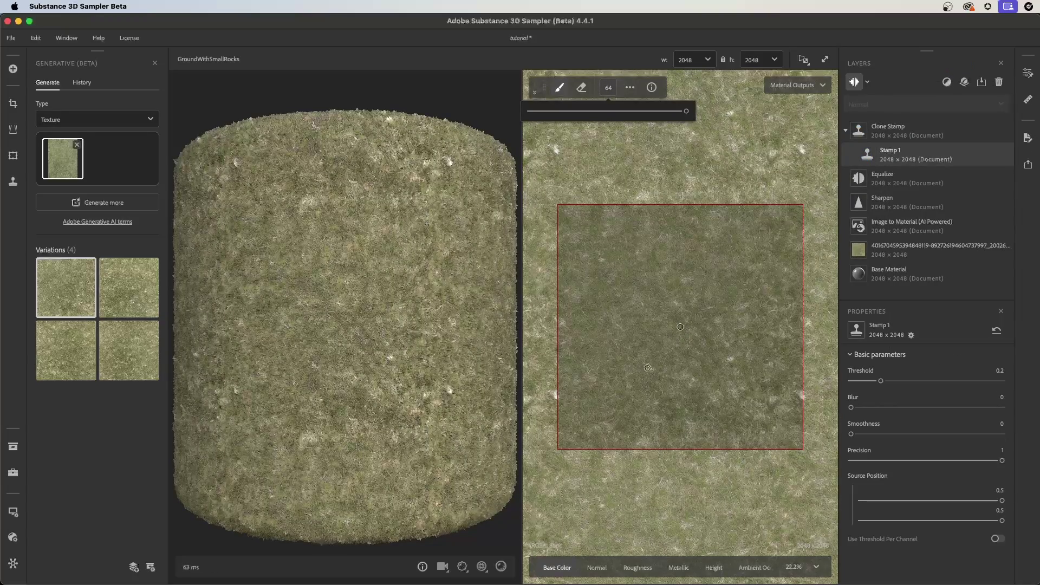
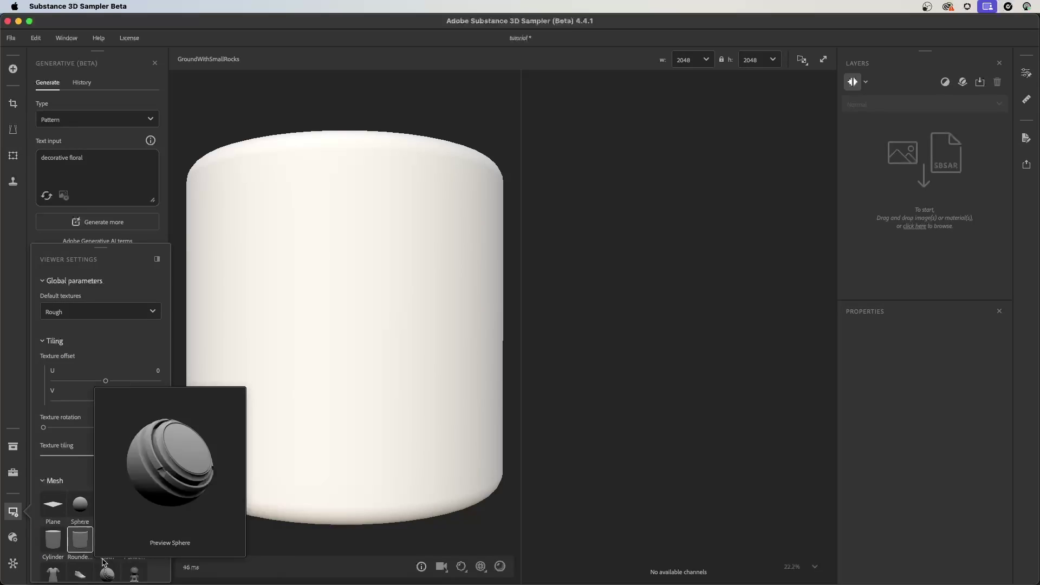
Step: Change the preview mesh to Cloth and add a Cloth Weave filter to the empty layer stack
{"action": "left_click", "coordinate": [108, 539]}
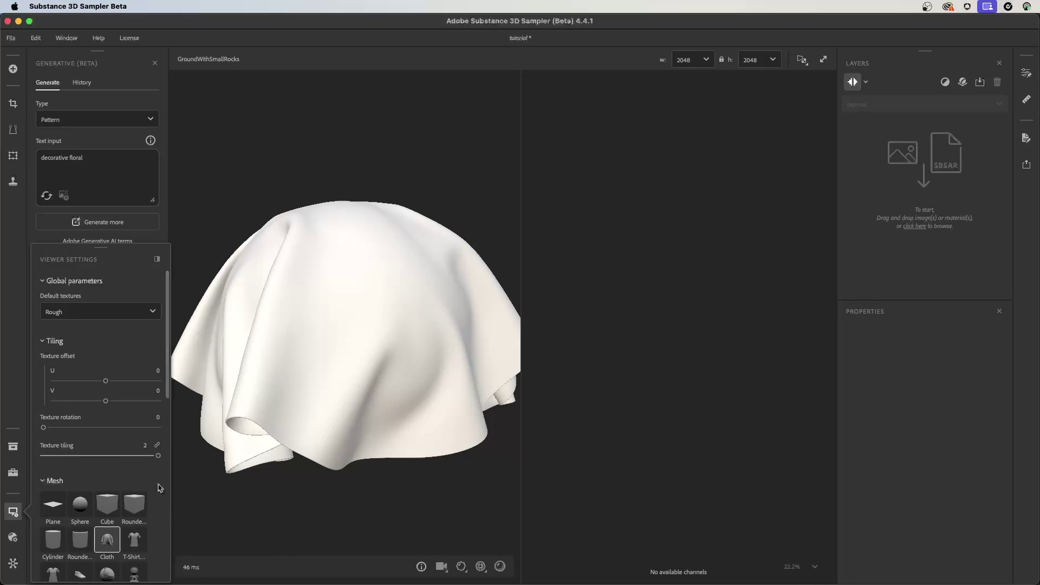
{"action": "left_click", "coordinate": [13, 511]}
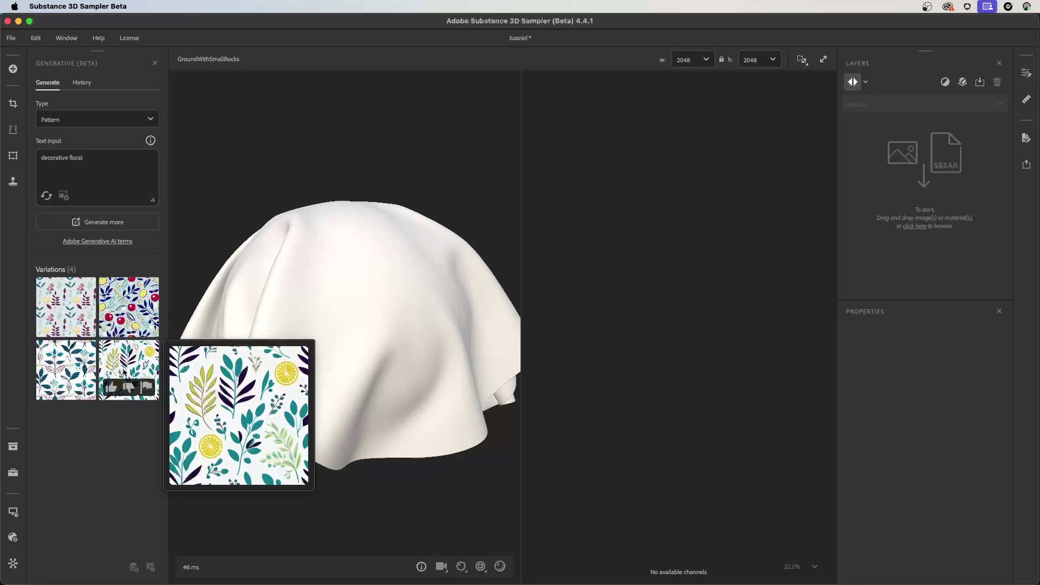
{"action": "mouse_move", "coordinate": [94, 312]}
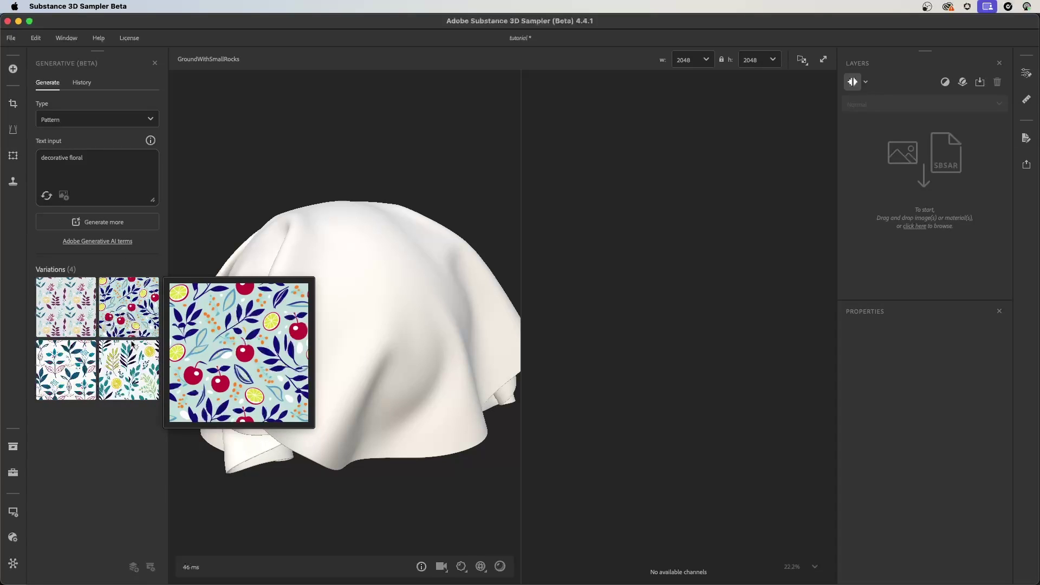
{"action": "mouse_move", "coordinate": [73, 360]}
{"action": "mouse_move", "coordinate": [128, 364]}
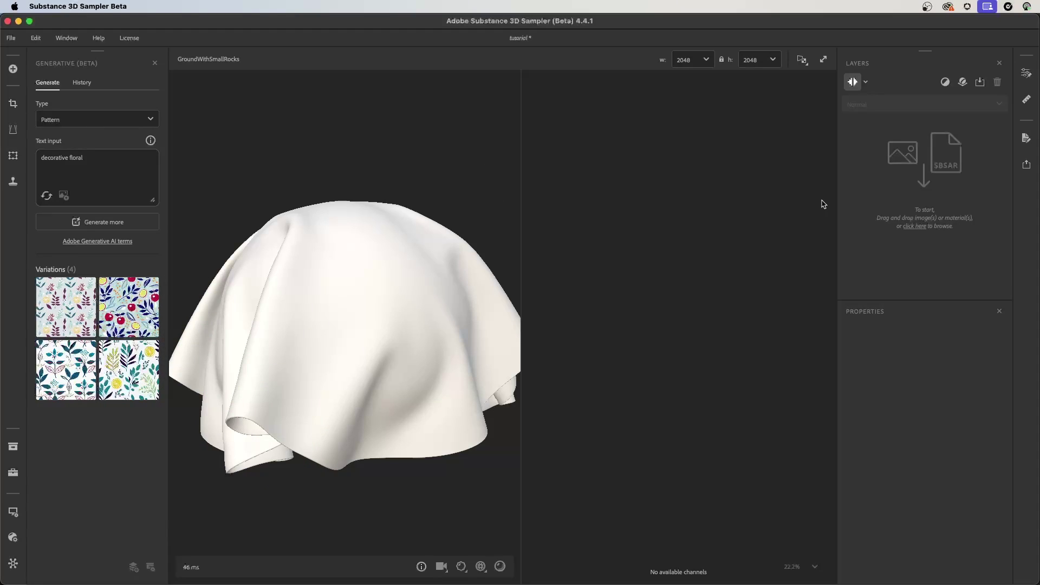
{"action": "left_click", "coordinate": [945, 82]}
{"action": "type", "text": "cloth"}
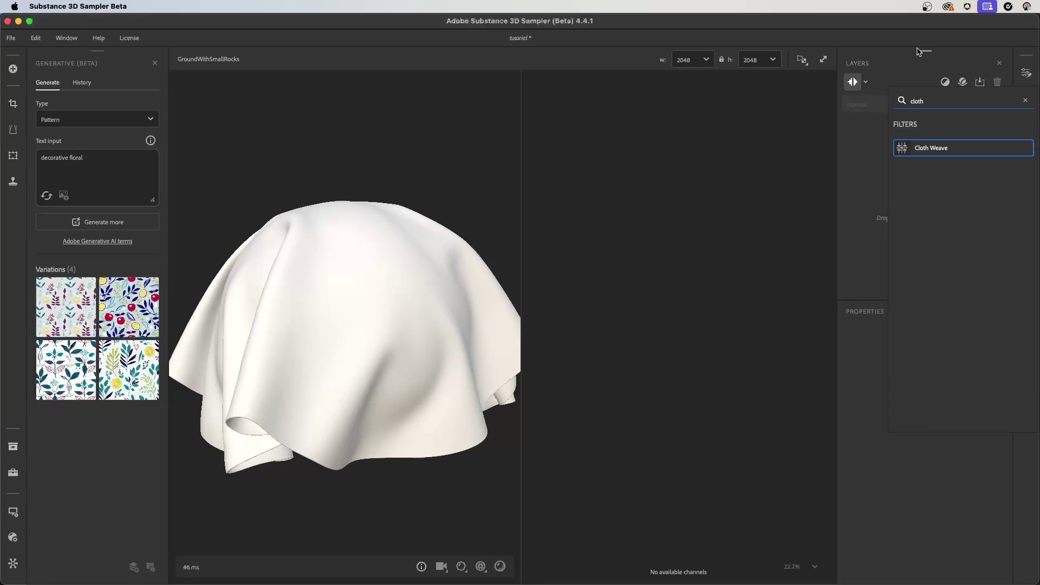
{"action": "left_click", "coordinate": [921, 150]}
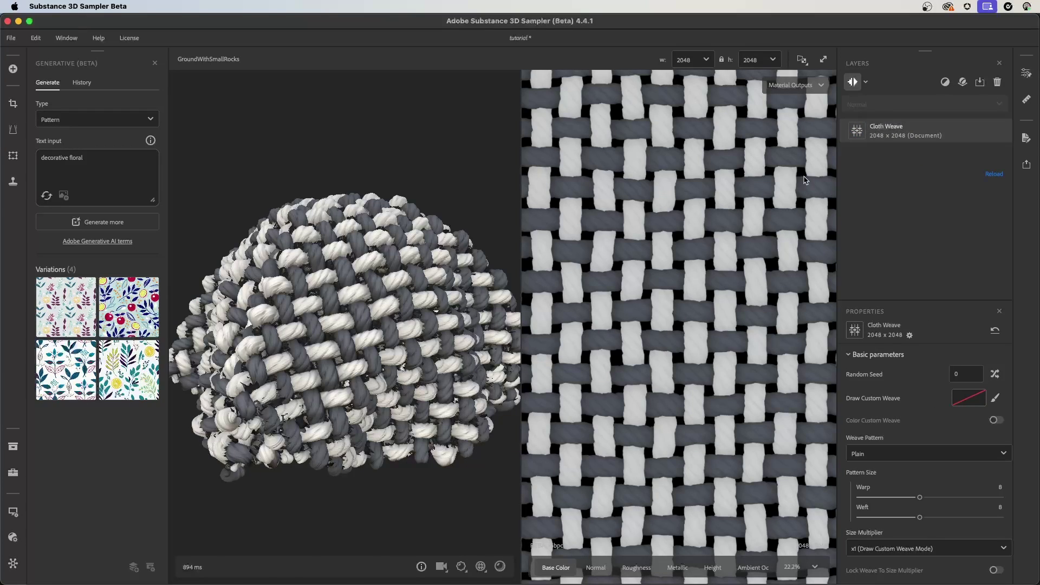
Step: Lower the viewport's displacement height to flatten the woven threads on the cloth mesh
{"action": "left_click_drag", "start_coordinate": [318, 321], "coordinate": [379, 367]}
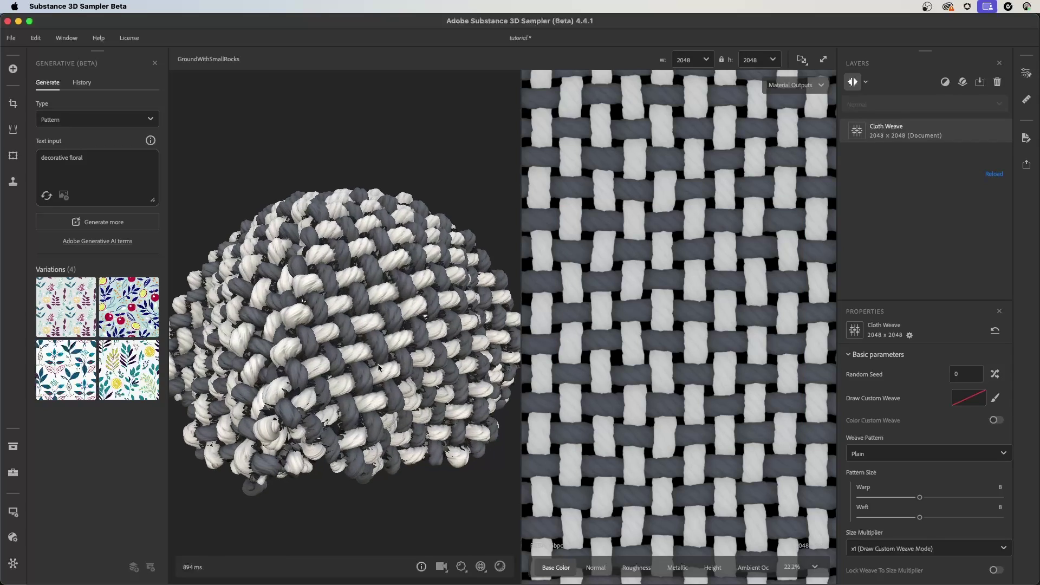
{"action": "left_click", "coordinate": [461, 566]}
{"action": "left_click_drag", "start_coordinate": [362, 522], "coordinate": [346, 545]}
{"action": "left_click_drag", "start_coordinate": [397, 344], "coordinate": [464, 371]}
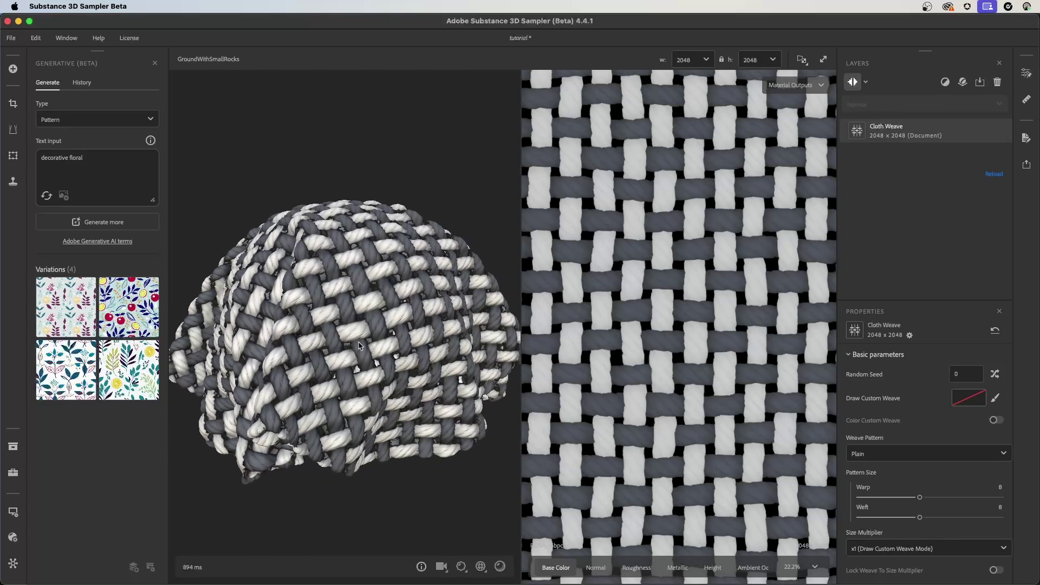
{"action": "scroll", "coordinate": [589, 336], "scroll_direction": "down", "scroll_amount": 2}
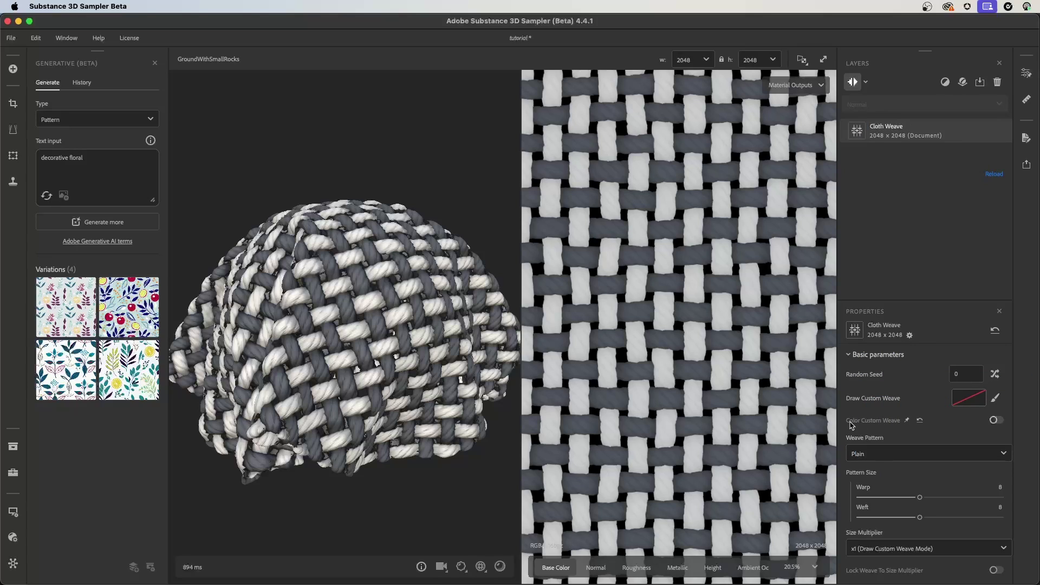
Step: Enable Color Custom Weave on the Cloth Weave layer and assign the fourth floral variation, with leaves and lemon slices, as its image
{"action": "left_click", "coordinate": [995, 420]}
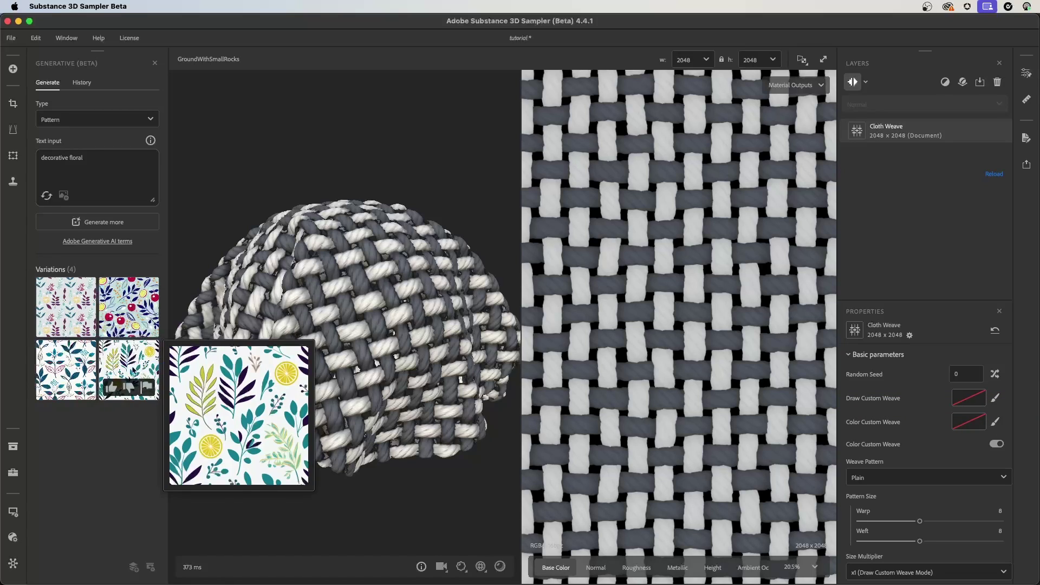
{"action": "left_click_drag", "start_coordinate": [135, 377], "coordinate": [969, 424]}
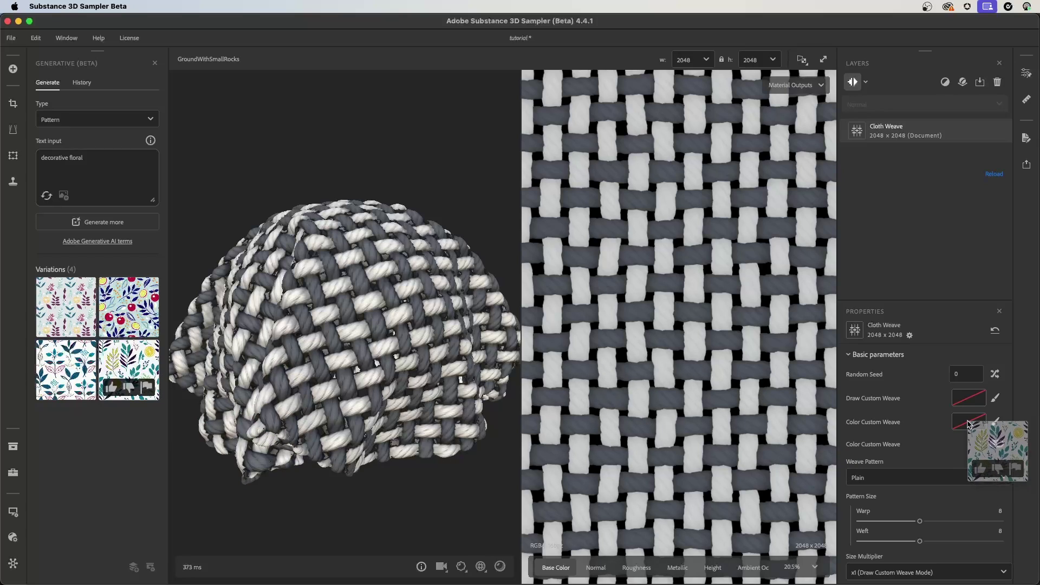
{"action": "left_click_drag", "start_coordinate": [969, 424], "coordinate": [969, 425]}
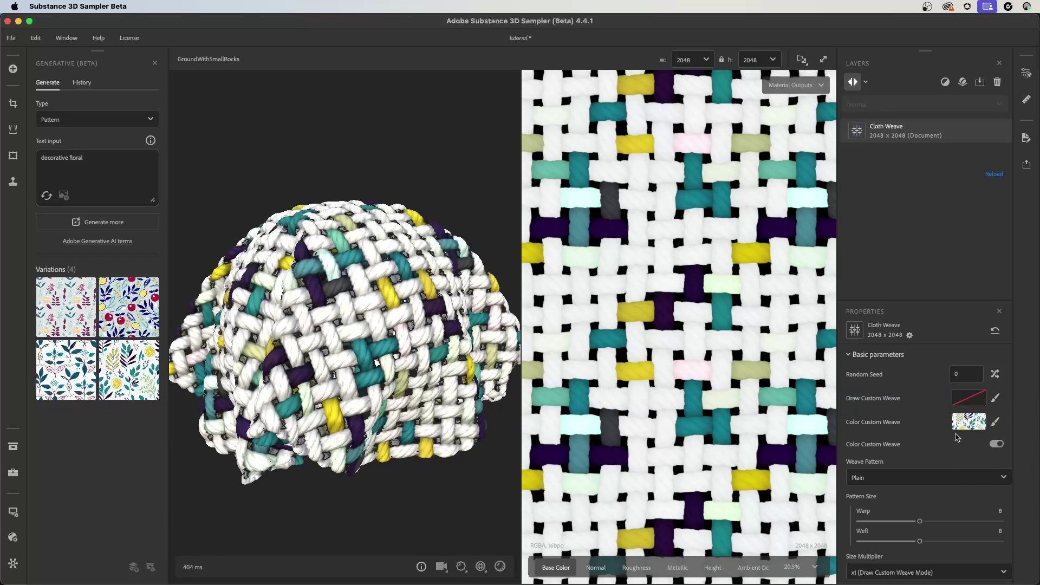
Step: Set the Cloth Weave layer's Size Multiplier to x10
{"action": "left_click_drag", "start_coordinate": [445, 331], "coordinate": [398, 333]}
{"action": "scroll", "coordinate": [701, 363], "scroll_direction": "up", "scroll_amount": 3}
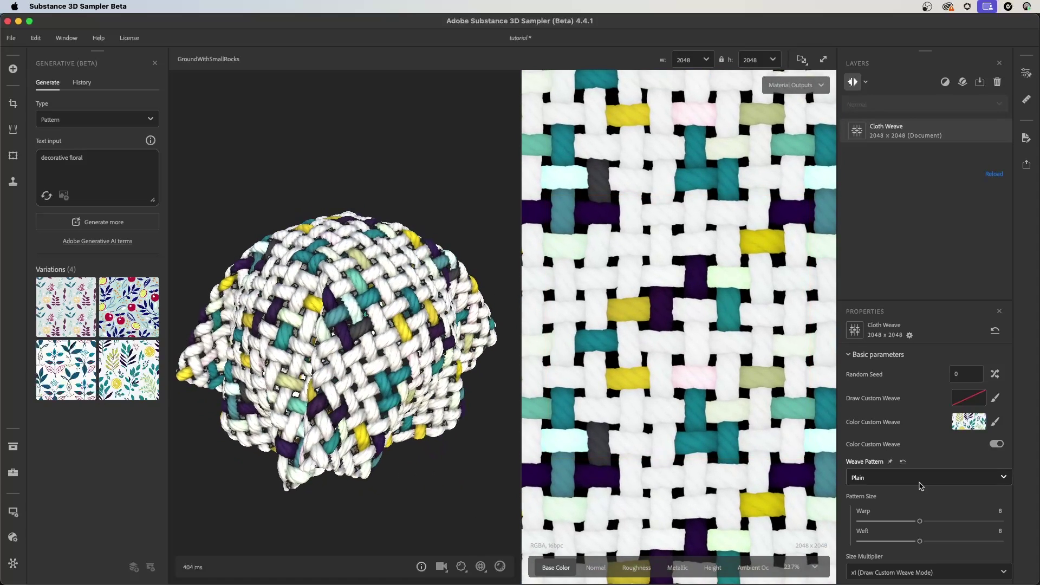
{"action": "scroll", "coordinate": [891, 430], "scroll_direction": "down", "scroll_amount": 3}
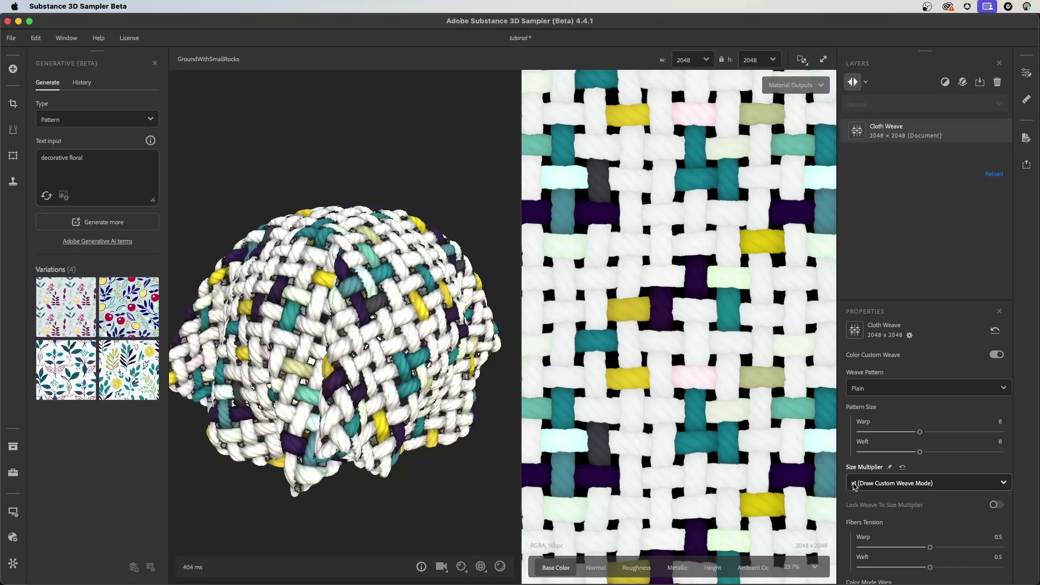
{"action": "left_click", "coordinate": [892, 483]}
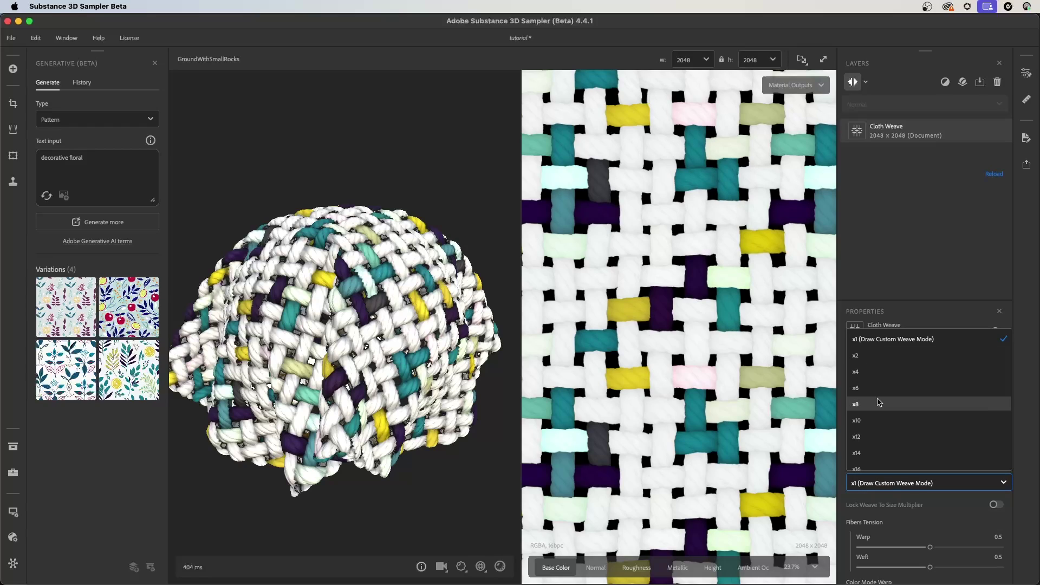
{"action": "left_click", "coordinate": [875, 421]}
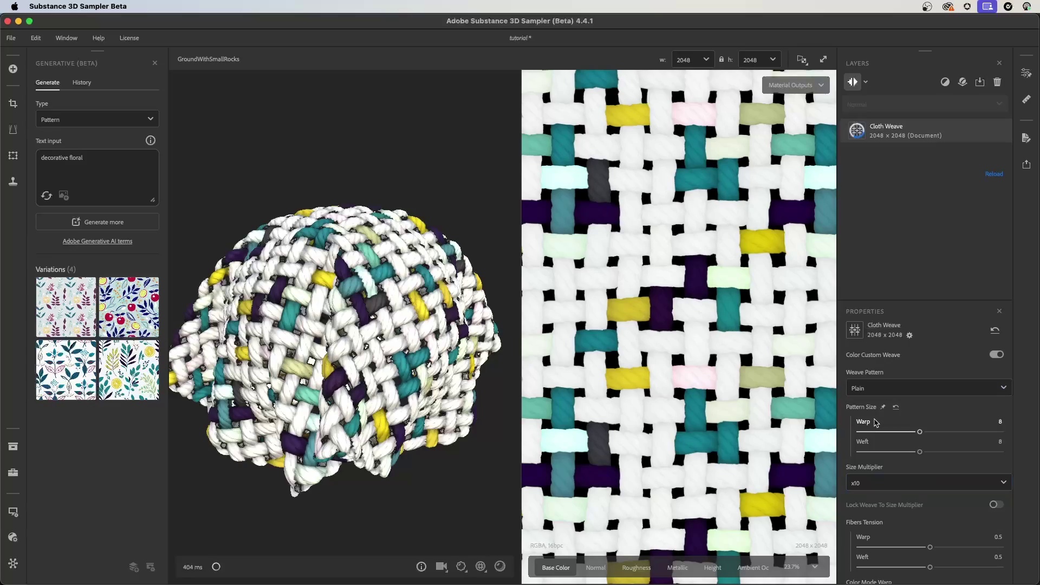
Step: Reduce the viewport's Height Scale to 0.01 for the cloth preview
{"action": "left_click_drag", "start_coordinate": [388, 333], "coordinate": [379, 411]}
{"action": "left_click", "coordinate": [461, 565]}
{"action": "left_click_drag", "start_coordinate": [346, 518], "coordinate": [334, 524]}
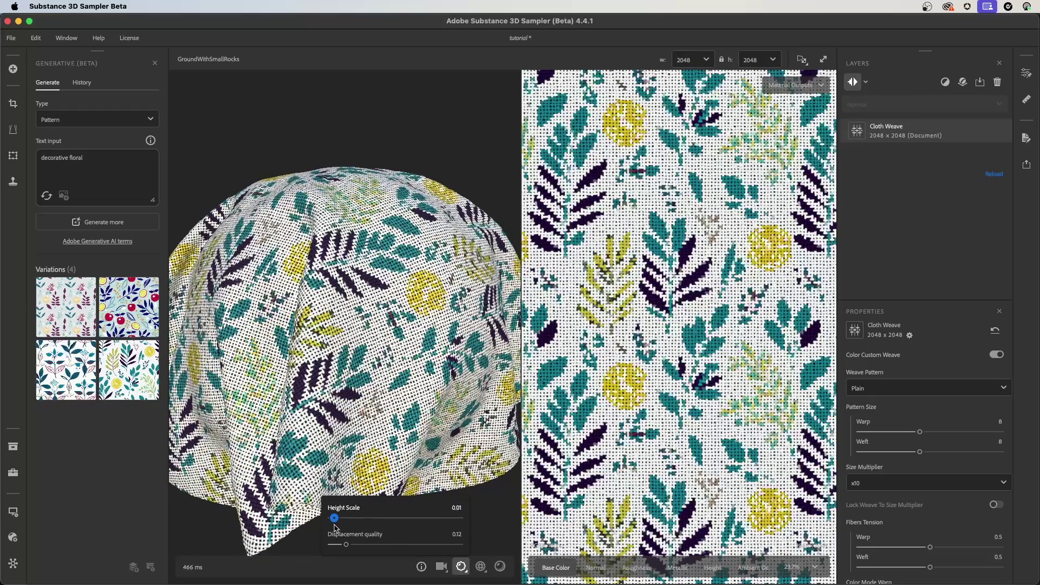
Step: Set the Cloth Weave layer's Size Multiplier to x20 for a finer weave
{"action": "scroll", "coordinate": [379, 345], "scroll_direction": "up", "scroll_amount": 3}
{"action": "left_click_drag", "start_coordinate": [379, 345], "coordinate": [533, 377]}
{"action": "left_click", "coordinate": [950, 481]}
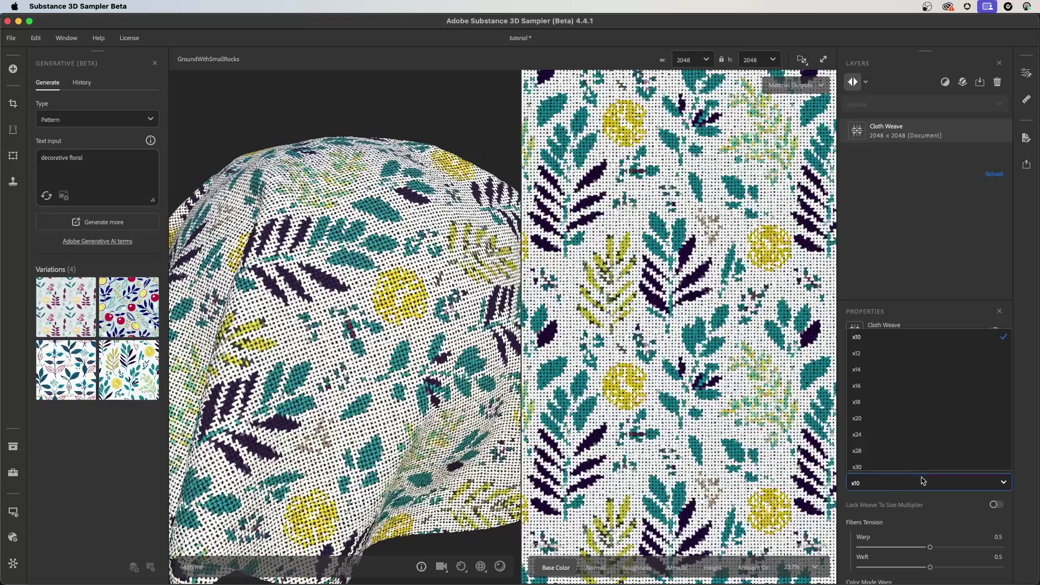
{"action": "left_click", "coordinate": [883, 419]}
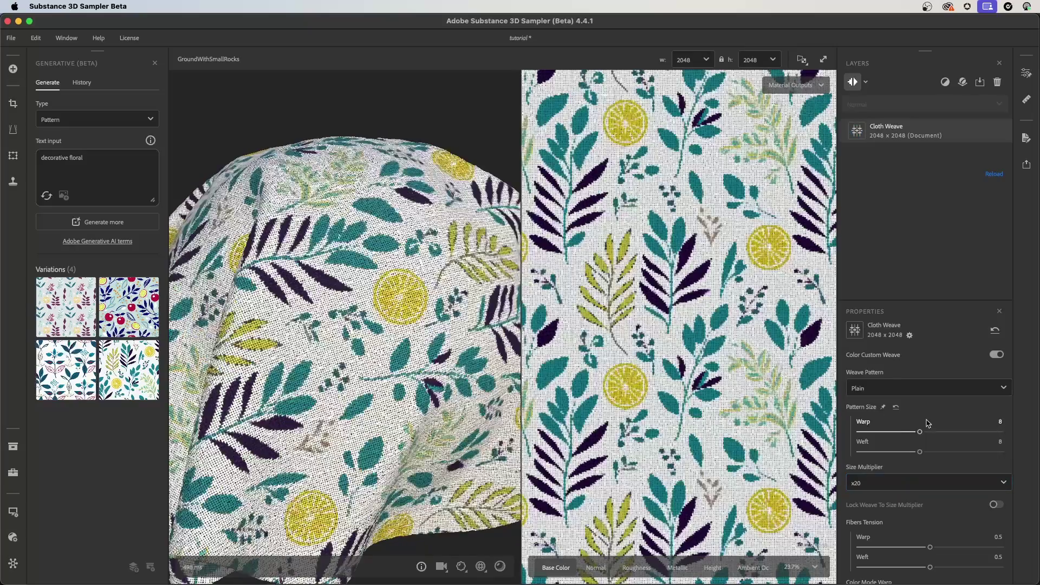
{"action": "left_click_drag", "start_coordinate": [363, 349], "coordinate": [336, 330]}
{"action": "scroll", "coordinate": [940, 244], "scroll_direction": "down", "scroll_amount": 1}
{"action": "scroll", "coordinate": [894, 434], "scroll_direction": "up", "scroll_amount": 3}
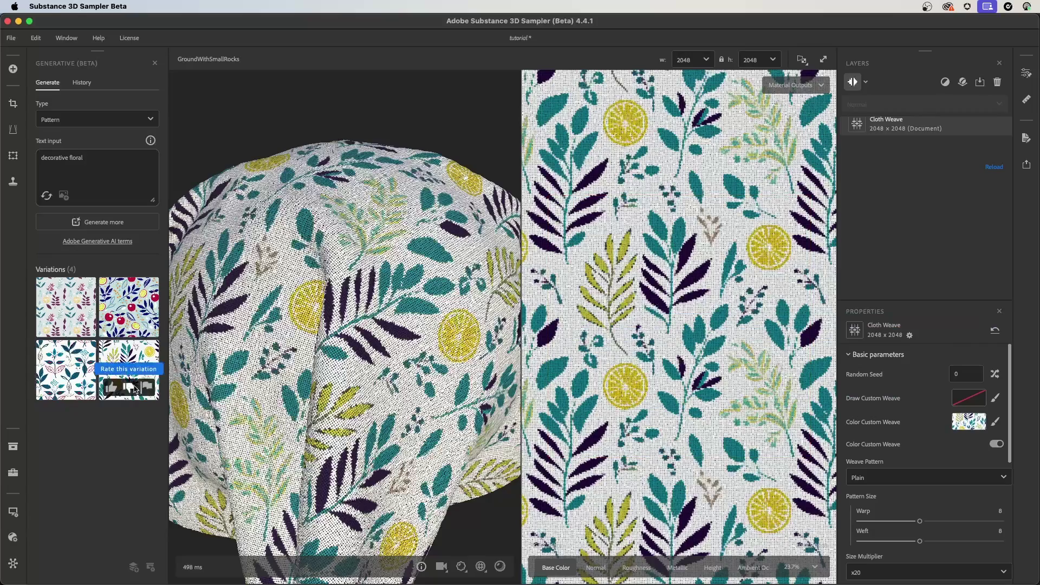
Step: Replace the Color Custom Weave image with the third floral variation, the teal and red leaf pattern
{"action": "mouse_move", "coordinate": [79, 306]}
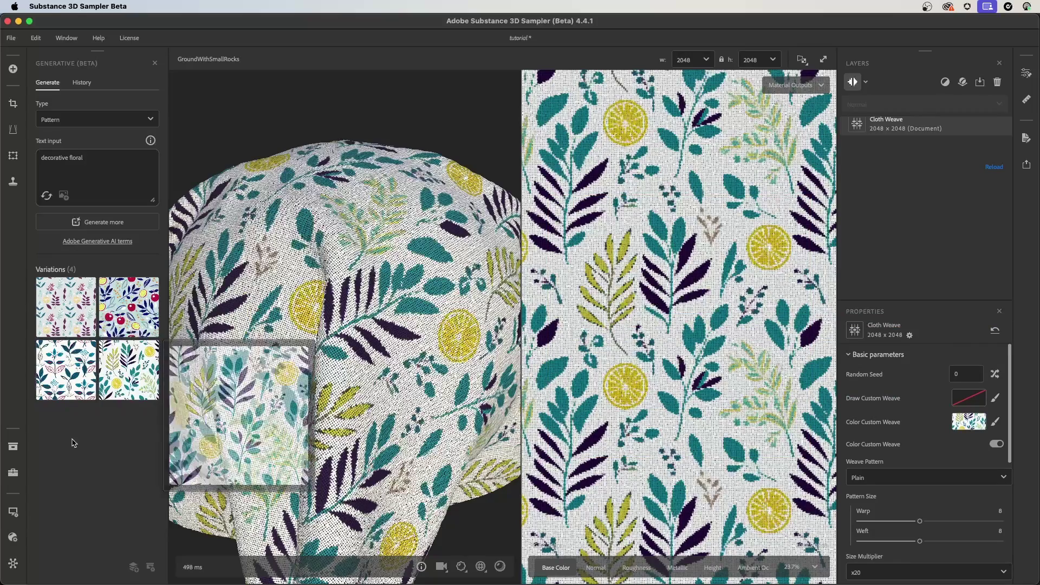
{"action": "mouse_move", "coordinate": [65, 385]}
{"action": "left_click_drag", "start_coordinate": [65, 363], "coordinate": [969, 422]}
{"action": "scroll", "coordinate": [390, 329], "scroll_direction": "up", "scroll_amount": 5}
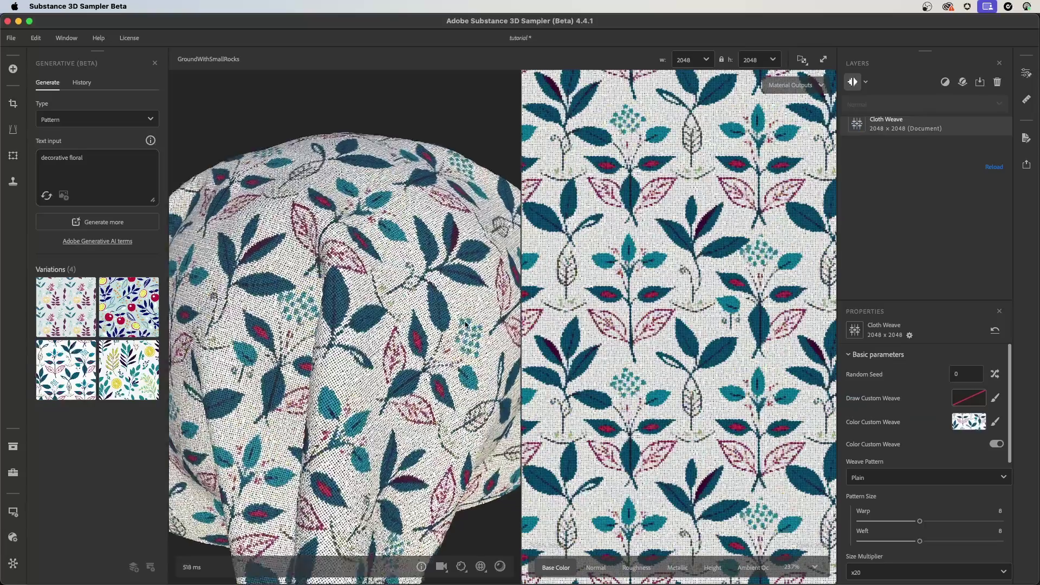
{"action": "scroll", "coordinate": [406, 324], "scroll_direction": "down", "scroll_amount": 2}
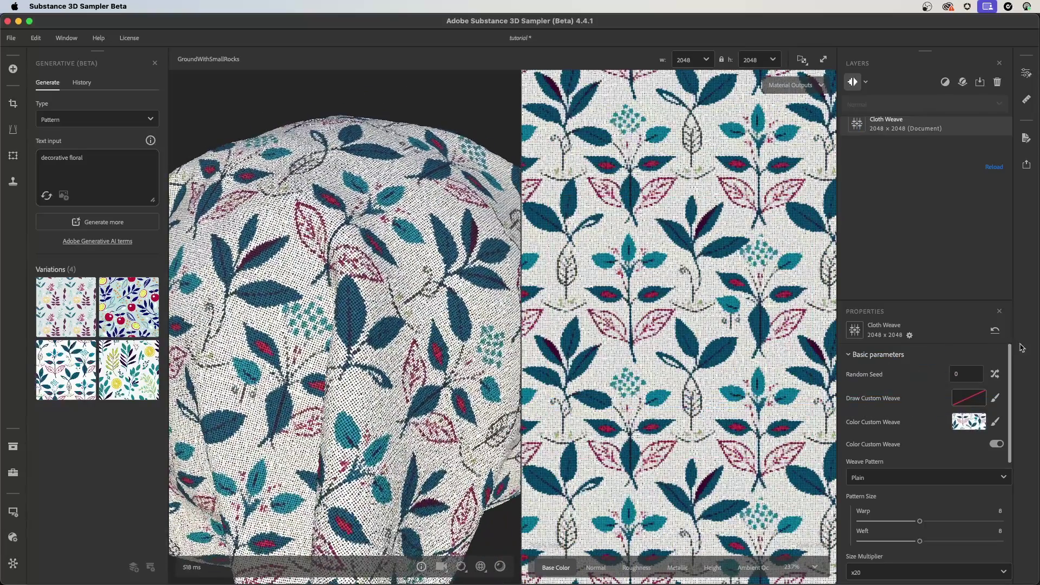
Step: Change the Cloth Weave layer's Weave Pattern to Twill (6 Steps)
{"action": "left_click_drag", "start_coordinate": [1009, 370], "coordinate": [1034, 481]}
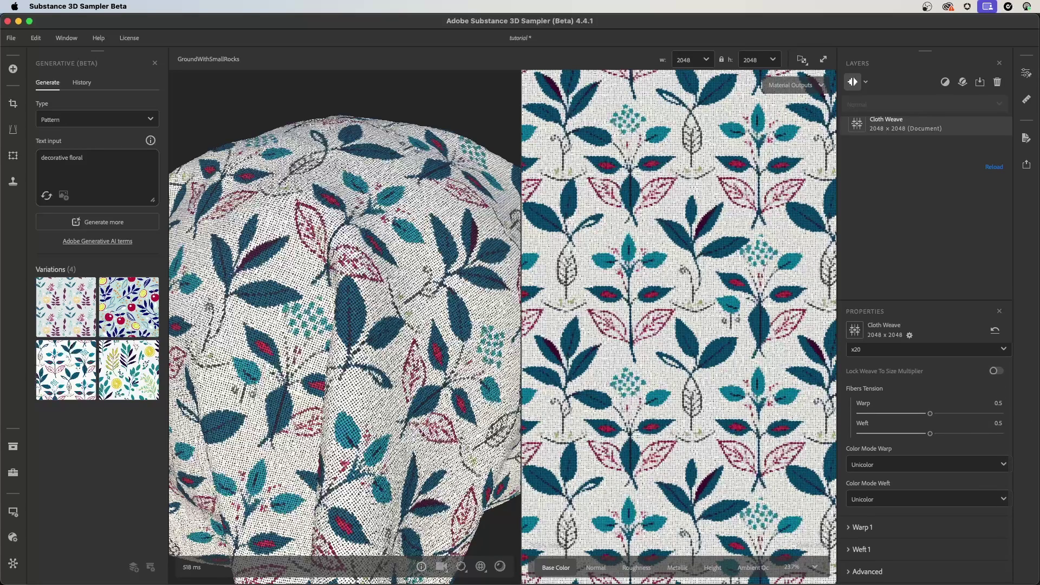
{"action": "scroll", "coordinate": [894, 465], "scroll_direction": "up", "scroll_amount": 4}
{"action": "left_click", "coordinate": [895, 467]}
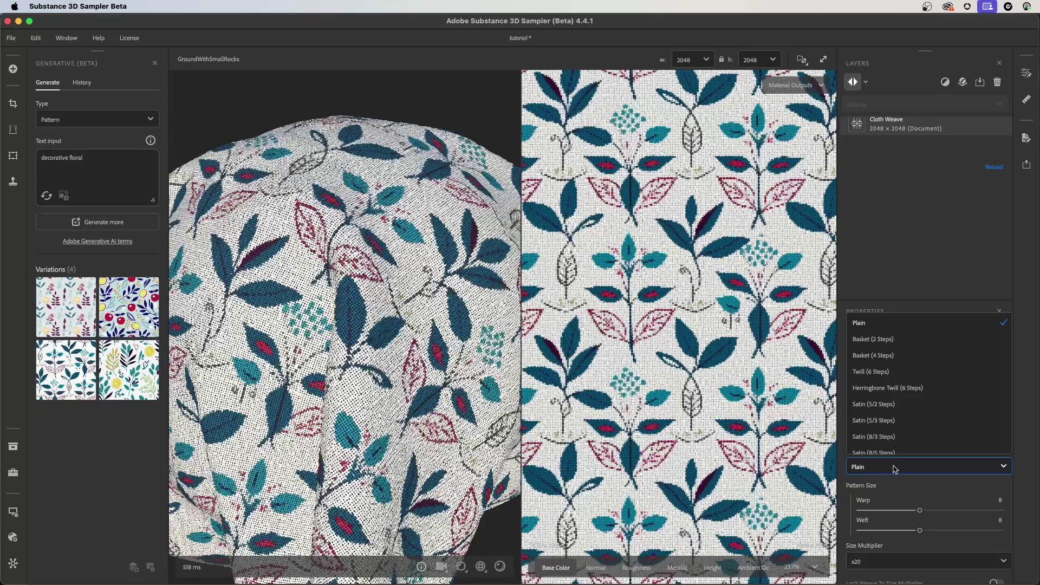
{"action": "left_click", "coordinate": [898, 373]}
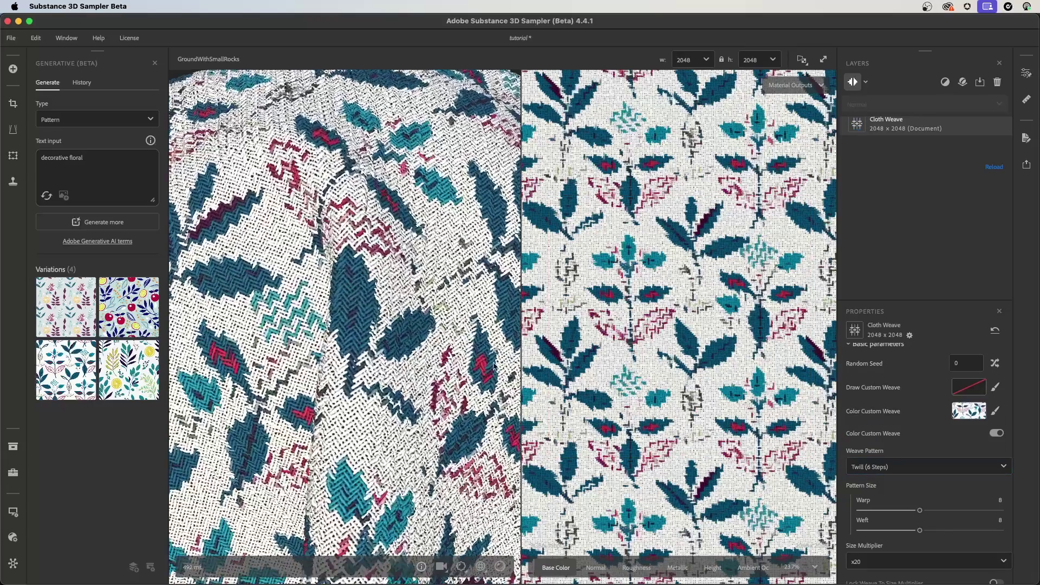
Step: Switch the Weave Pattern to Basket (4 Steps)
{"action": "left_click", "coordinate": [866, 470]}
{"action": "left_click", "coordinate": [867, 470]}
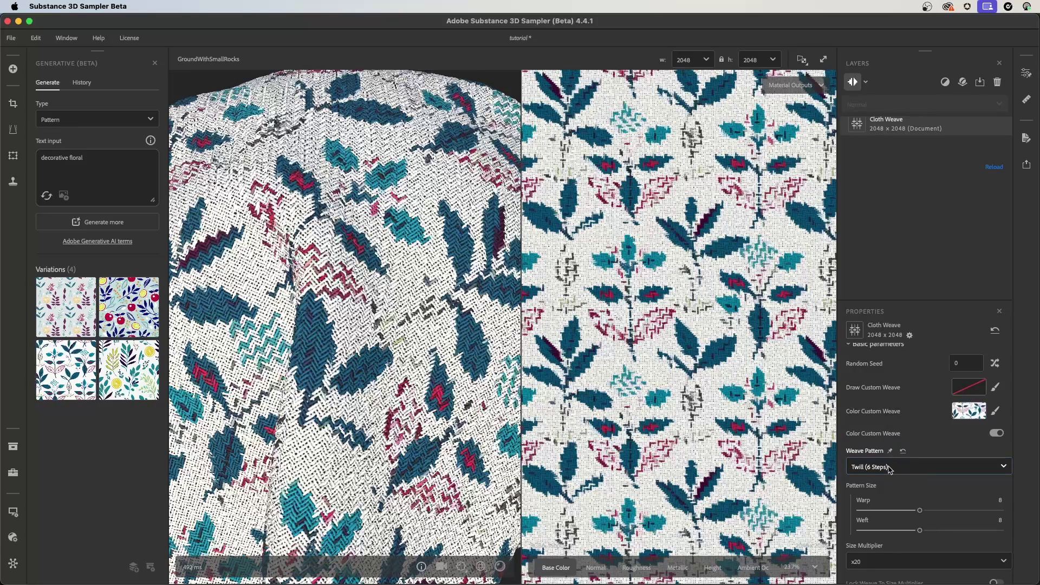
{"action": "left_click", "coordinate": [890, 469]}
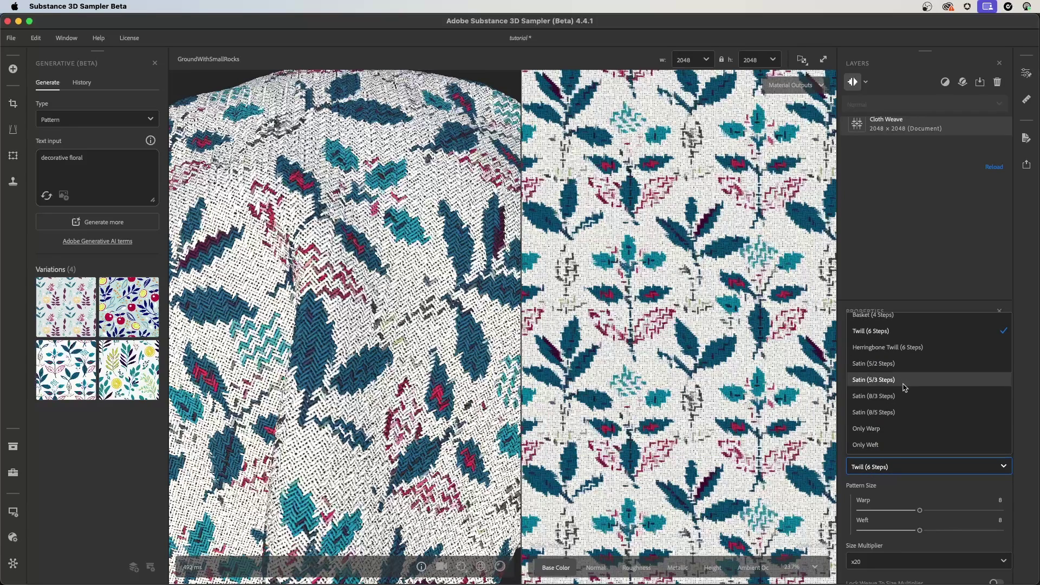
{"action": "scroll", "coordinate": [900, 388], "scroll_direction": "up", "scroll_amount": 2}
{"action": "left_click", "coordinate": [876, 354]}
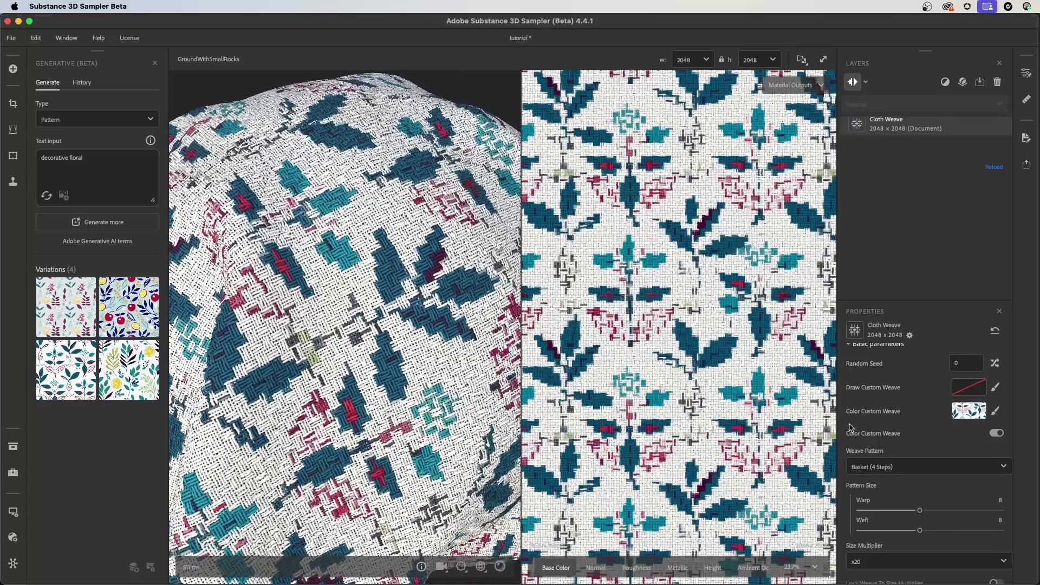
Step: Return the Weave Pattern to Plain
{"action": "left_click", "coordinate": [863, 470]}
{"action": "scroll", "coordinate": [877, 374], "scroll_direction": "up", "scroll_amount": 2}
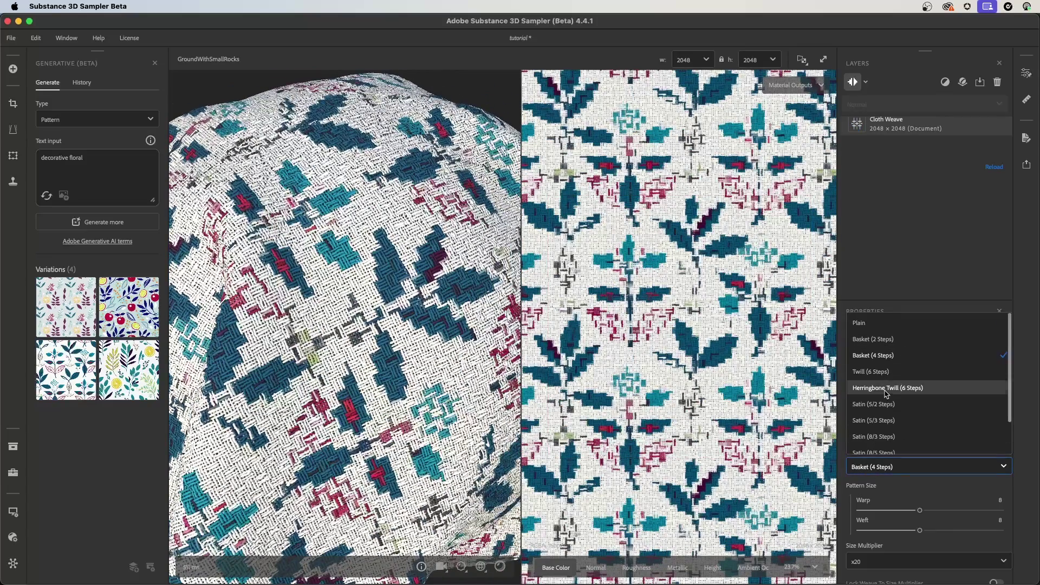
{"action": "left_click", "coordinate": [867, 320]}
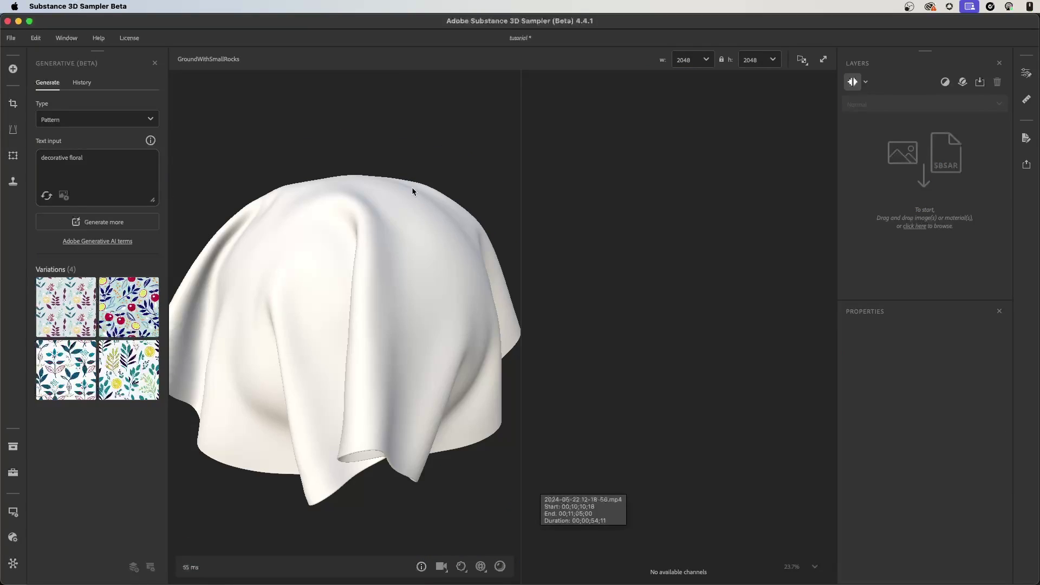
Step: Add the Denim material from the Starter Assets to the empty layer stack
{"action": "left_click", "coordinate": [13, 448]}
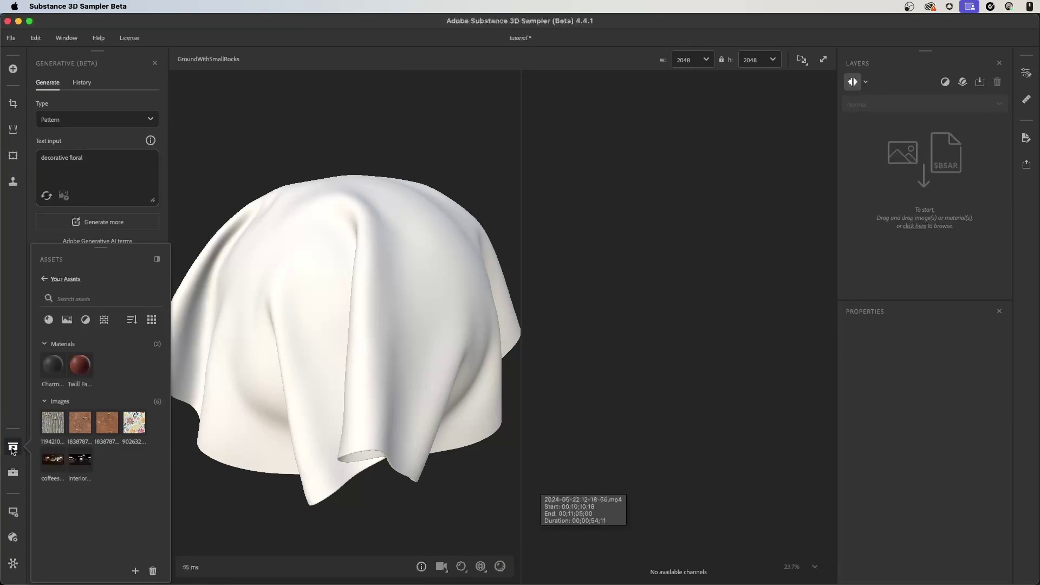
{"action": "left_click", "coordinate": [45, 279]}
{"action": "left_click", "coordinate": [97, 323]}
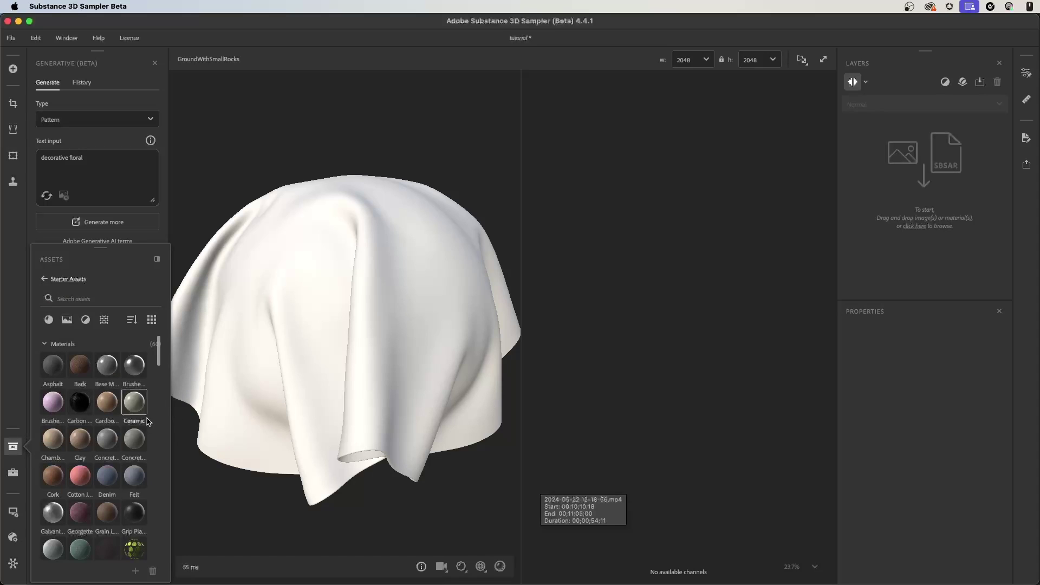
{"action": "mouse_move", "coordinate": [140, 488]}
{"action": "mouse_move", "coordinate": [110, 479]}
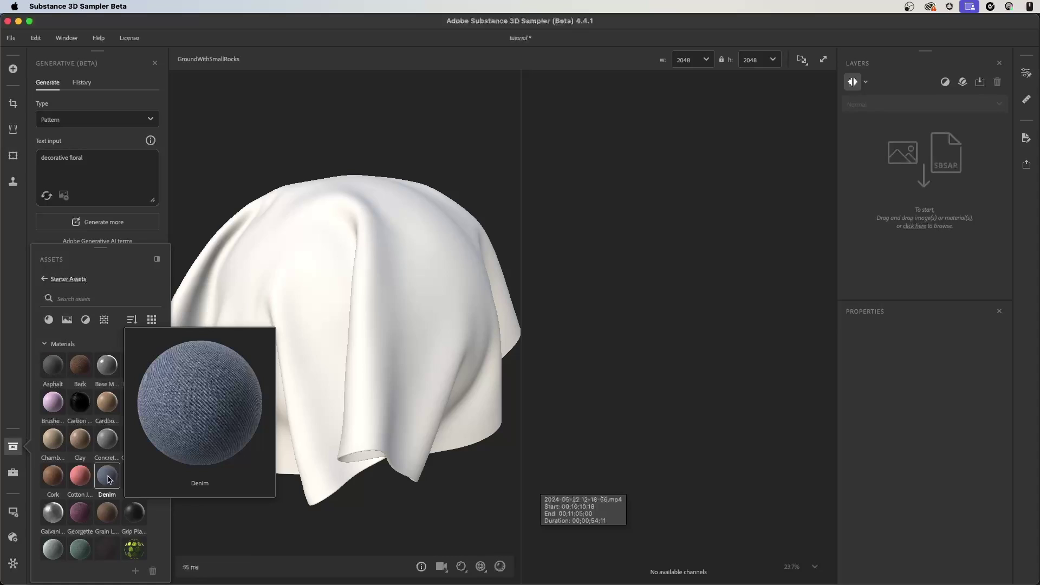
{"action": "mouse_move", "coordinate": [83, 559]}
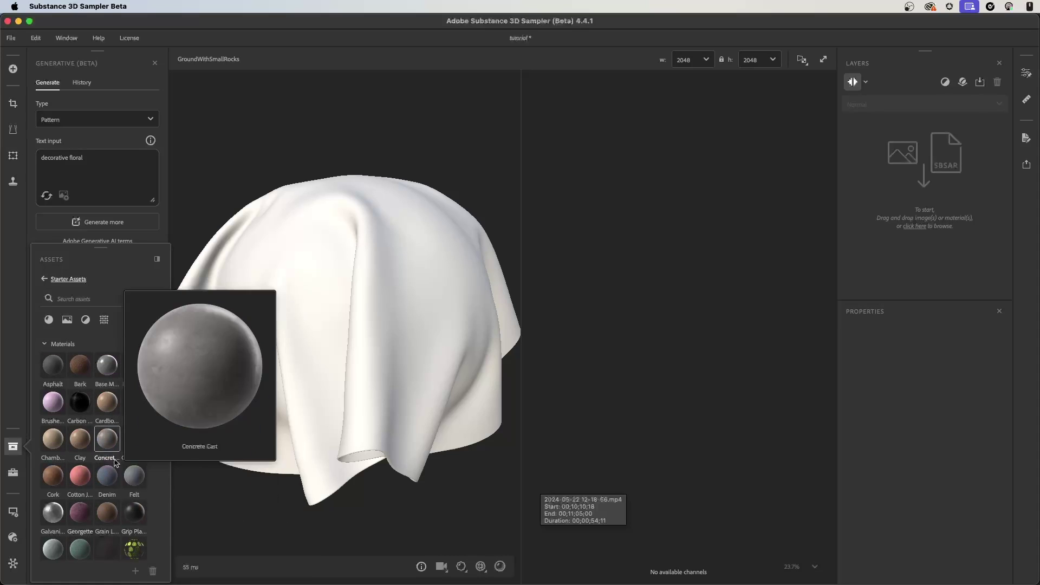
{"action": "left_click_drag", "start_coordinate": [106, 480], "coordinate": [918, 227]}
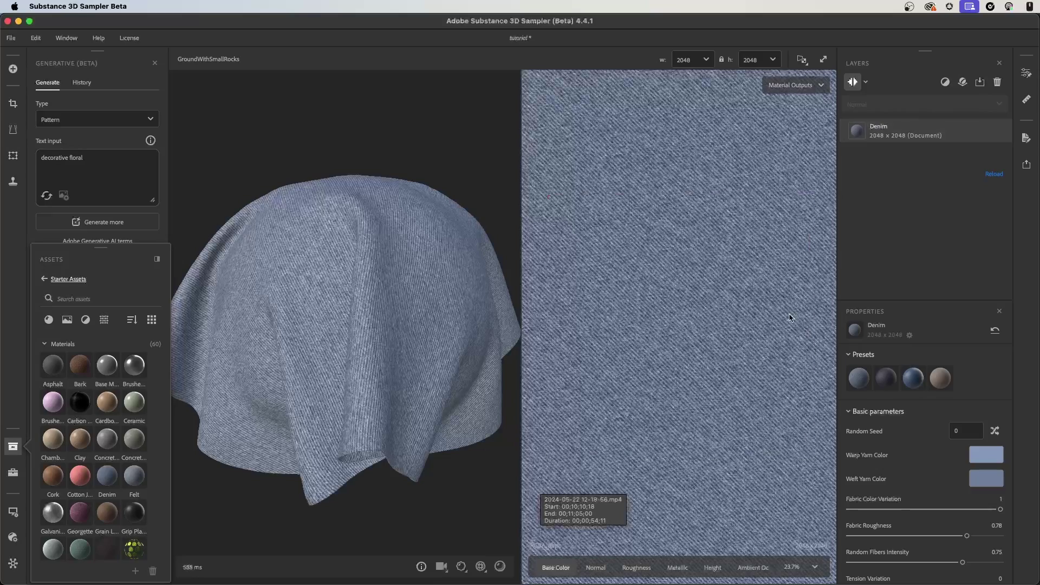
{"action": "left_click", "coordinate": [13, 447]}
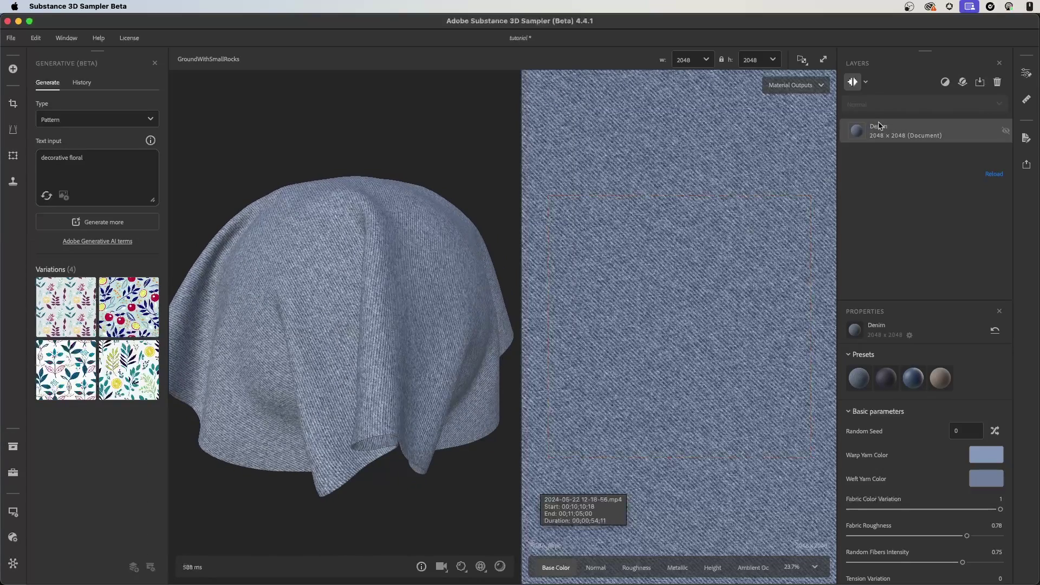
Step: Add a Pattern filter above the Denim layer
{"action": "scroll", "coordinate": [656, 306], "scroll_direction": "down", "scroll_amount": 1}
{"action": "scroll", "coordinate": [696, 337], "scroll_direction": "up", "scroll_amount": 2}
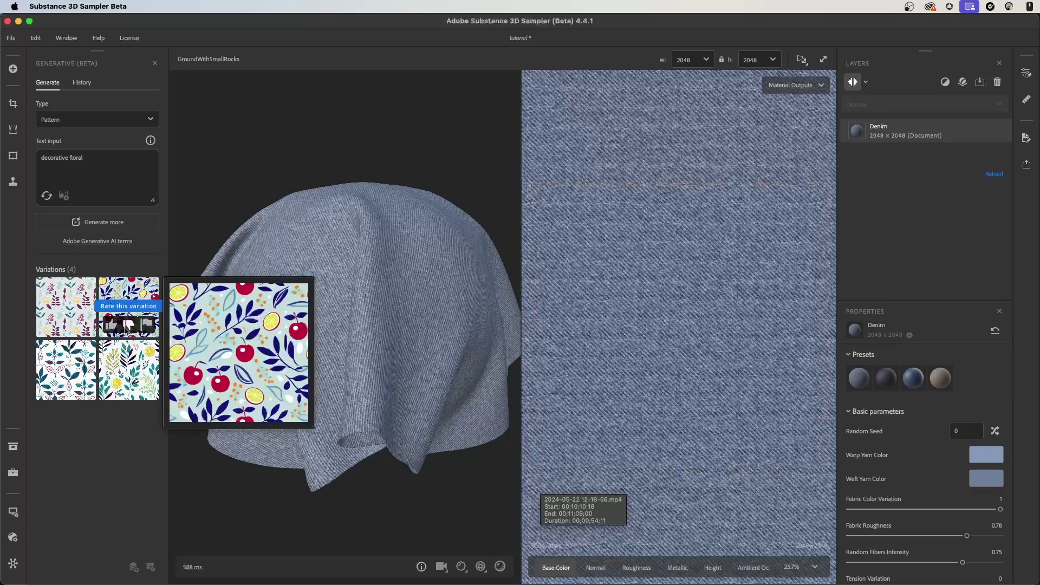
{"action": "left_click", "coordinate": [945, 82]}
{"action": "type", "text": "patter"}
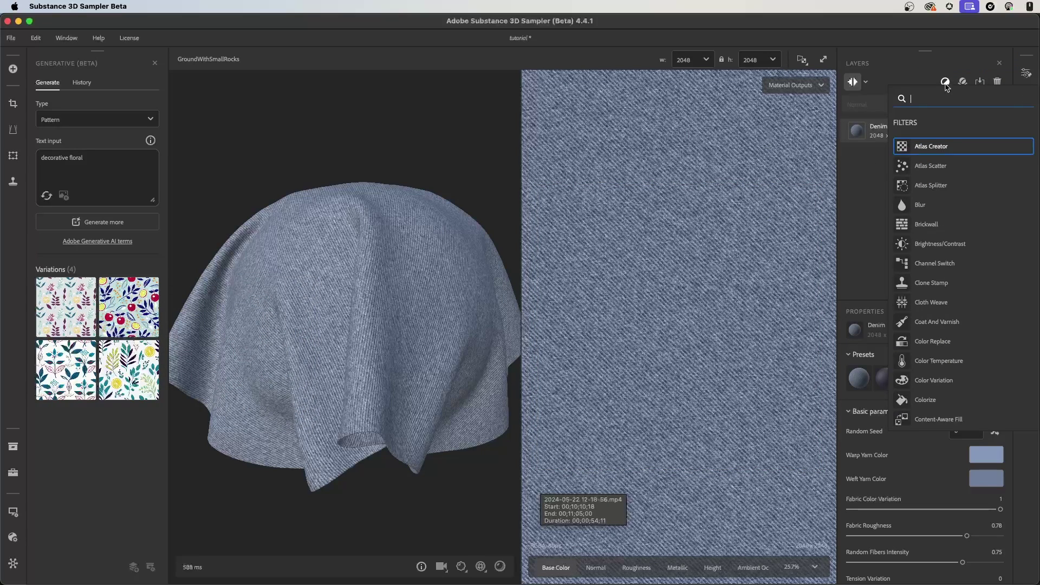
{"action": "left_click", "coordinate": [907, 145]}
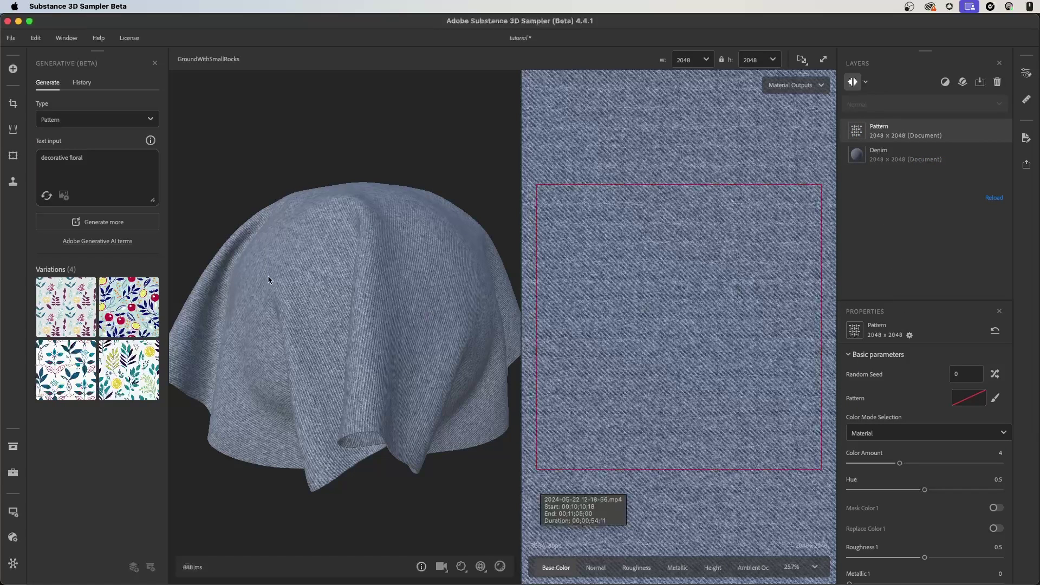
Step: Generate new pattern variations from the prompt "ziggzag"
{"action": "left_click_drag", "start_coordinate": [400, 325], "coordinate": [440, 348]}
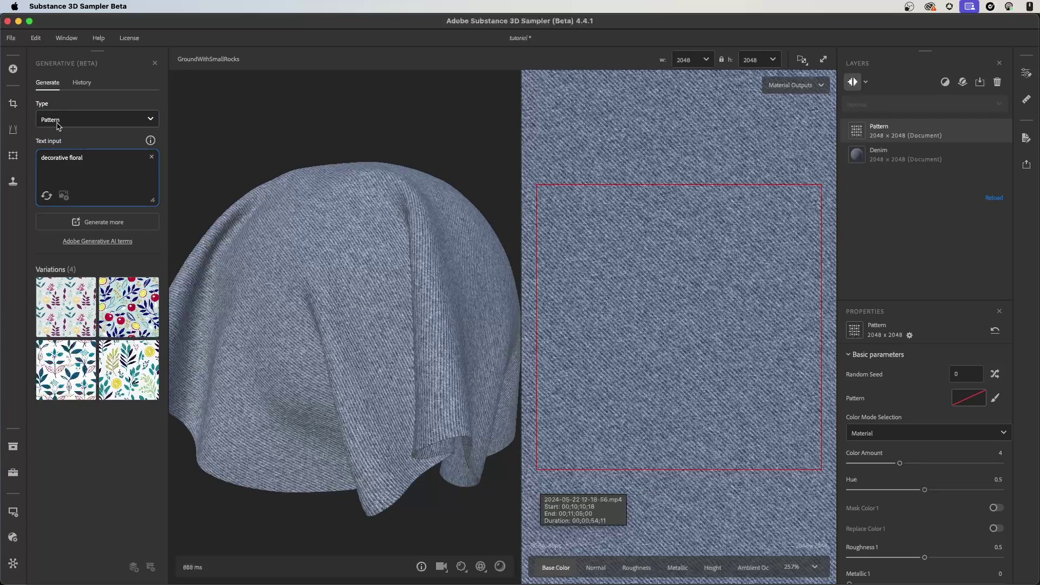
{"action": "left_click_drag", "start_coordinate": [91, 157], "coordinate": [14, 158]}
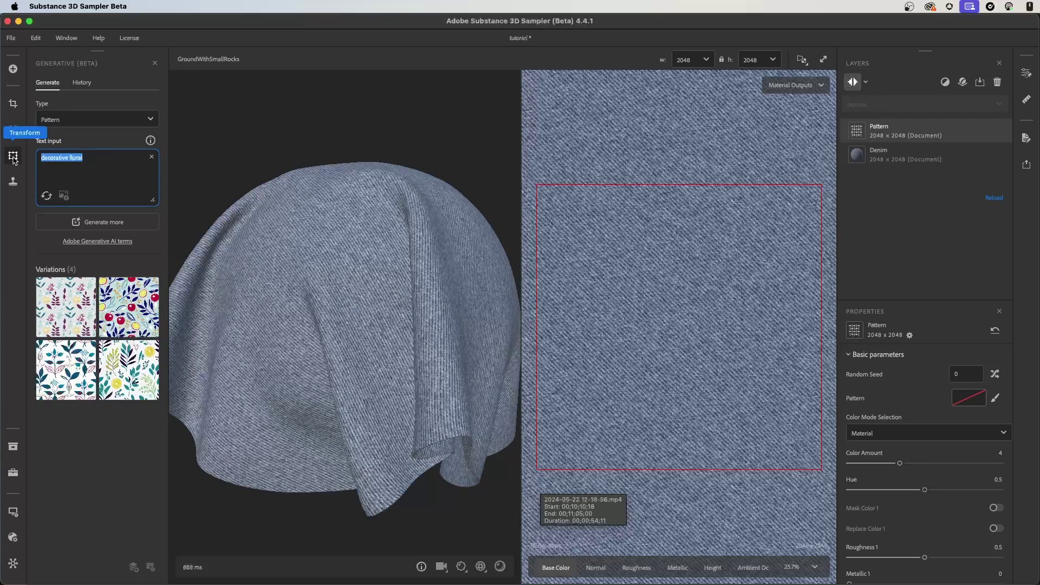
{"action": "type", "text": "ziggz"}
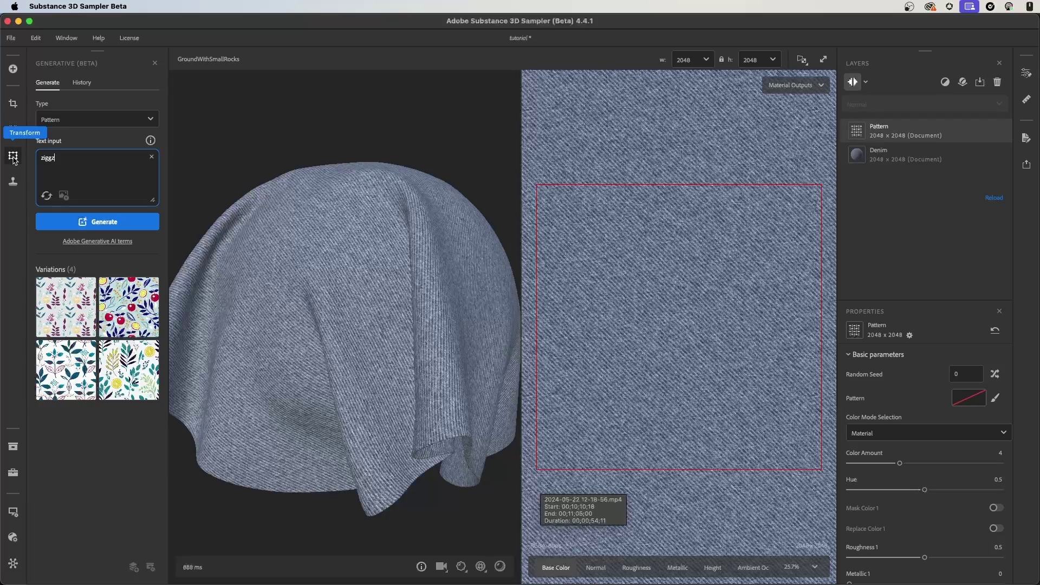
{"action": "type", "text": "ag"}
{"action": "left_click", "coordinate": [108, 221]}
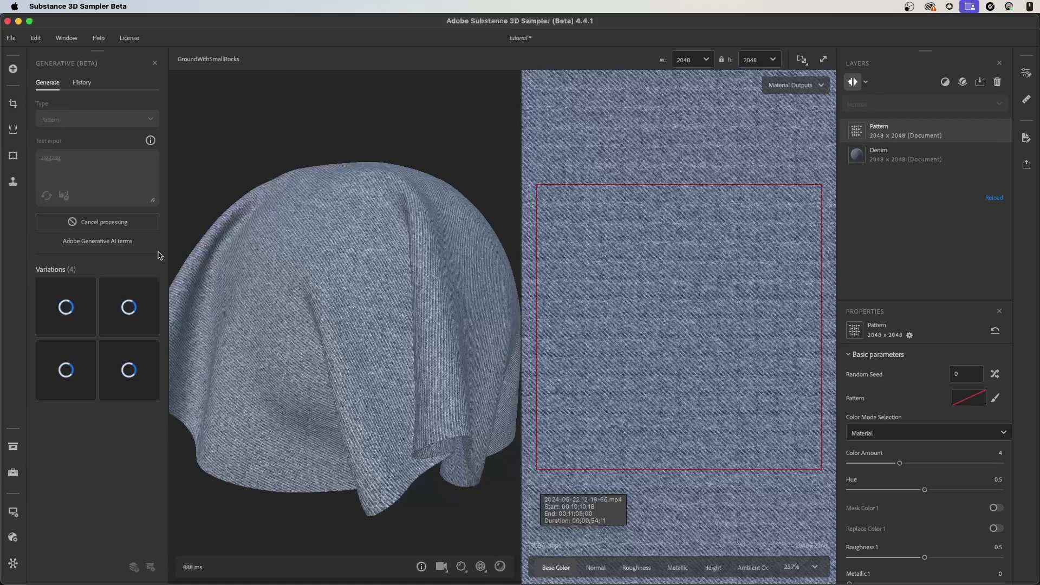
Step: Assign the red, navy and white zigzag variation as the Pattern filter's pattern image
{"action": "mouse_move", "coordinate": [80, 300]}
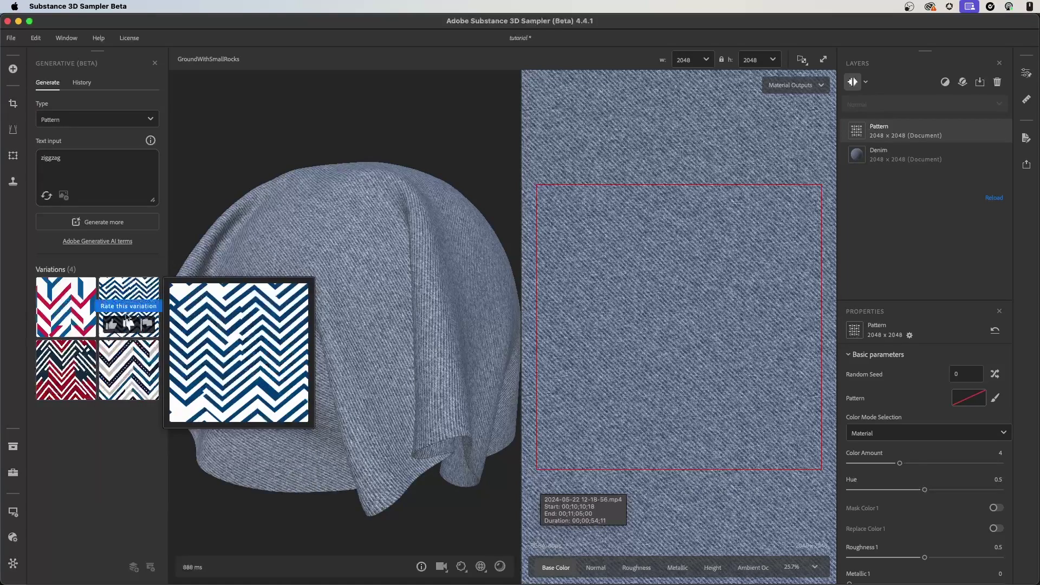
{"action": "mouse_move", "coordinate": [129, 383]}
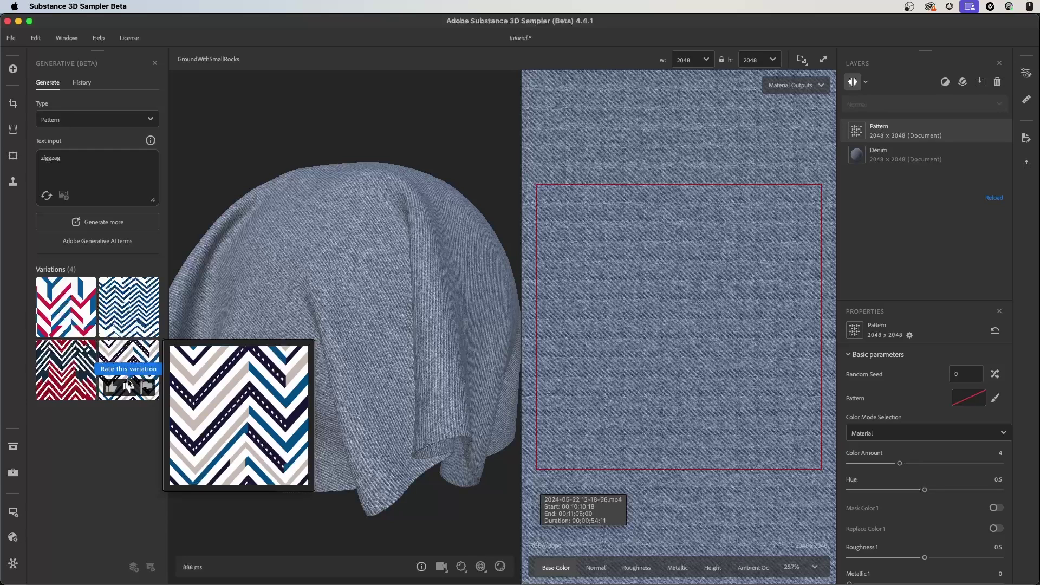
{"action": "mouse_move", "coordinate": [66, 380]}
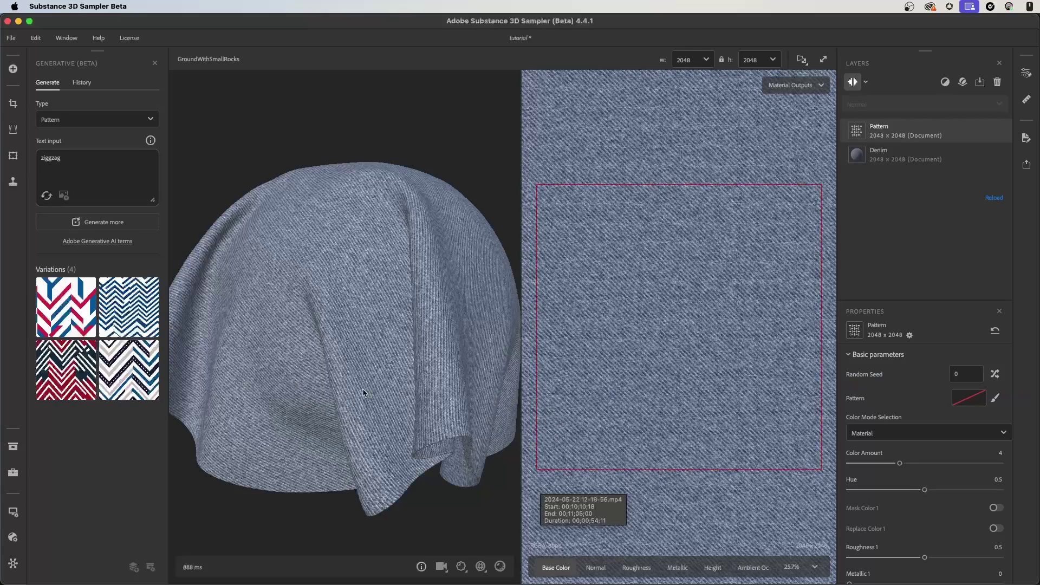
{"action": "mouse_move", "coordinate": [70, 351]}
{"action": "left_click_drag", "start_coordinate": [72, 353], "coordinate": [969, 399]}
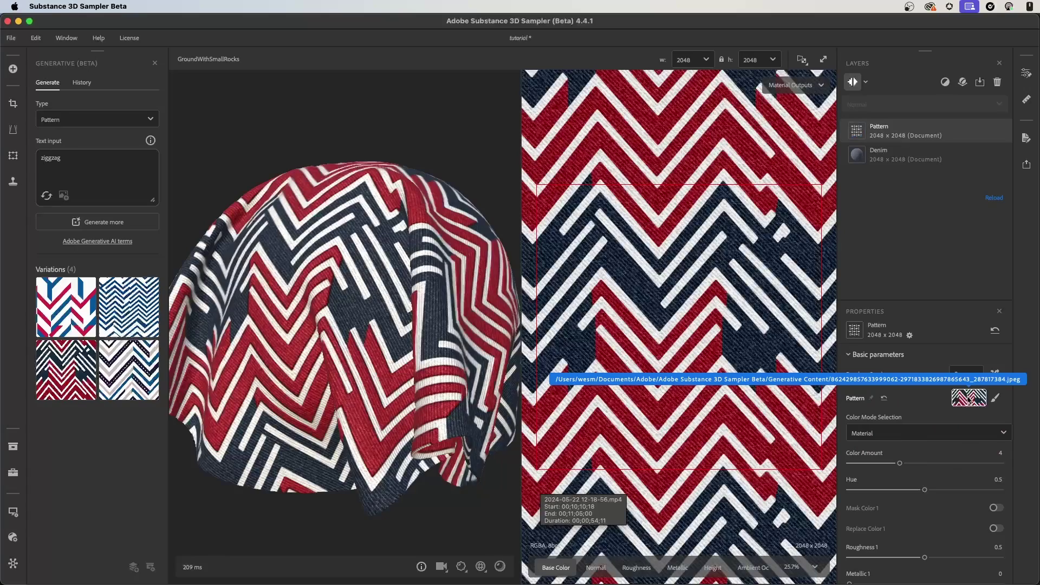
Step: Set the Pattern filter's Color Mode Selection to Color Only and its Color Amount to 5
{"action": "left_click_drag", "start_coordinate": [361, 280], "coordinate": [420, 305]}
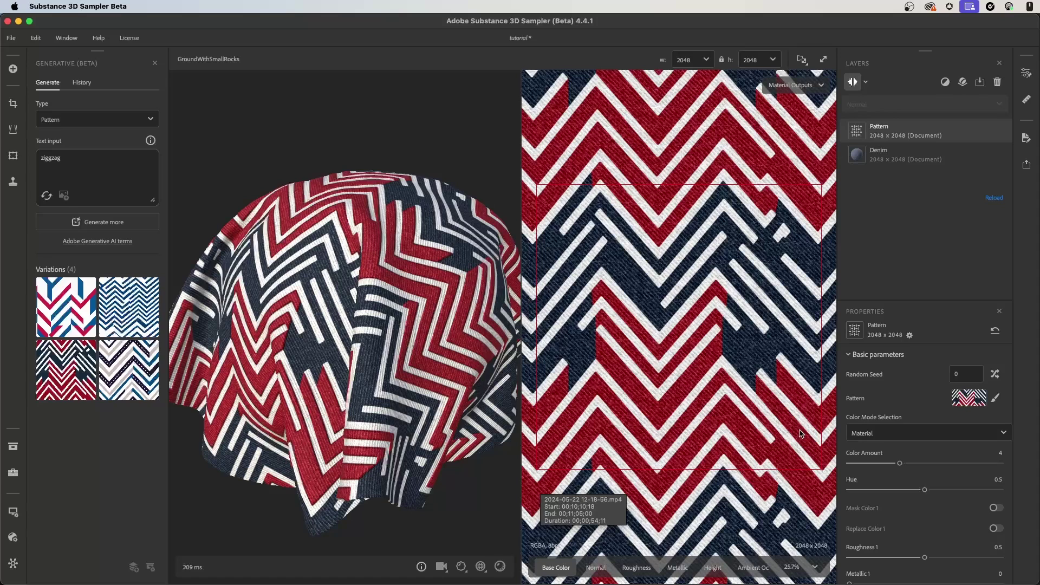
{"action": "left_click", "coordinate": [900, 435]}
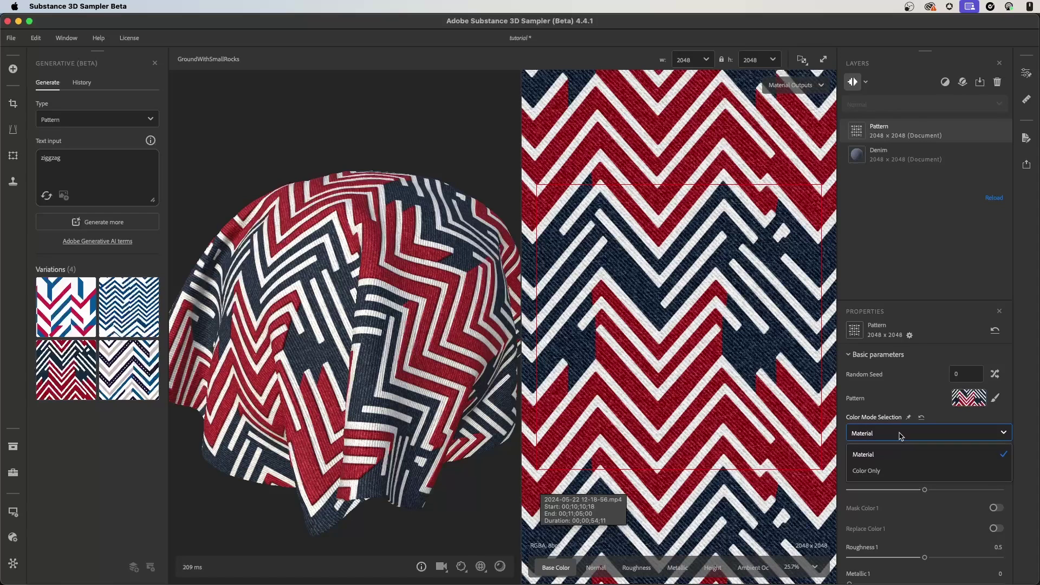
{"action": "left_click", "coordinate": [878, 471]}
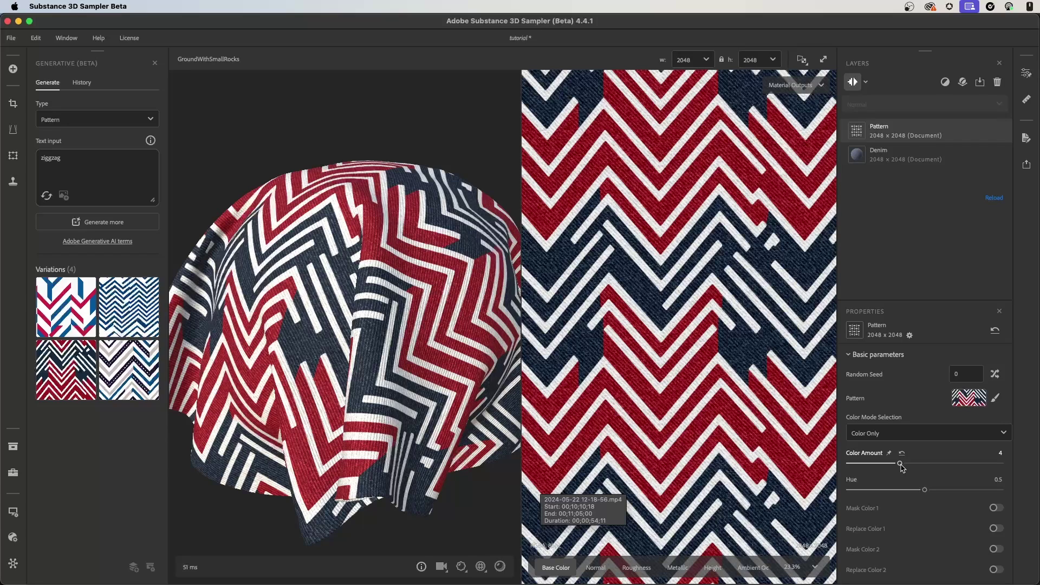
{"action": "mouse_move", "coordinate": [132, 302]}
{"action": "left_click_drag", "start_coordinate": [903, 465], "coordinate": [862, 467]}
{"action": "left_click_drag", "start_coordinate": [390, 281], "coordinate": [352, 317]}
{"action": "left_click_drag", "start_coordinate": [866, 464], "coordinate": [921, 466]}
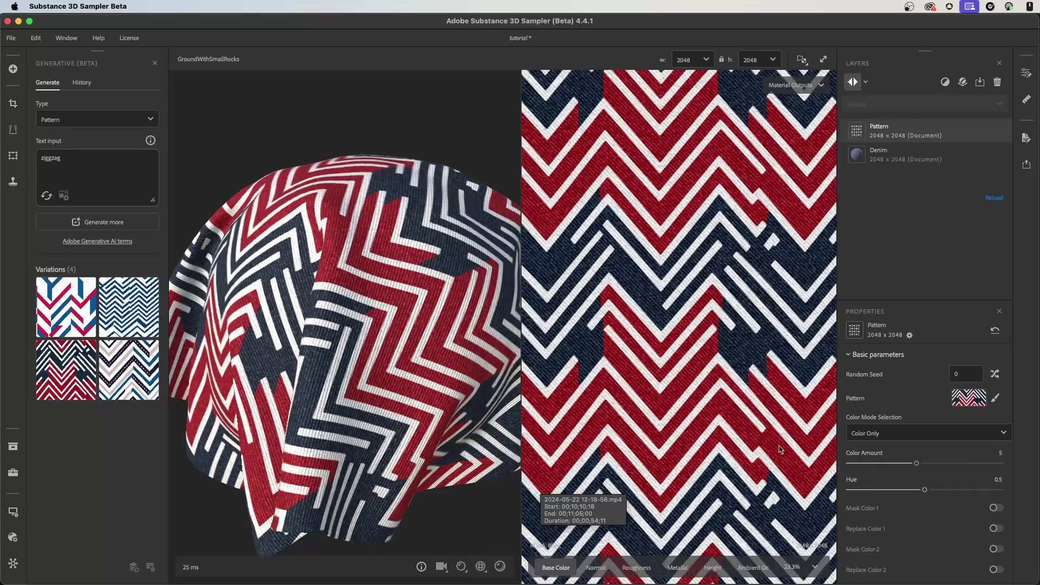
Step: Shift the Pattern filter's Hue to 0.73 to recolor the zigzags green and brown
{"action": "left_click_drag", "start_coordinate": [925, 490], "coordinate": [958, 490]}
{"action": "left_click_drag", "start_coordinate": [461, 318], "coordinate": [517, 382]}
{"action": "scroll", "coordinate": [654, 321], "scroll_direction": "down", "scroll_amount": 5}
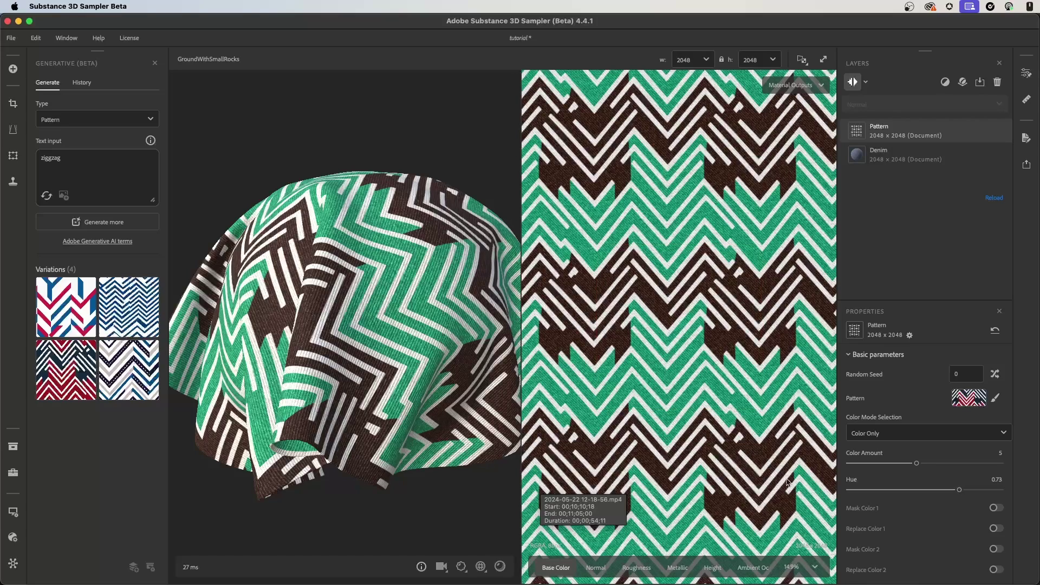
{"action": "scroll", "coordinate": [787, 384], "scroll_direction": "up", "scroll_amount": 3}
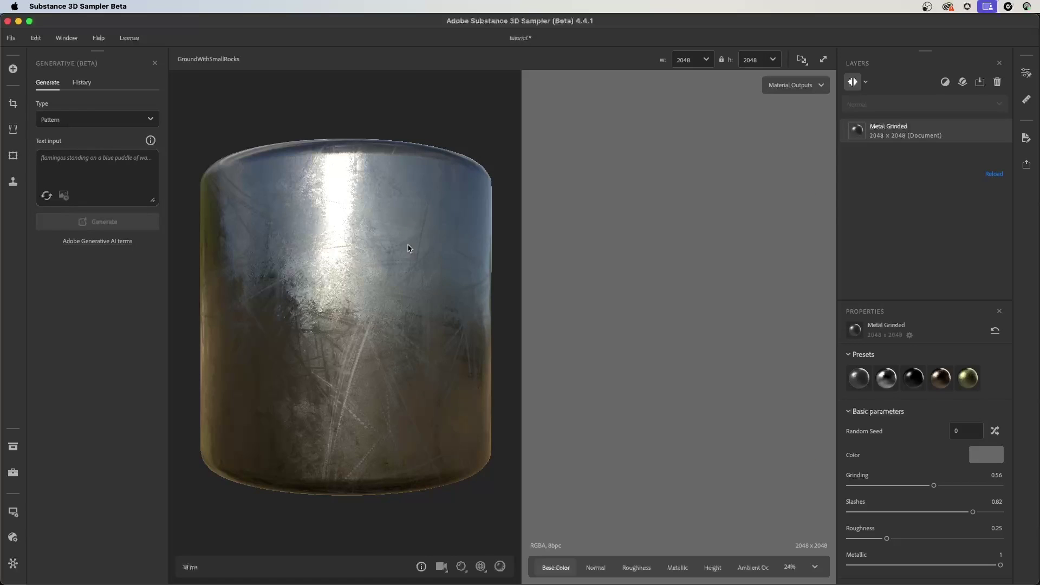
Step: Add a Perforate filter above the Metal Grinded layer, with the Shape input type
{"action": "left_click", "coordinate": [944, 83]}
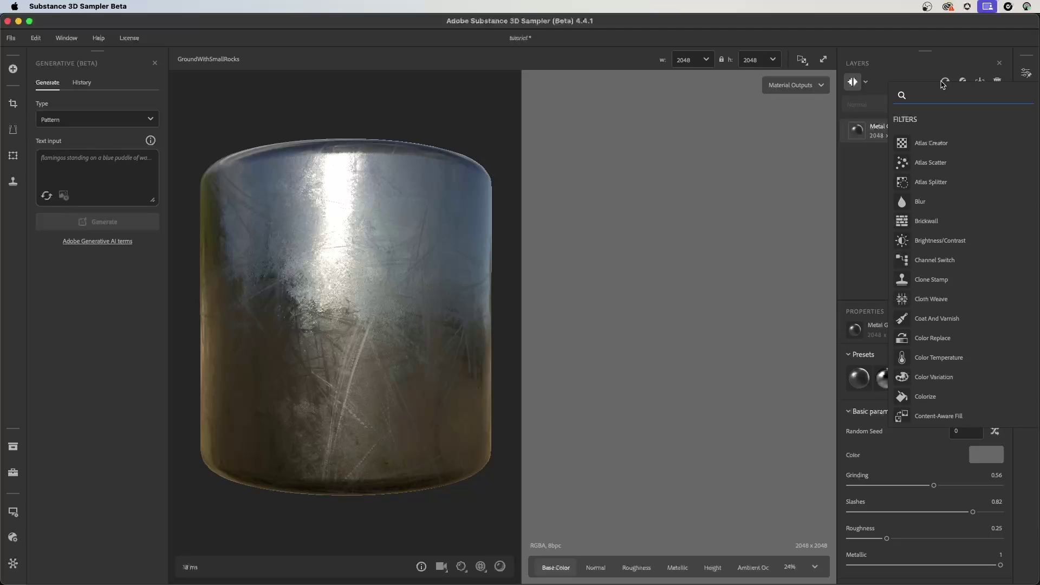
{"action": "type", "text": "per"}
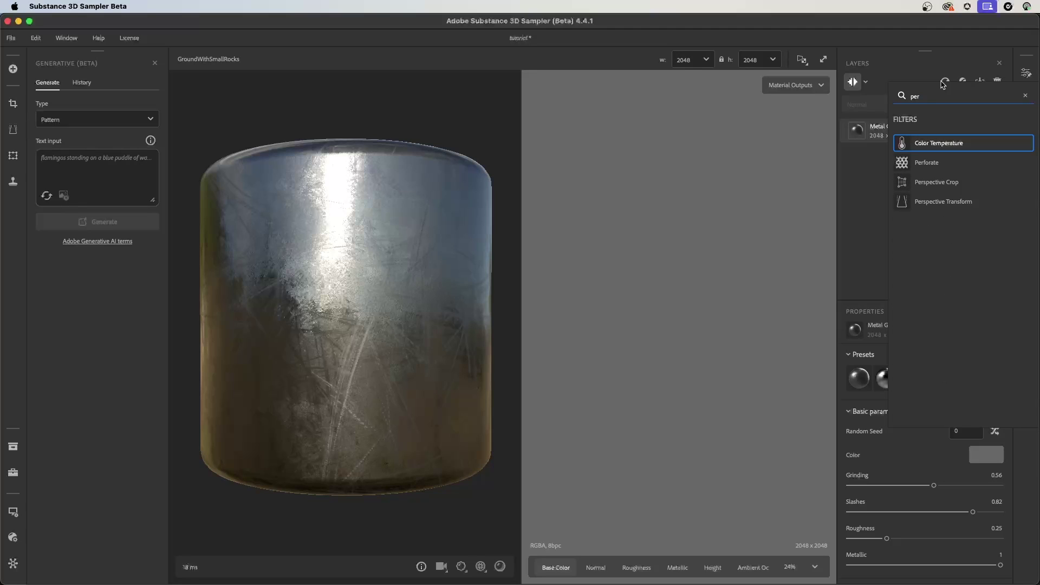
{"action": "left_click", "coordinate": [910, 164]}
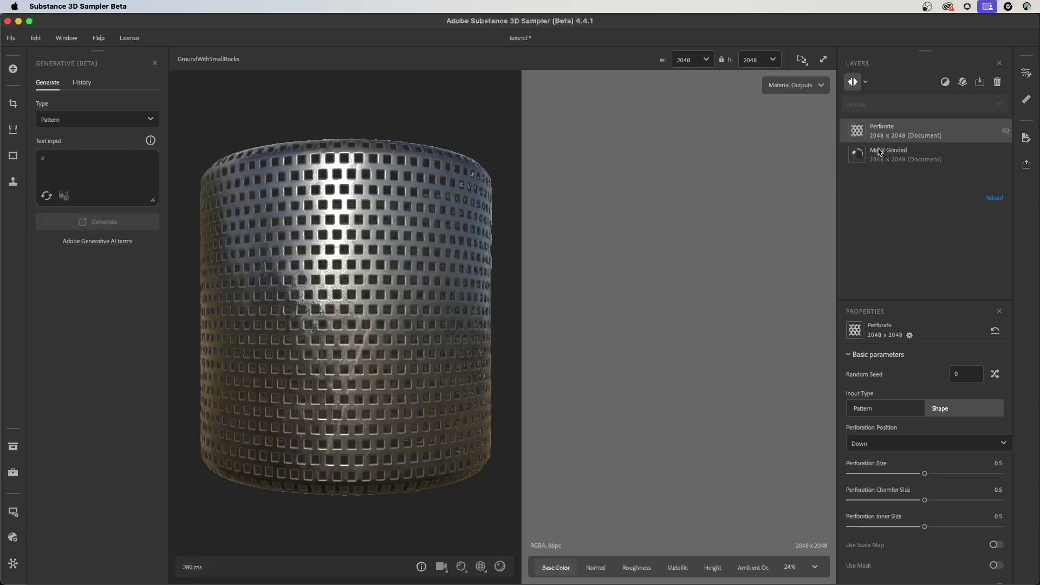
{"action": "scroll", "coordinate": [373, 360], "scroll_direction": "up", "scroll_amount": 3}
{"action": "left_click_drag", "start_coordinate": [374, 360], "coordinate": [509, 263]}
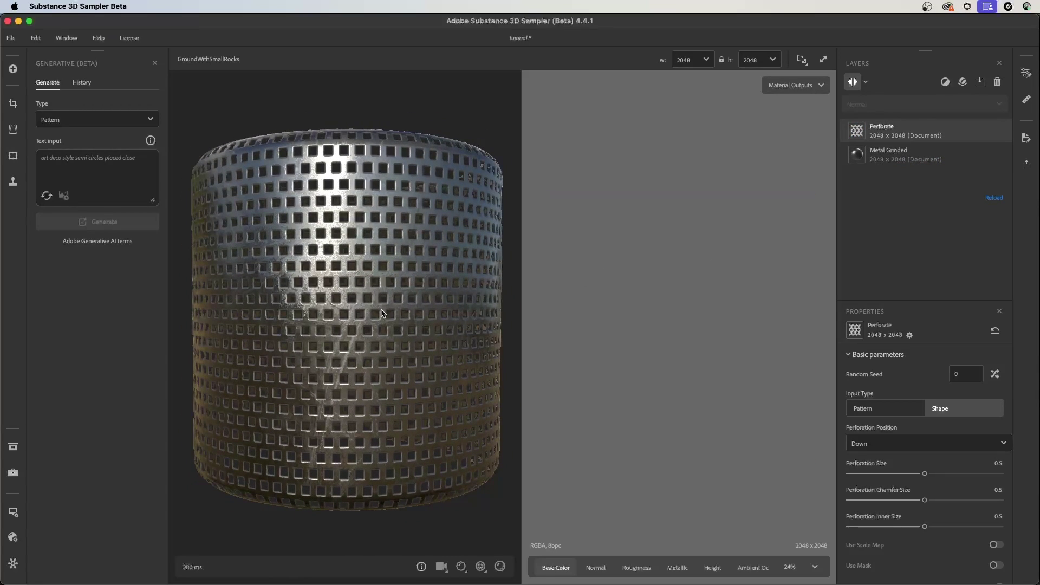
{"action": "left_click_drag", "start_coordinate": [392, 223], "coordinate": [418, 256]}
{"action": "left_click", "coordinate": [877, 410]}
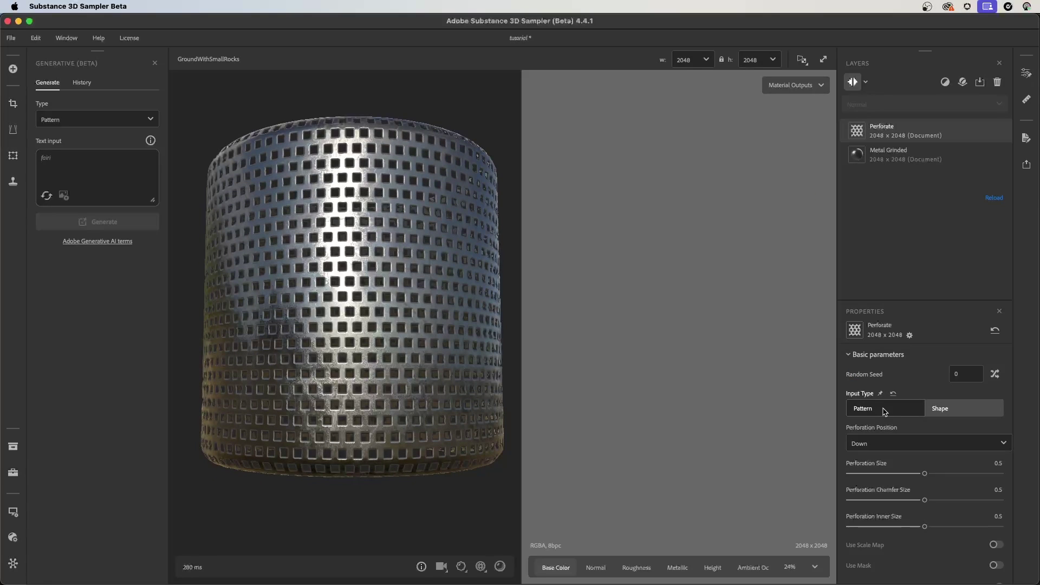
{"action": "left_click", "coordinate": [939, 410]}
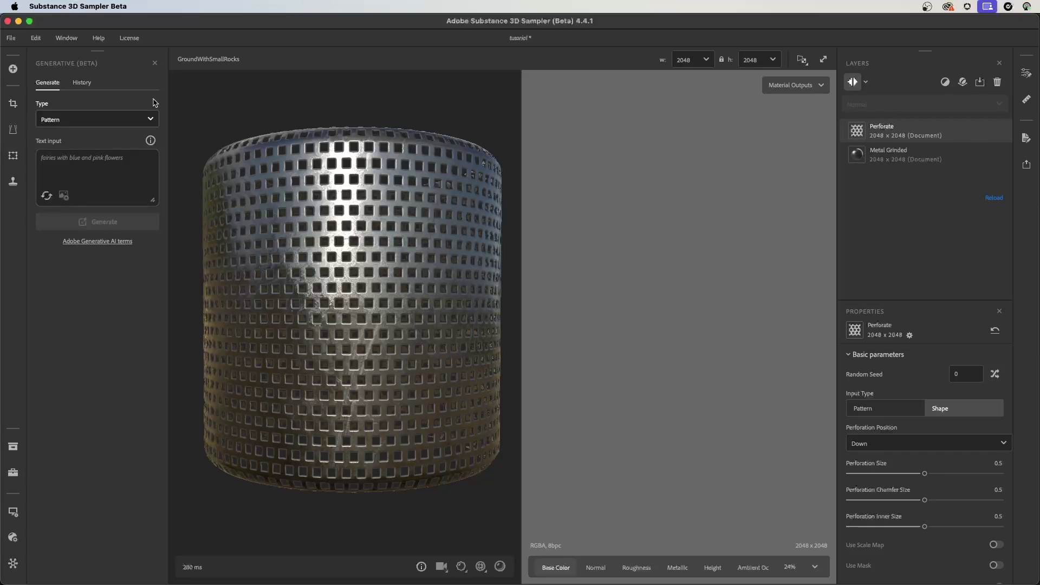
Step: Generate pattern variations from the prompt "random small black dots"
{"action": "left_click", "coordinate": [82, 176]}
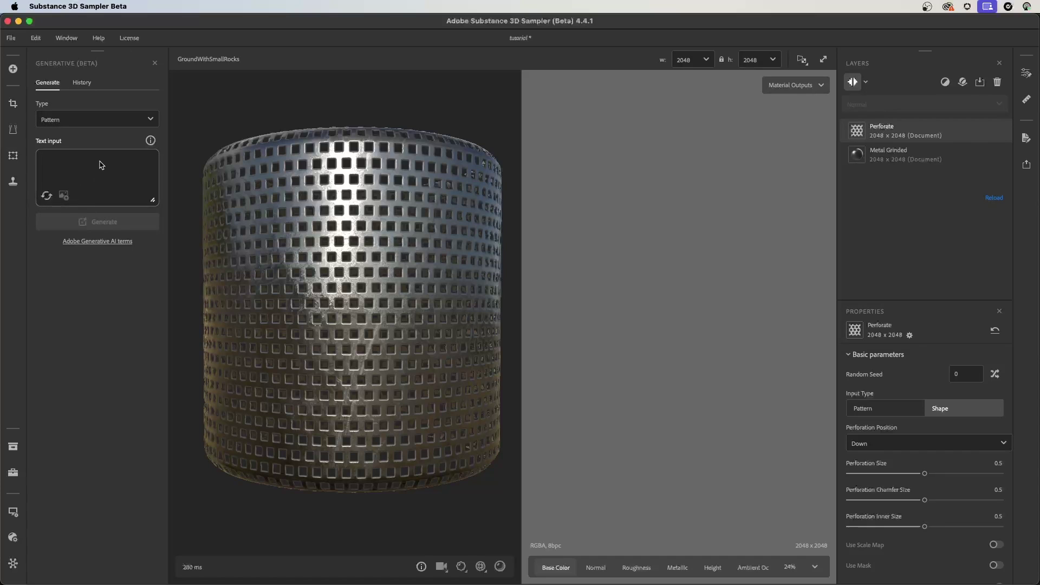
{"action": "type", "text": "random small bakc"}
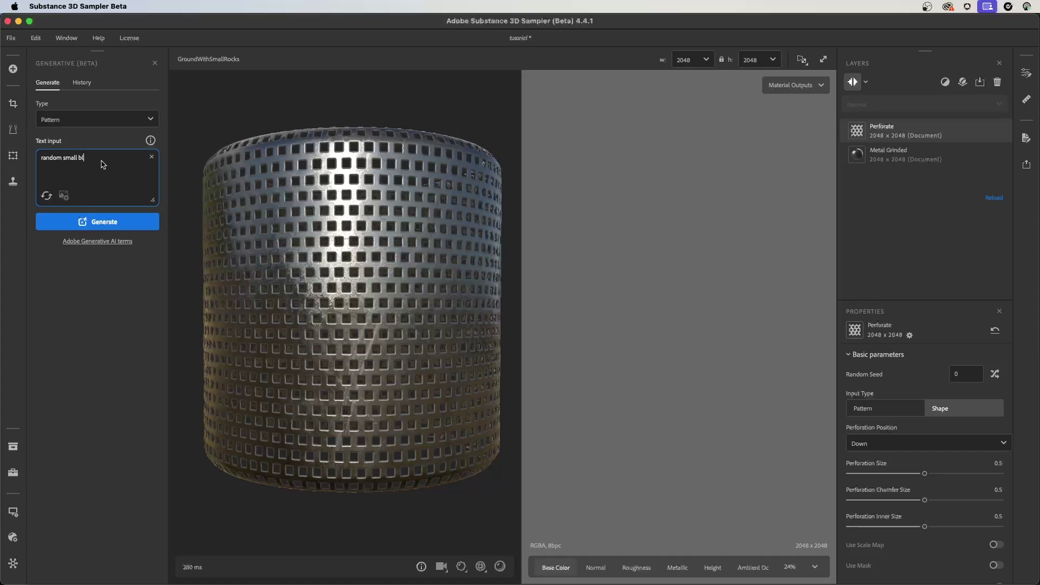
{"action": "left_click", "coordinate": [112, 220]}
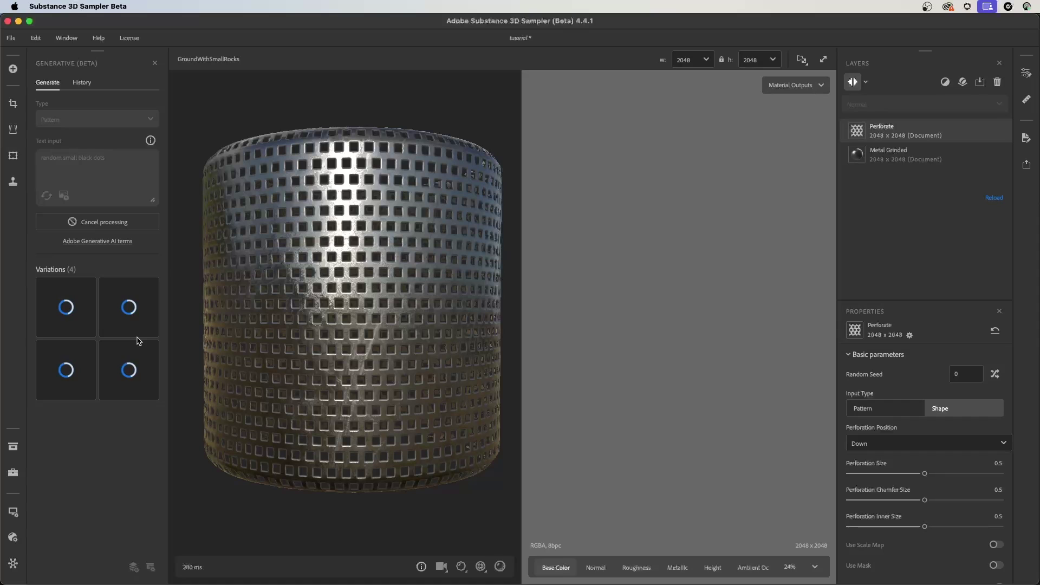
{"action": "mouse_move", "coordinate": [124, 294]}
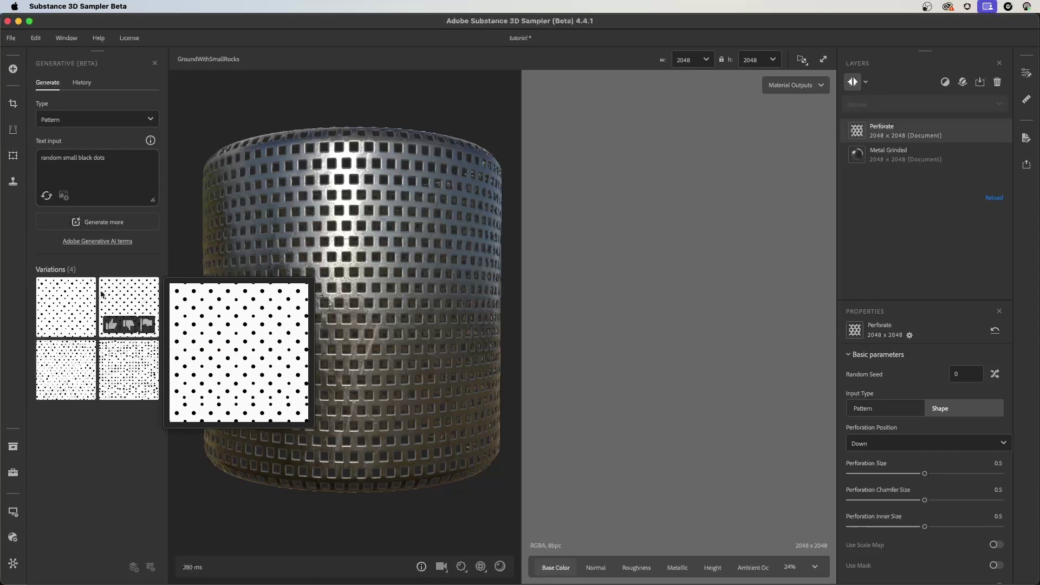
{"action": "mouse_move", "coordinate": [61, 356]}
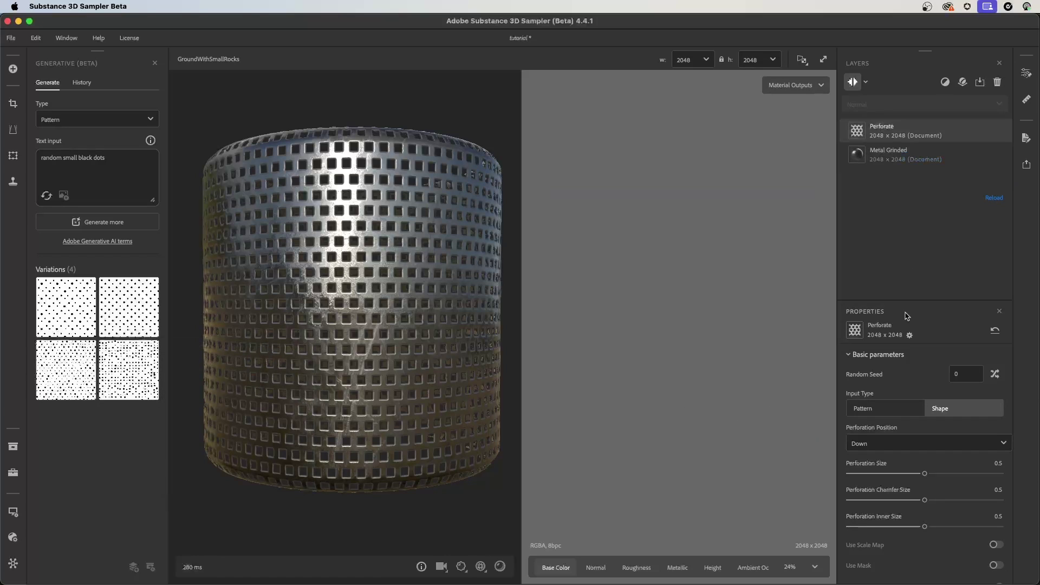
Step: Switch the Perforate filter's Input Type to Pattern and reveal its Pattern Mask settings
{"action": "left_click", "coordinate": [875, 408]}
{"action": "left_click_drag", "start_coordinate": [865, 301], "coordinate": [888, 166]}
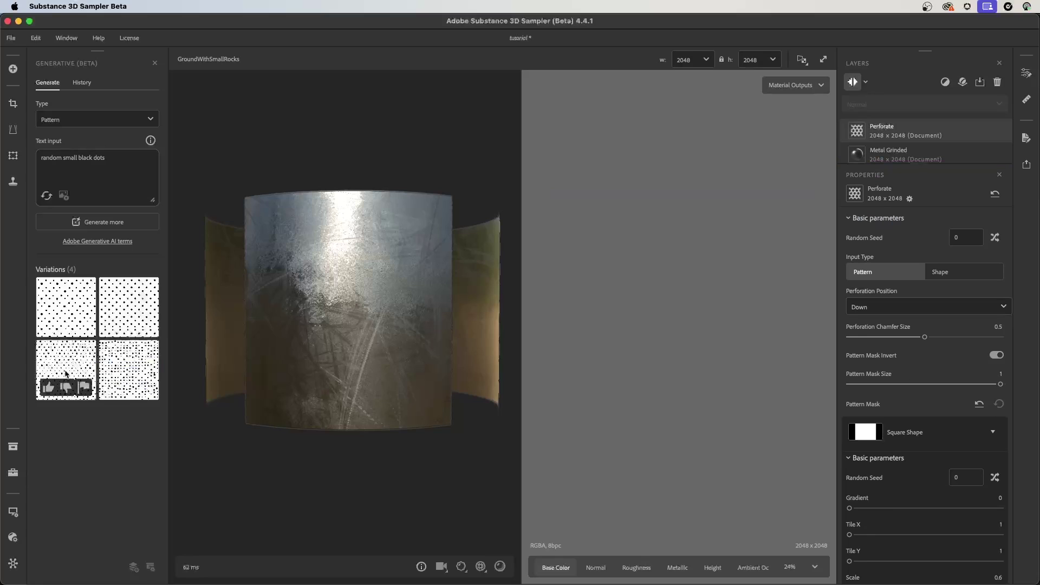
Step: Use the third generated black-dots variation, with randomly sized dots, as the Perforate filter's Pattern Mask
{"action": "mouse_move", "coordinate": [65, 373]}
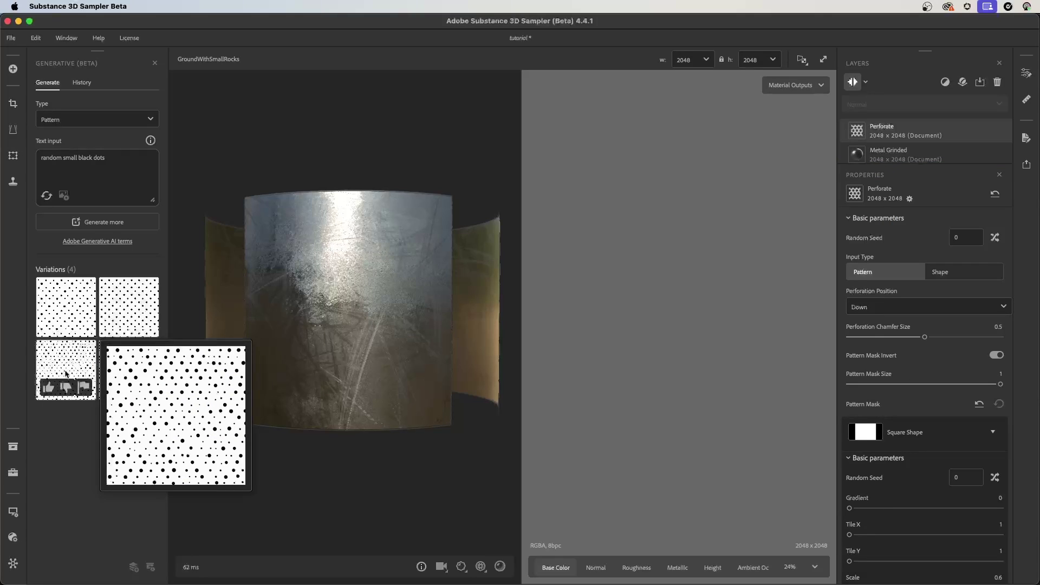
{"action": "left_click_drag", "start_coordinate": [59, 369], "coordinate": [873, 434]}
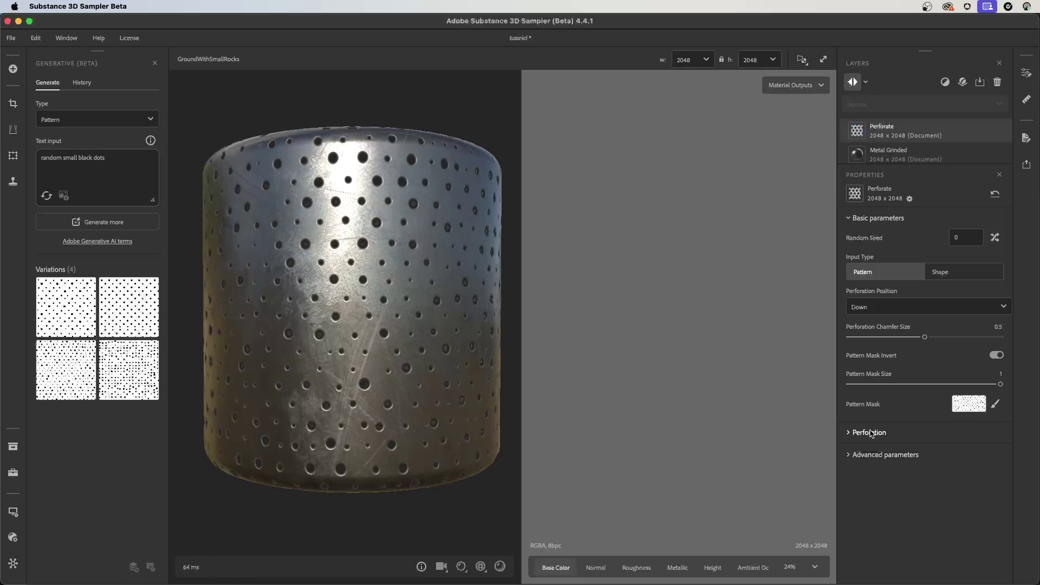
{"action": "left_click_drag", "start_coordinate": [358, 341], "coordinate": [397, 337]}
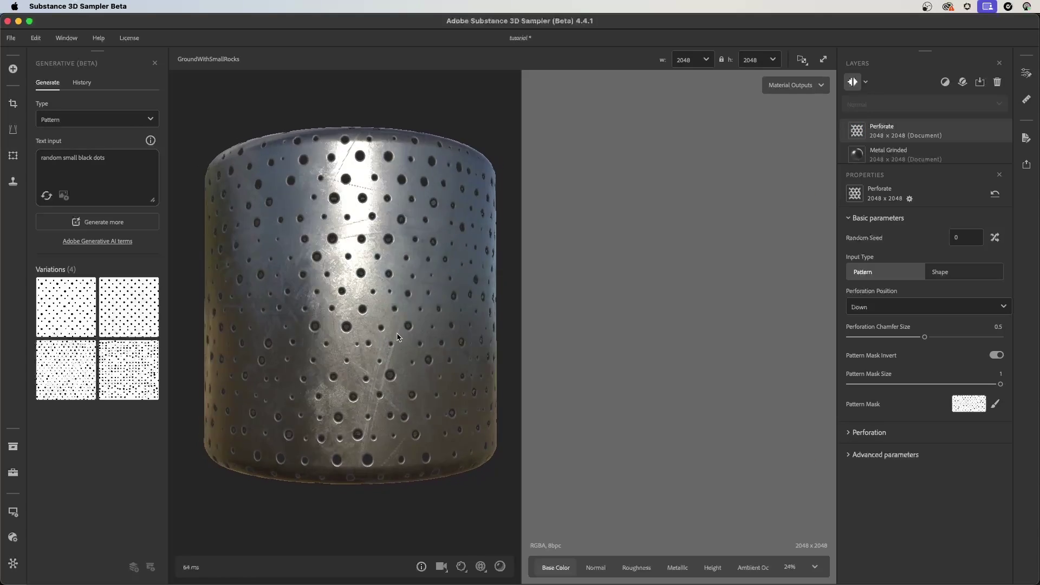
{"action": "scroll", "coordinate": [397, 336], "scroll_direction": "up", "scroll_amount": 3}
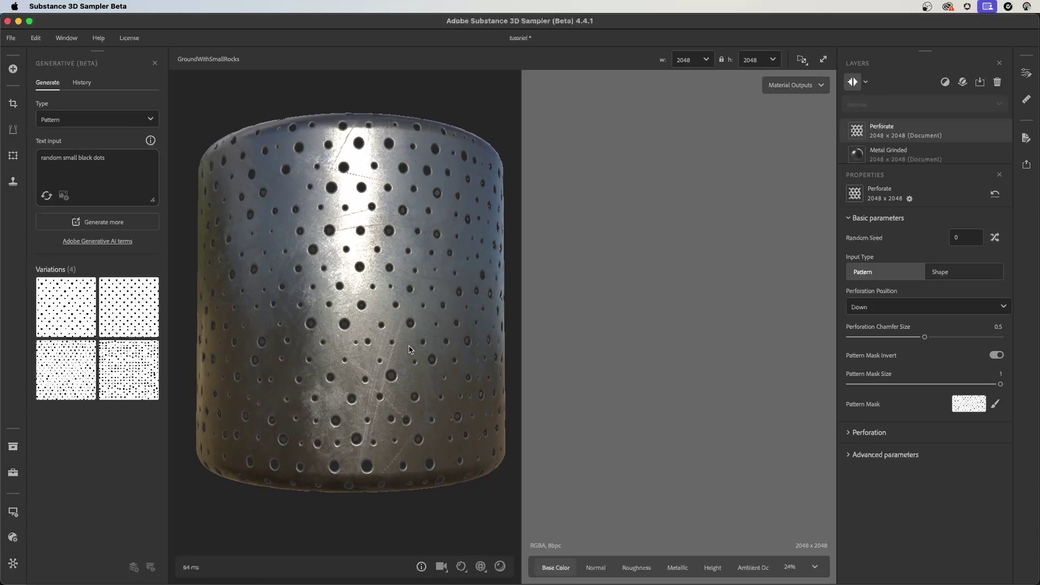
Step: Reveal the Perforation parameters, set the Perforation Chamfer Size to 1, and inspect the holes on the metal cylinder
{"action": "left_click", "coordinate": [848, 433]}
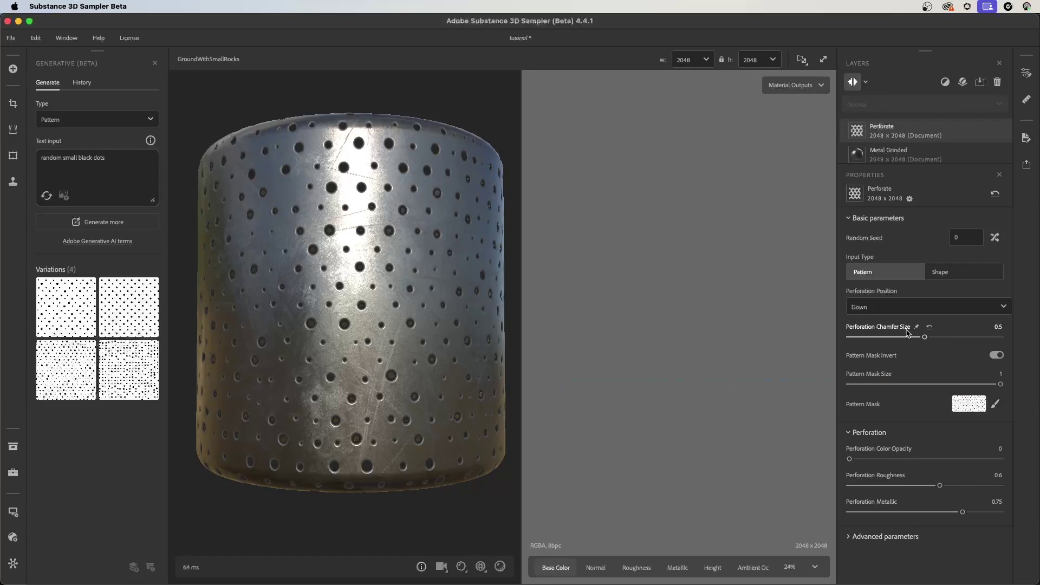
{"action": "left_click_drag", "start_coordinate": [924, 336], "coordinate": [1001, 337]}
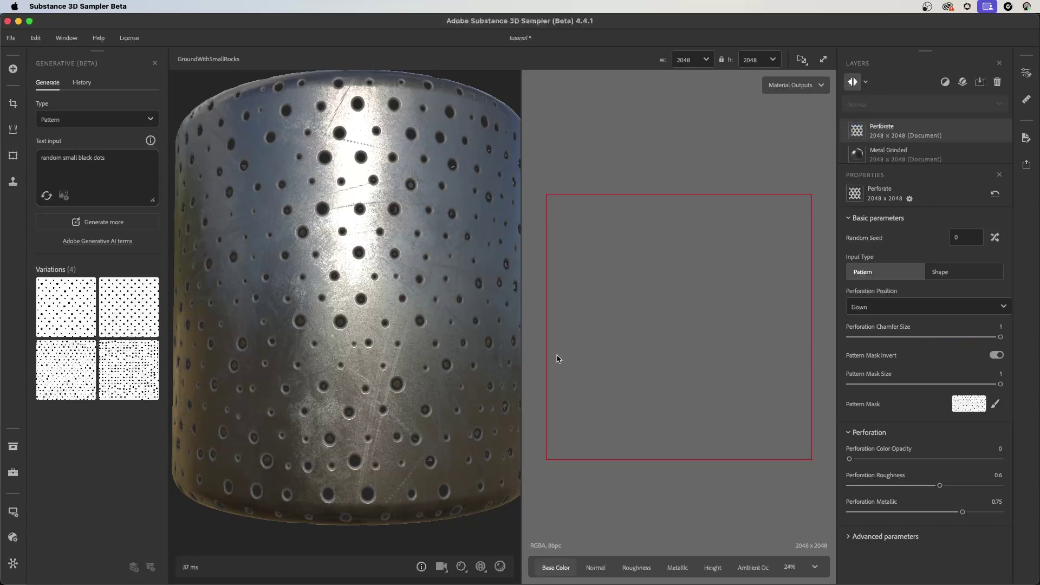
{"action": "scroll", "coordinate": [429, 398], "scroll_direction": "up", "scroll_amount": 5}
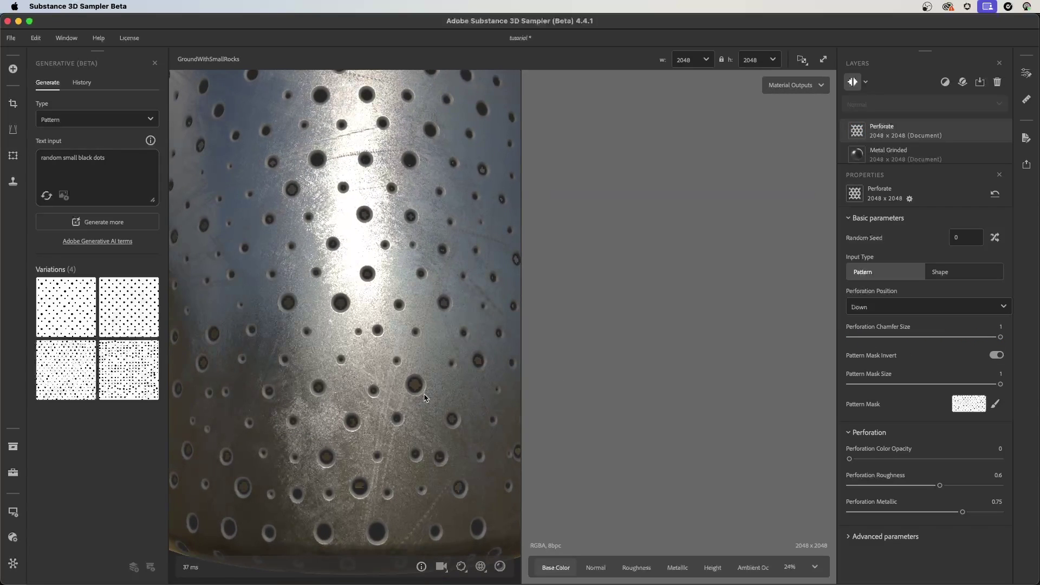
{"action": "scroll", "coordinate": [454, 405], "scroll_direction": "down", "scroll_amount": 5}
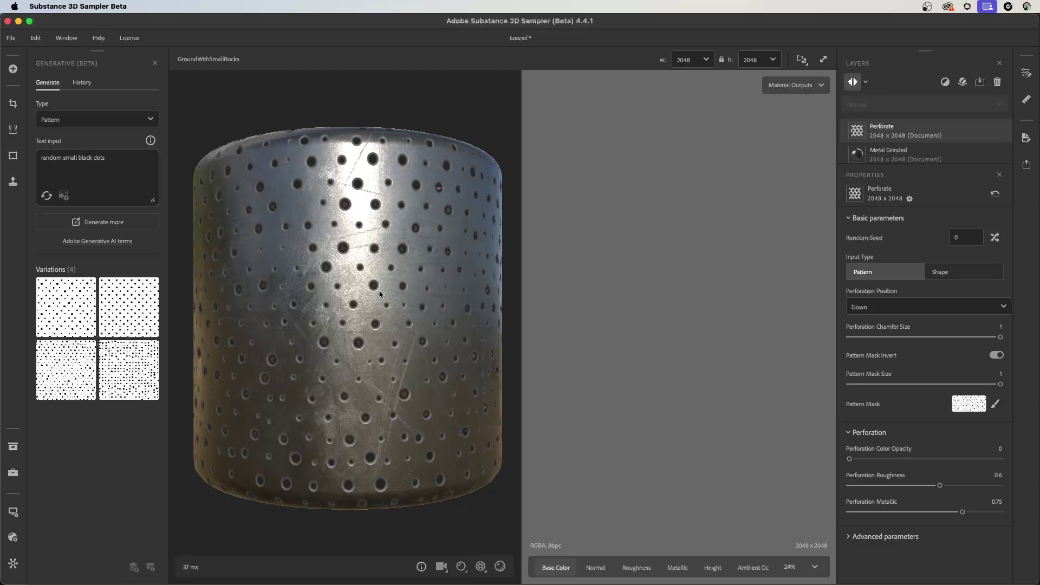
{"action": "left_click_drag", "start_coordinate": [379, 295], "coordinate": [412, 334]}
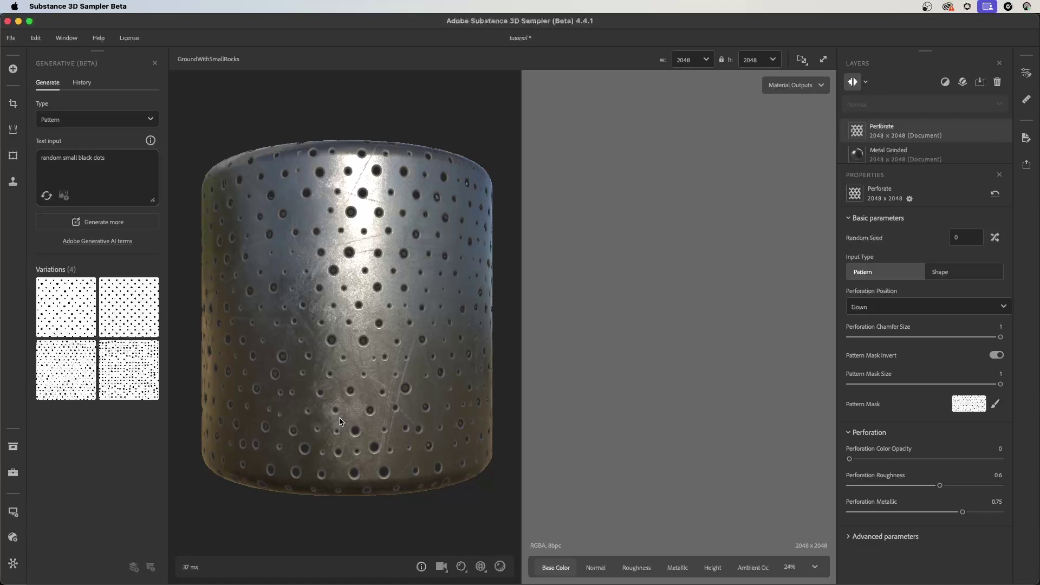
{"action": "left_click_drag", "start_coordinate": [381, 368], "coordinate": [337, 384]}
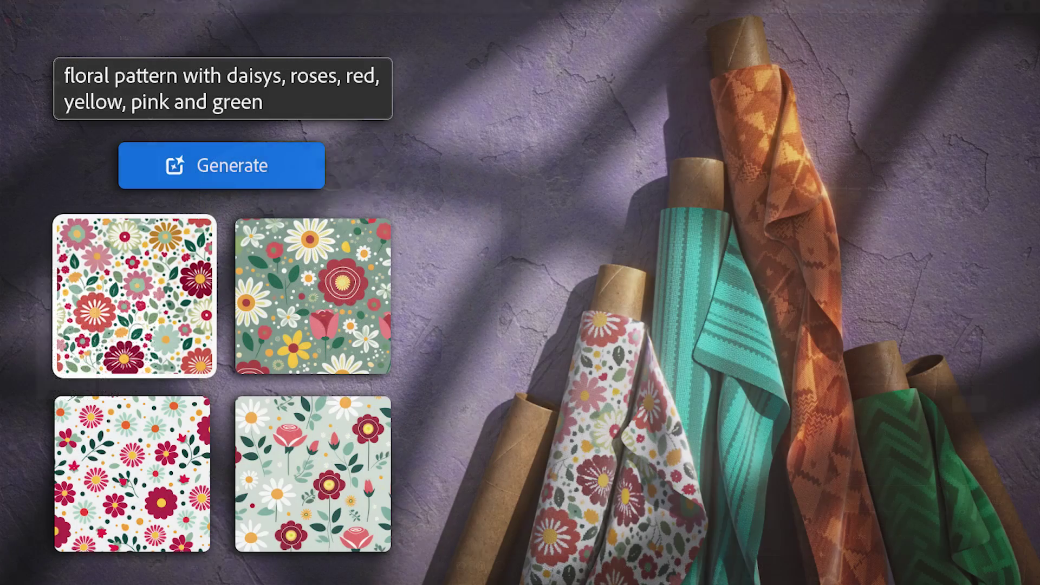